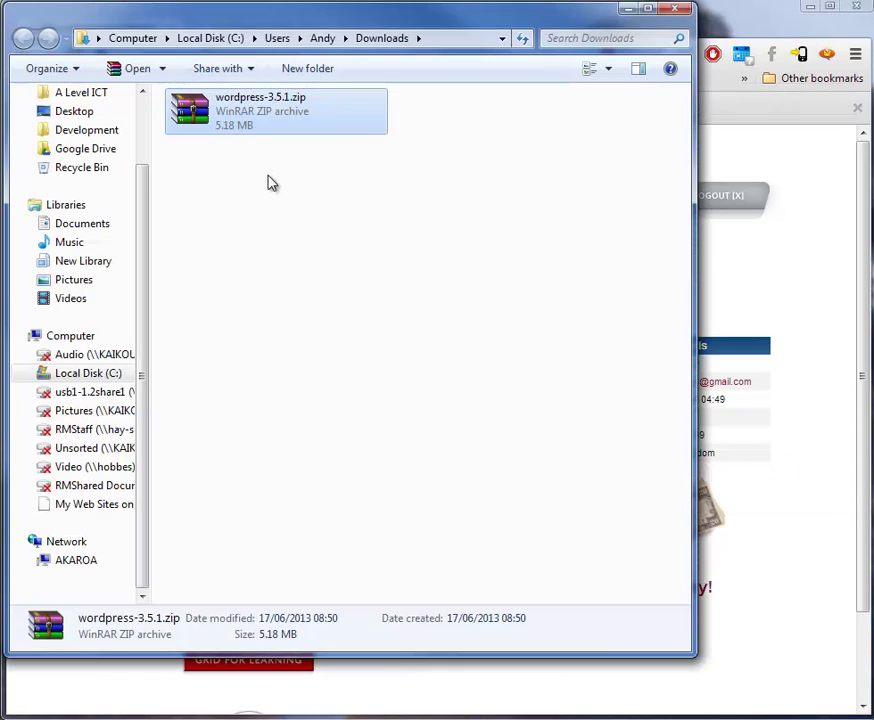
# Check the wordpress-3.5.1.zip details in Downloads, then return to the 000webhost domain list.
pyautogui.click(270, 180)
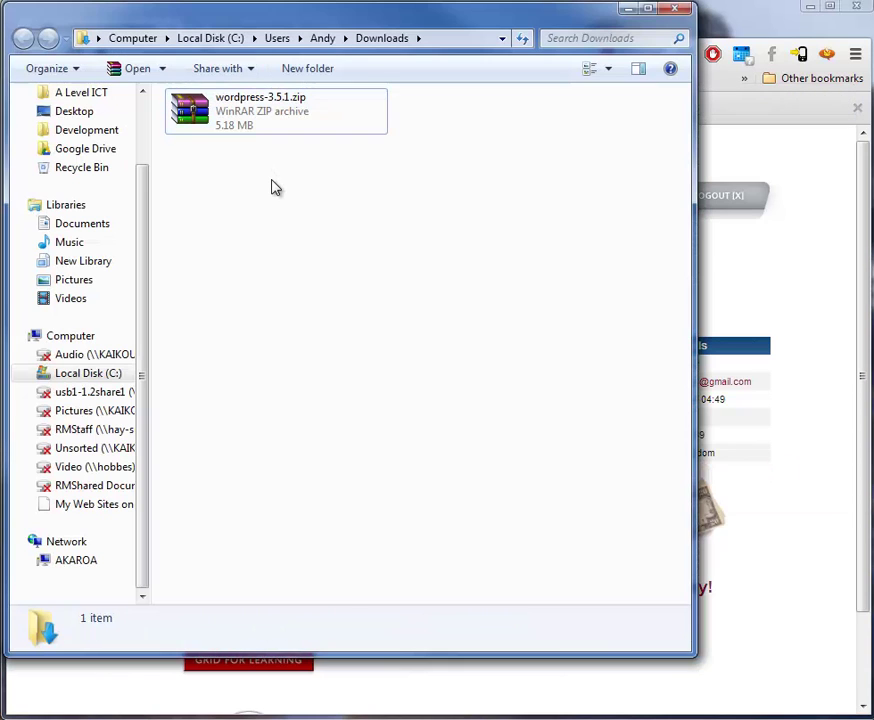
pyautogui.click(260, 130)
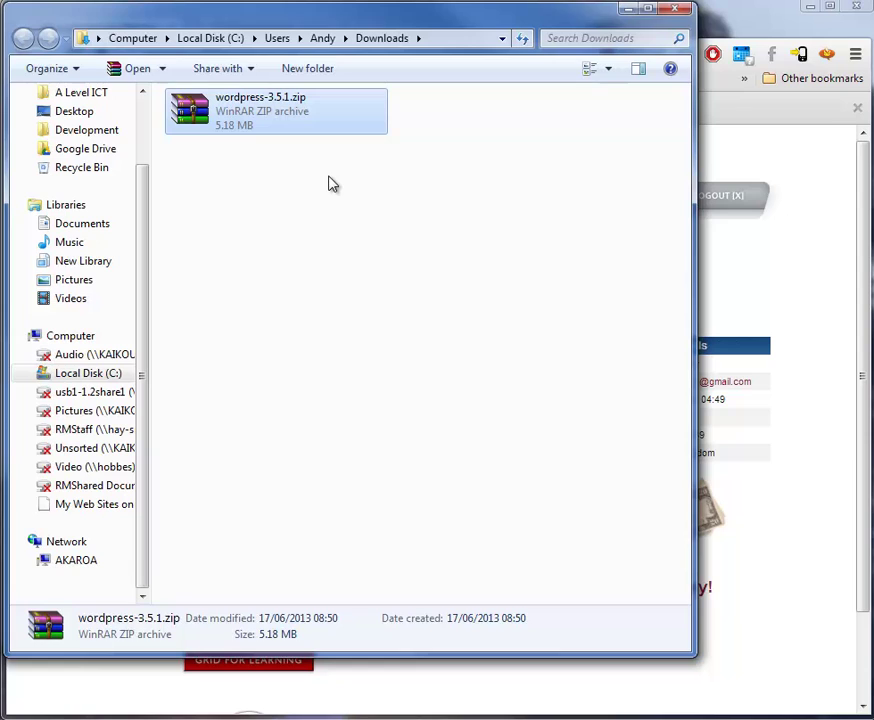
pyautogui.click(755, 32)
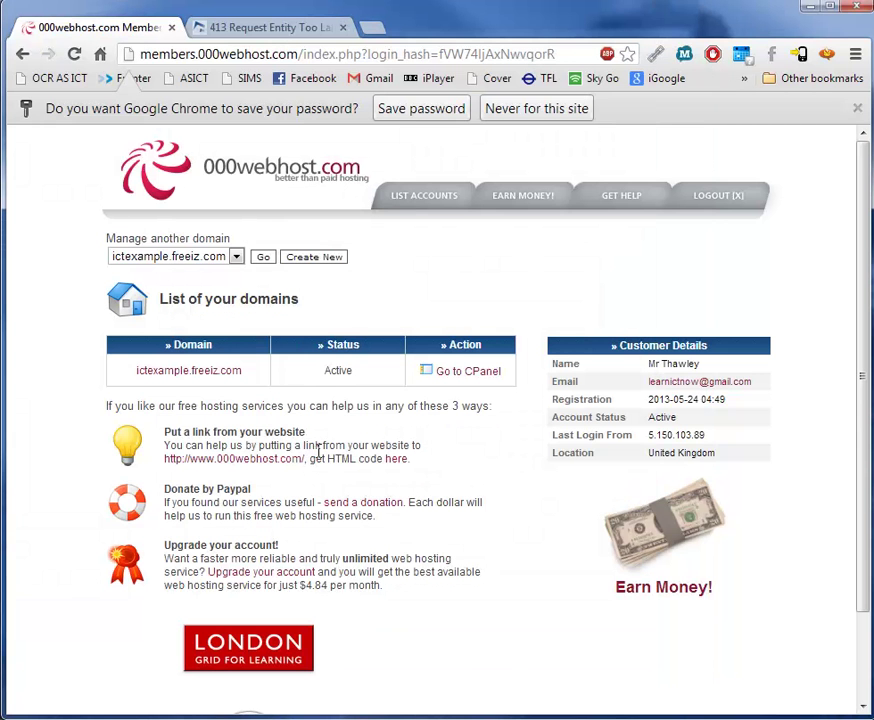
# Open the control panel for ictexample.freeiz.com and scroll down to Software/Services.
pyautogui.click(440, 370)
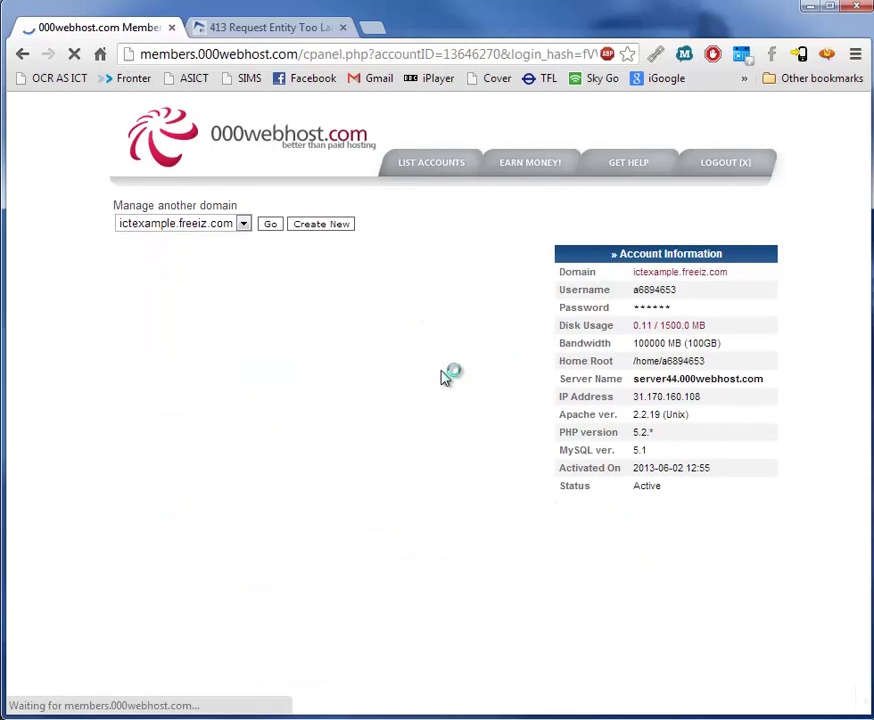
pyautogui.scroll(-4, 445, 378)
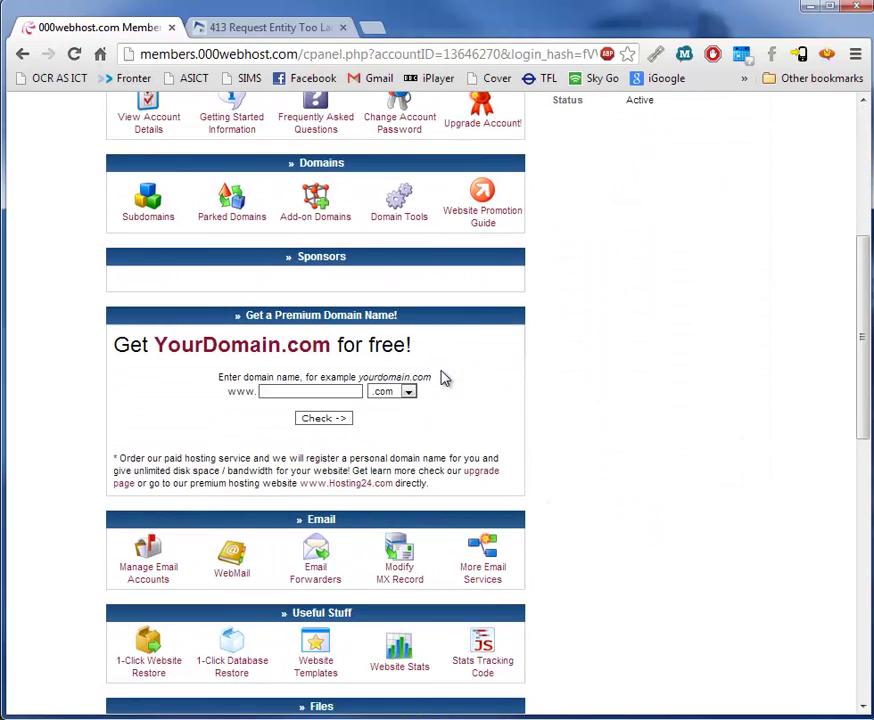
pyautogui.scroll(-2, 444, 378)
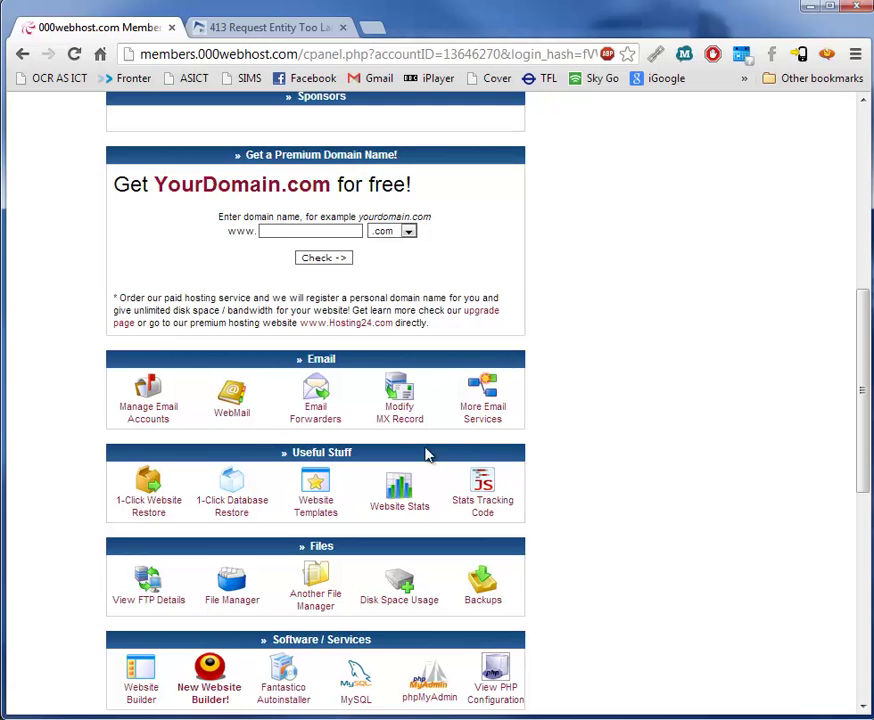
pyautogui.scroll(-1, 357, 503)
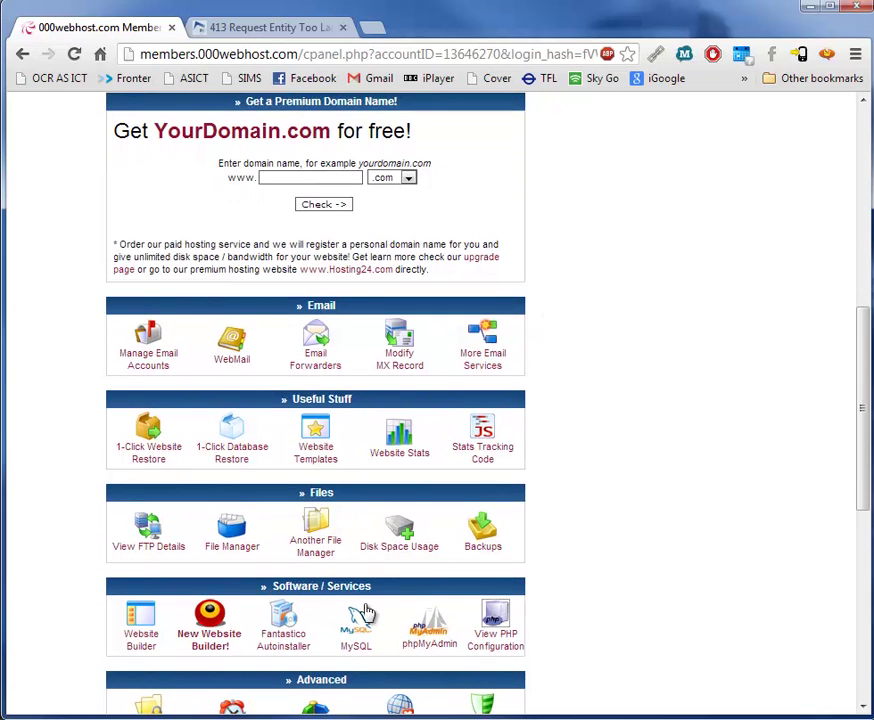
# Open the 1-Click Autoinstaller and browse its script list to find WordPress.
pyautogui.click(282, 635)
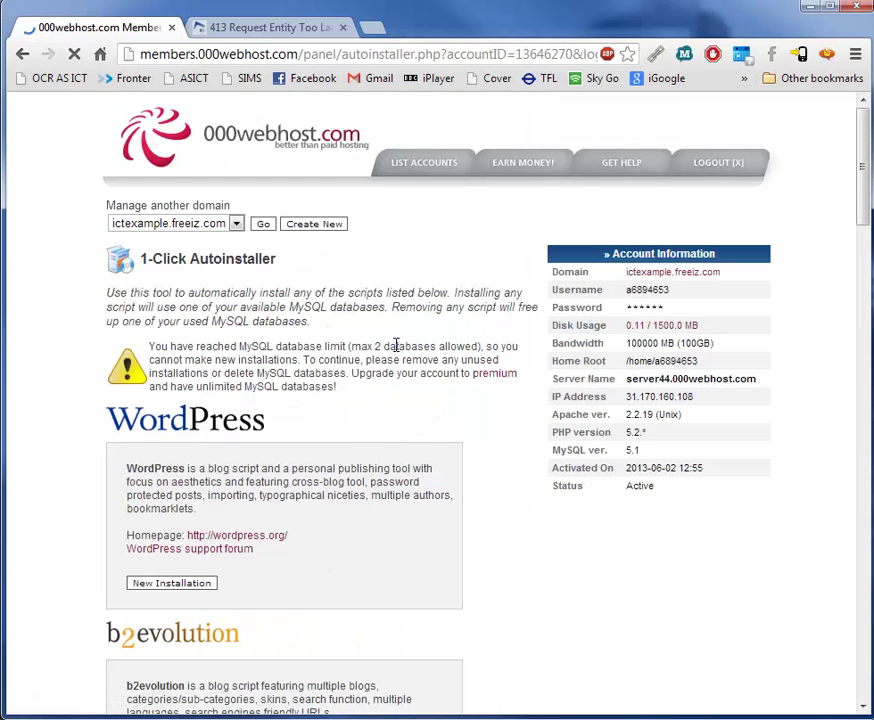
pyautogui.scroll(-2, 396, 350)
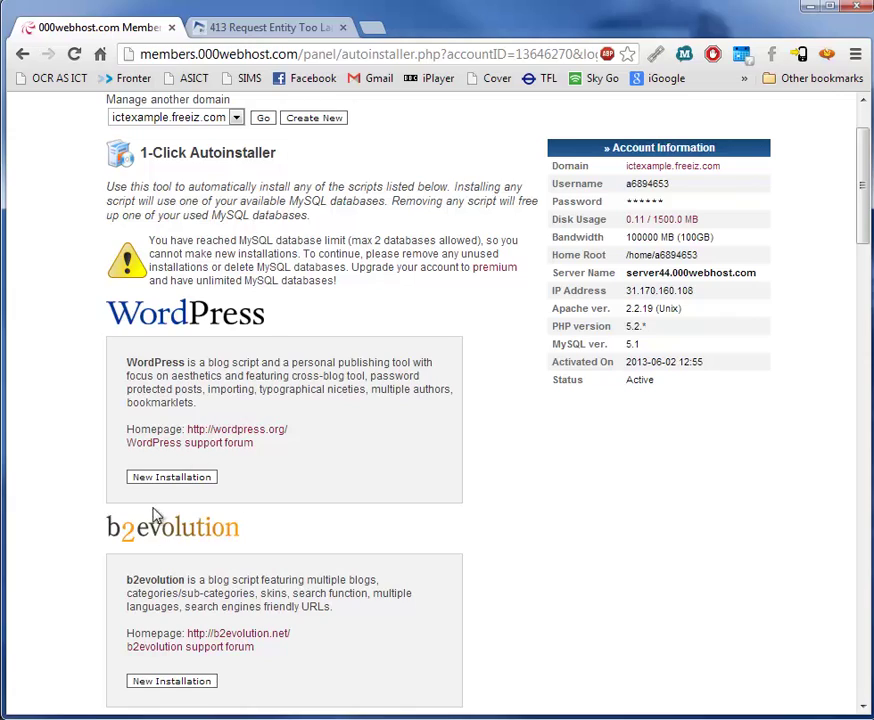
pyautogui.scroll(-3, 342, 340)
pyautogui.scroll(-5, 338, 343)
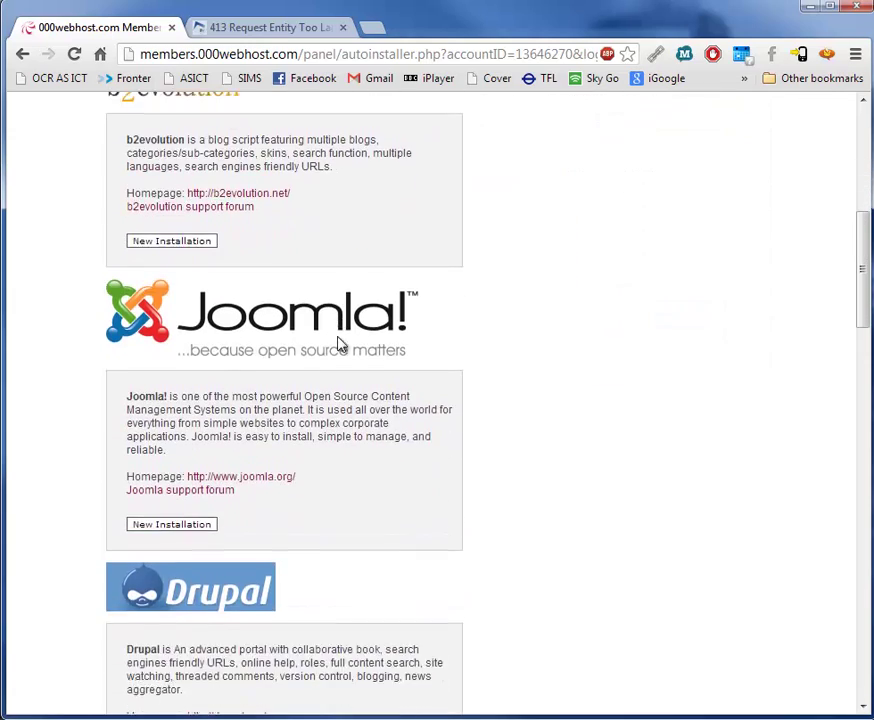
pyautogui.scroll(8, 338, 343)
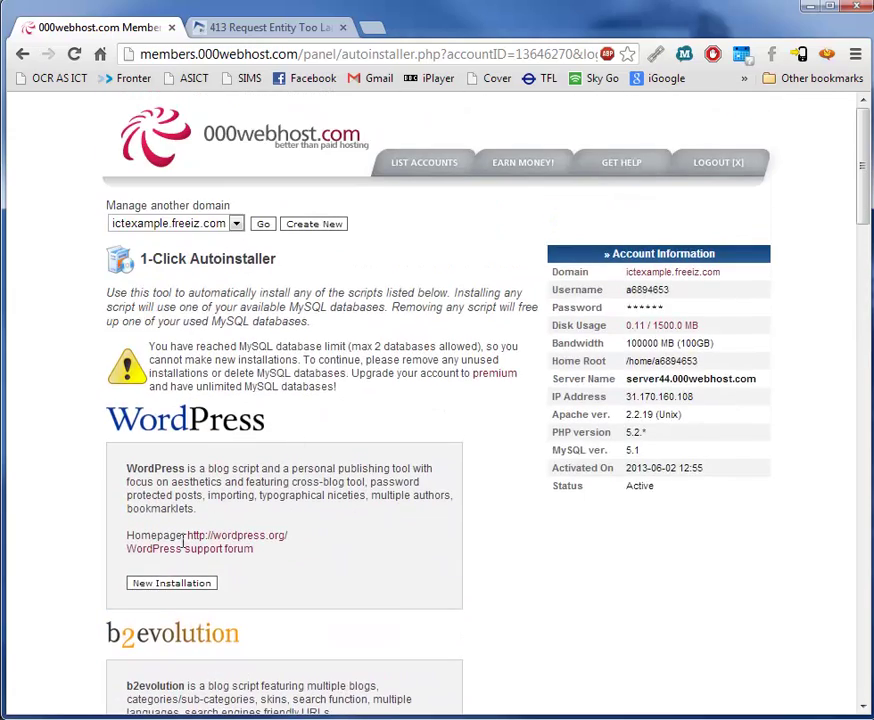
# Try a new WordPress installation, then go back to the control panel after the upgrade notice.
pyautogui.click(172, 585)
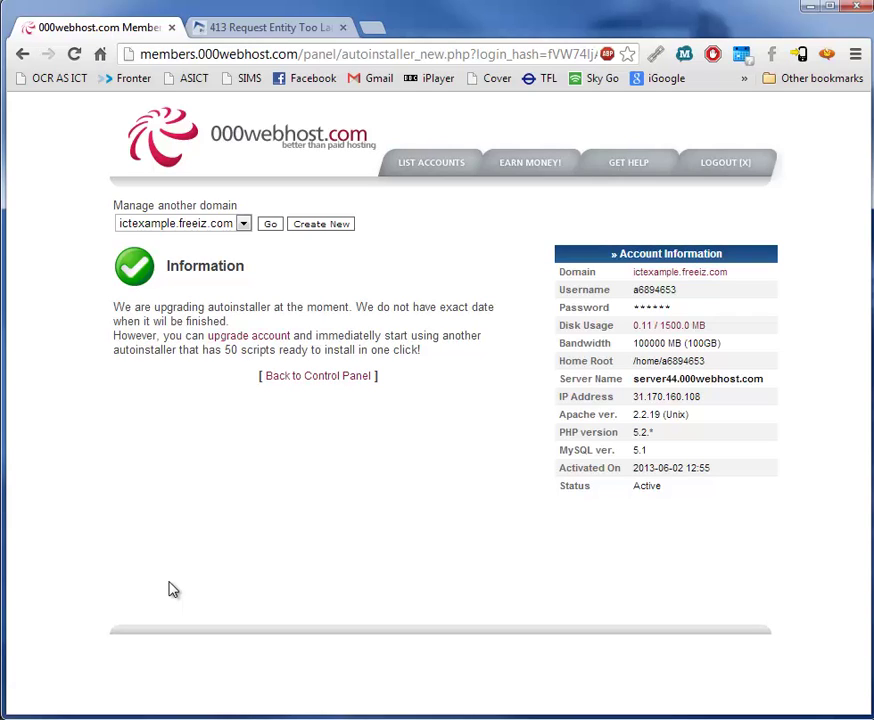
pyautogui.click(309, 382)
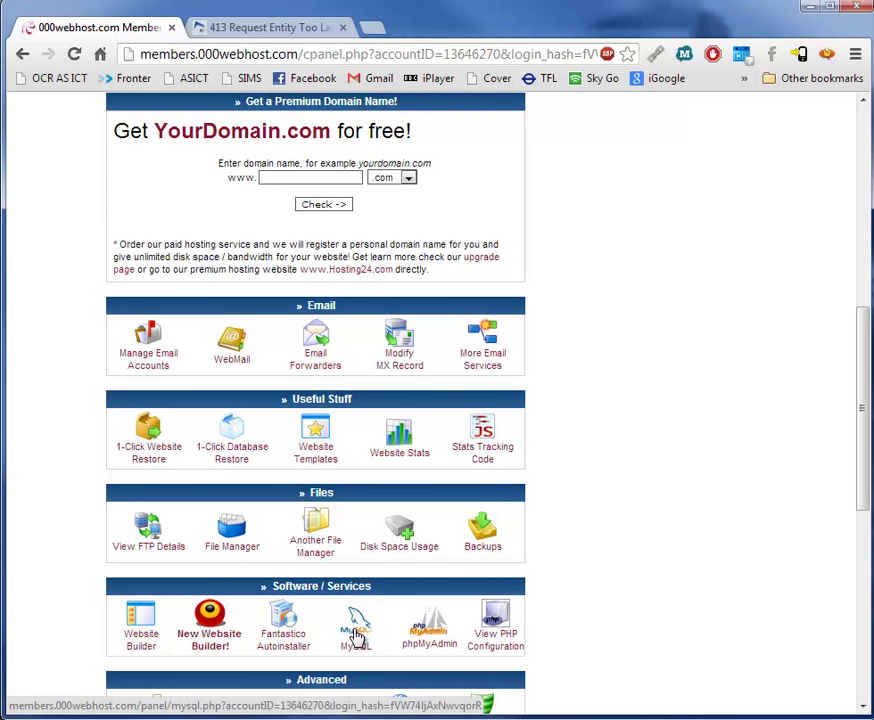
# In Manage MySQL Databases, enter database name wp, user name wp and the user's password.
pyautogui.click(356, 630)
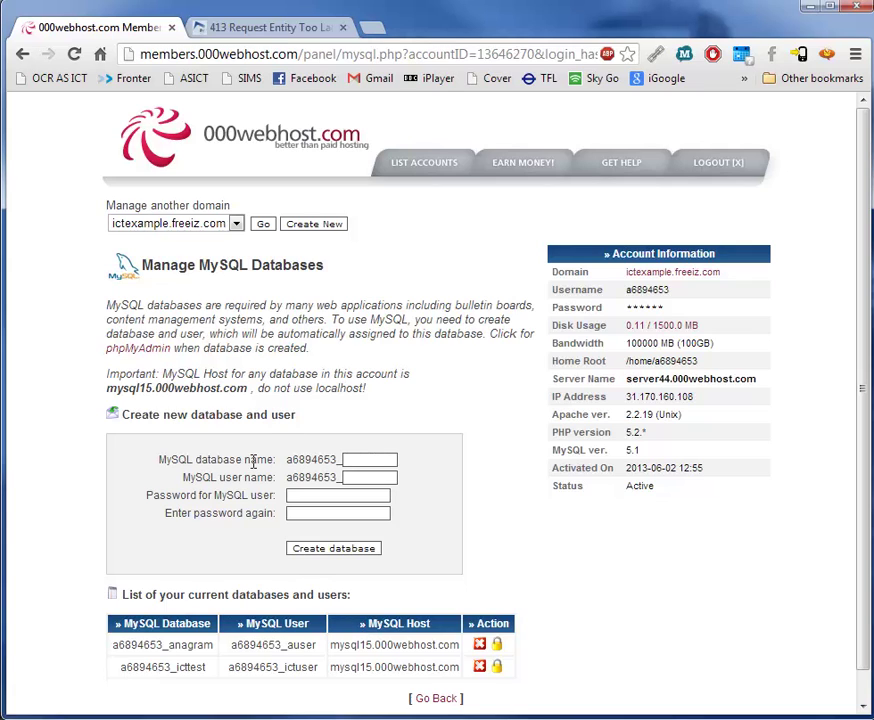
pyautogui.scroll(-1, 245, 460)
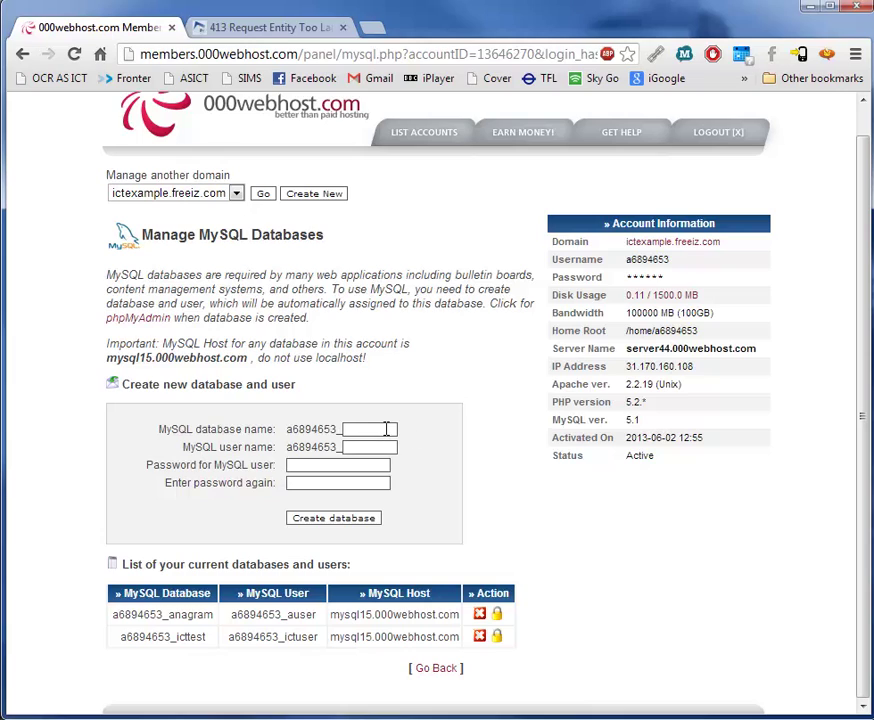
pyautogui.click(379, 427)
pyautogui.write('wp')
pyautogui.press('Tab')
pyautogui.write('wp')
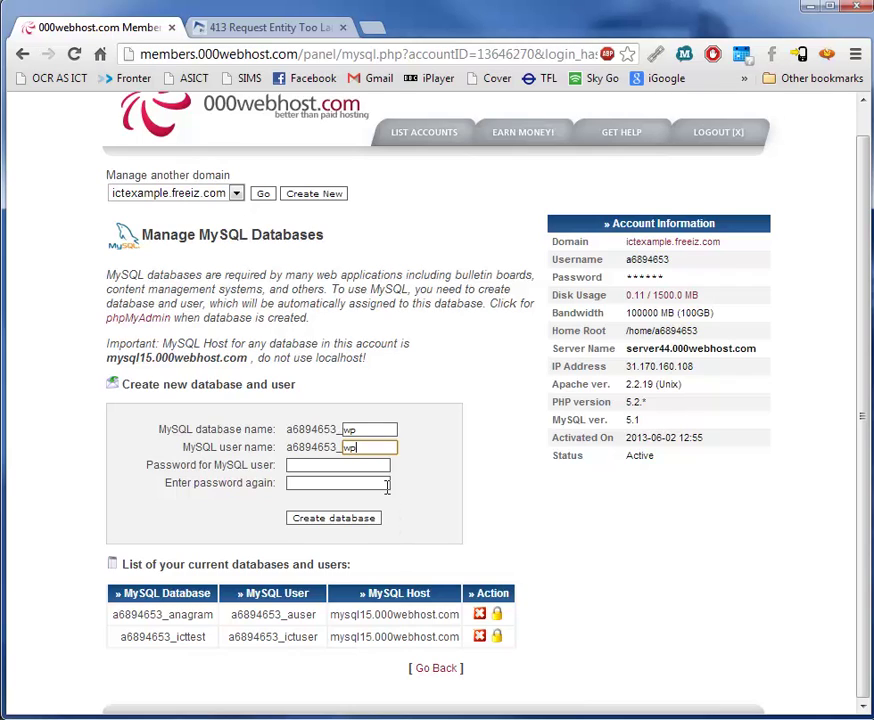
pyautogui.press('Tab')
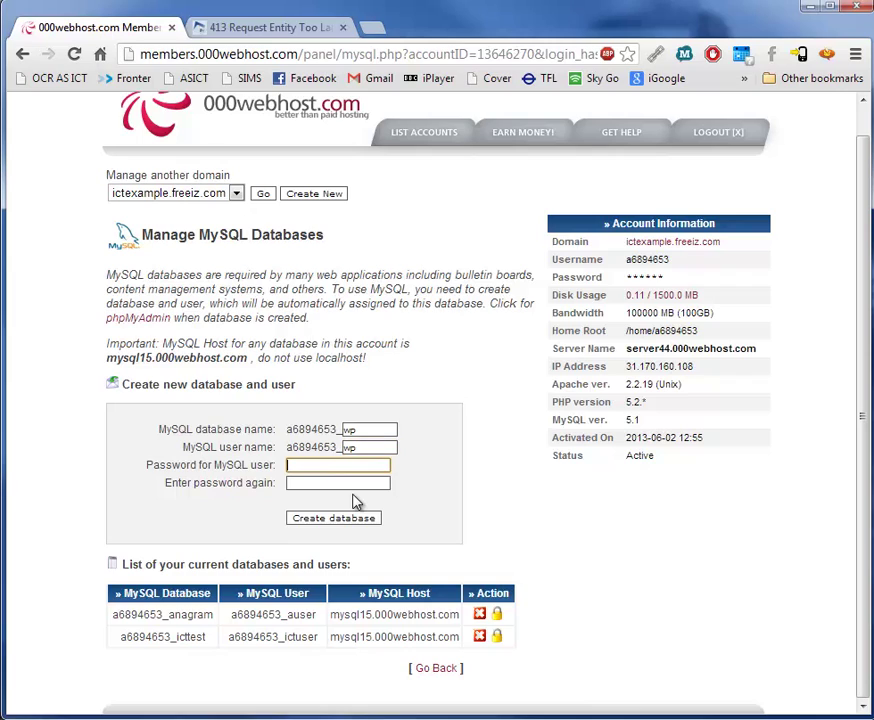
pyautogui.write('••')
pyautogui.press('BackSpace')
pyautogui.press('BackSpace')
pyautogui.write('••••••')
pyautogui.press('Tab')
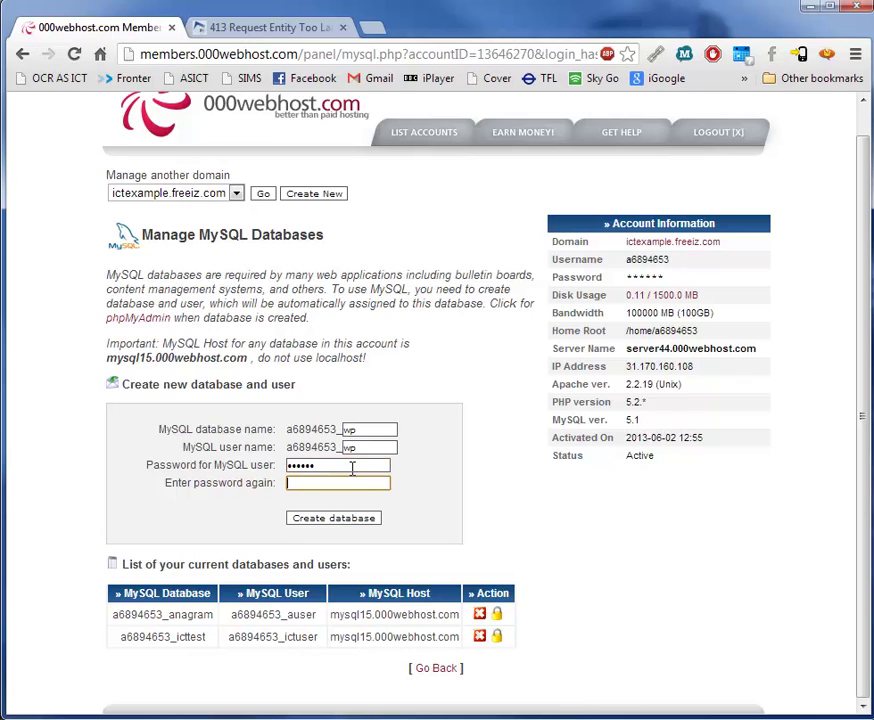
pyautogui.write('••••••')
# Delete the unused ictest database after creation fails on the two-database limit.
pyautogui.click(345, 521)
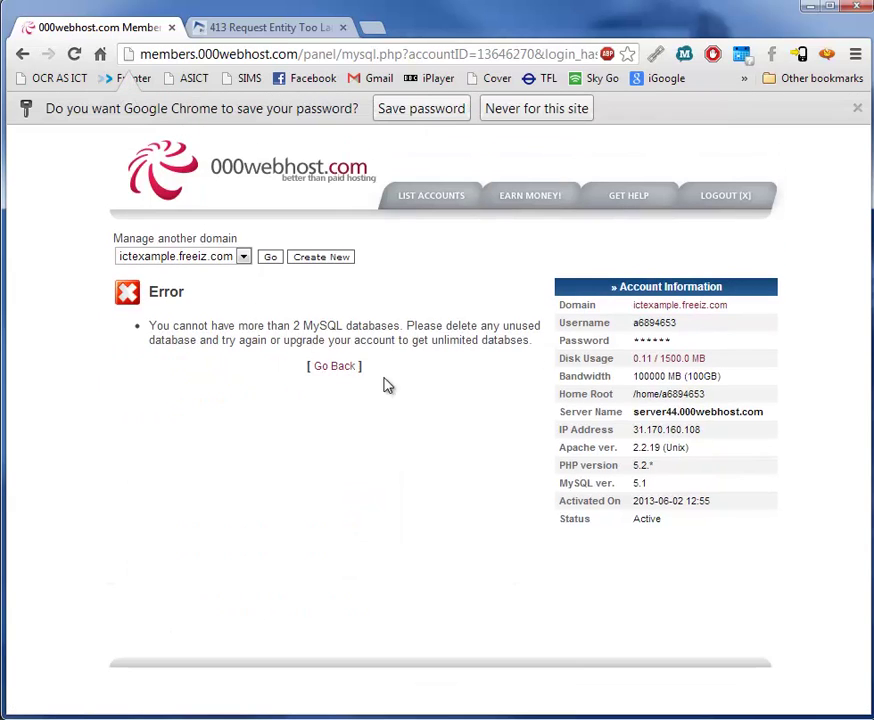
pyautogui.click(331, 372)
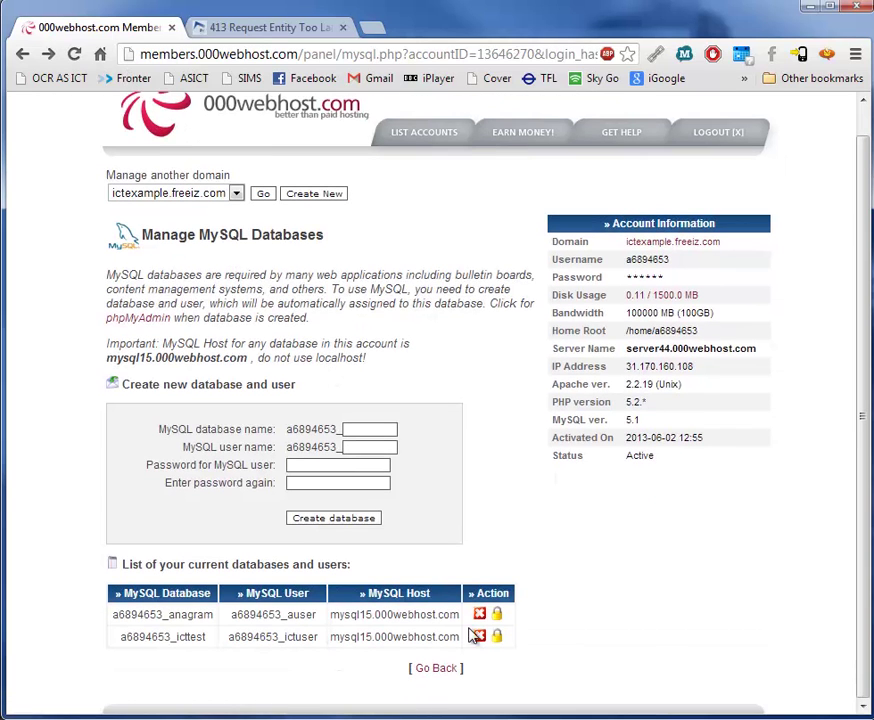
pyautogui.click(479, 636)
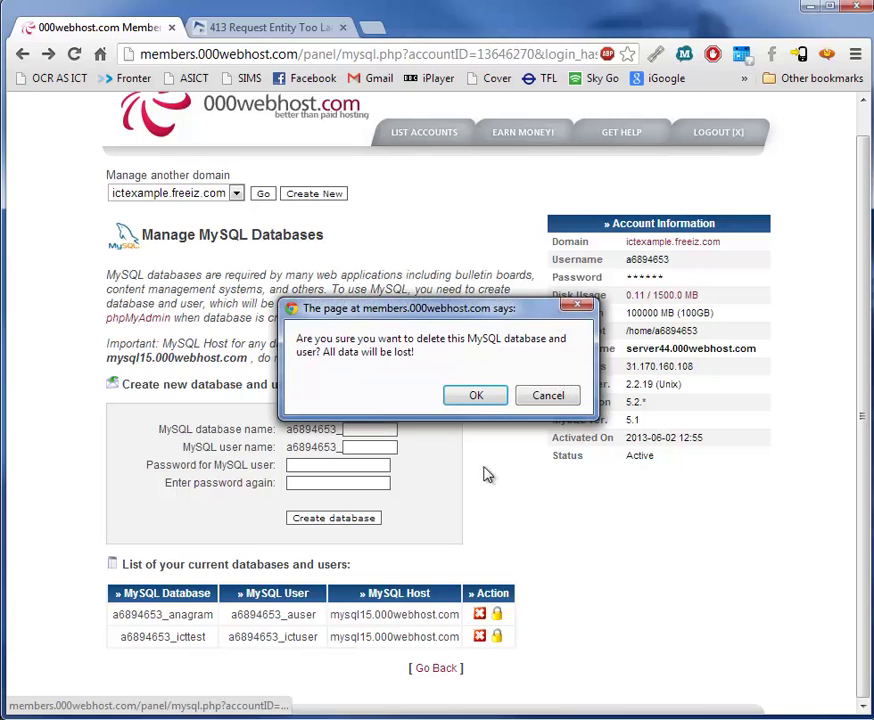
pyautogui.click(476, 395)
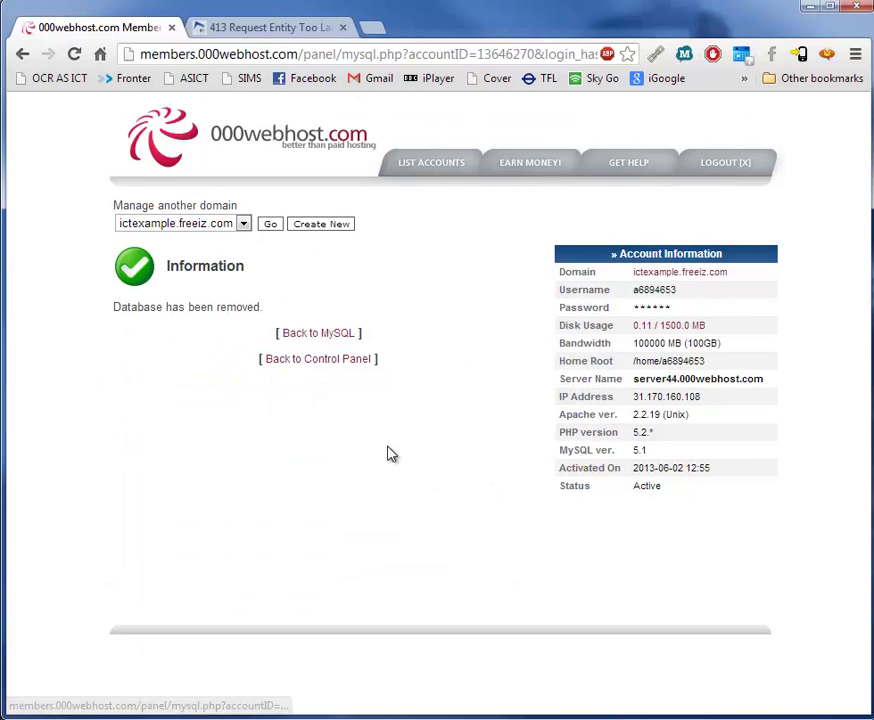
pyautogui.click(317, 338)
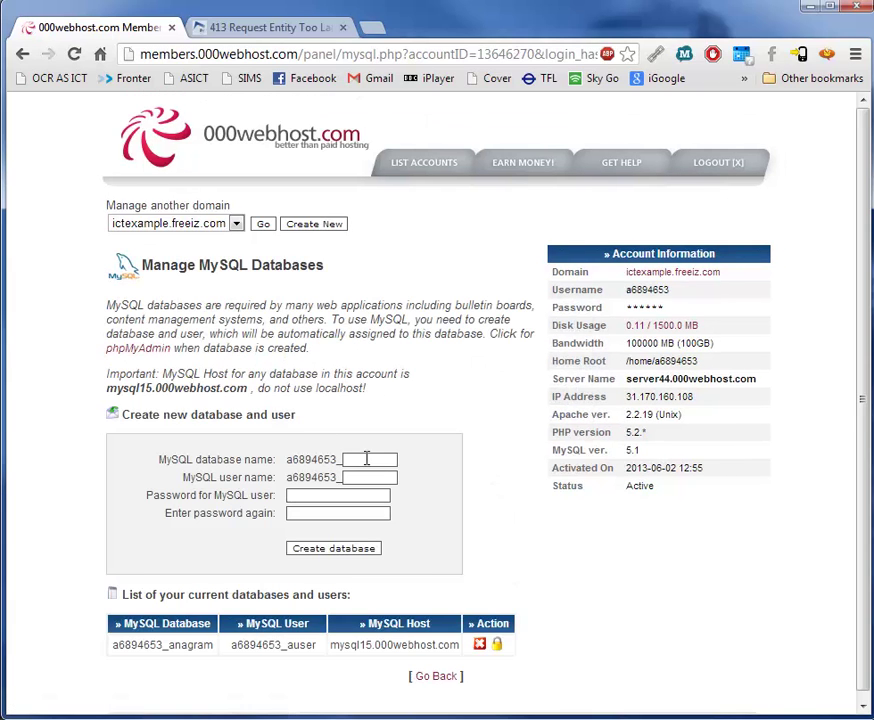
# Re-enter database wp, user wp and the password twice in the MySQL form.
pyautogui.click(366, 458)
pyautogui.write('wp')
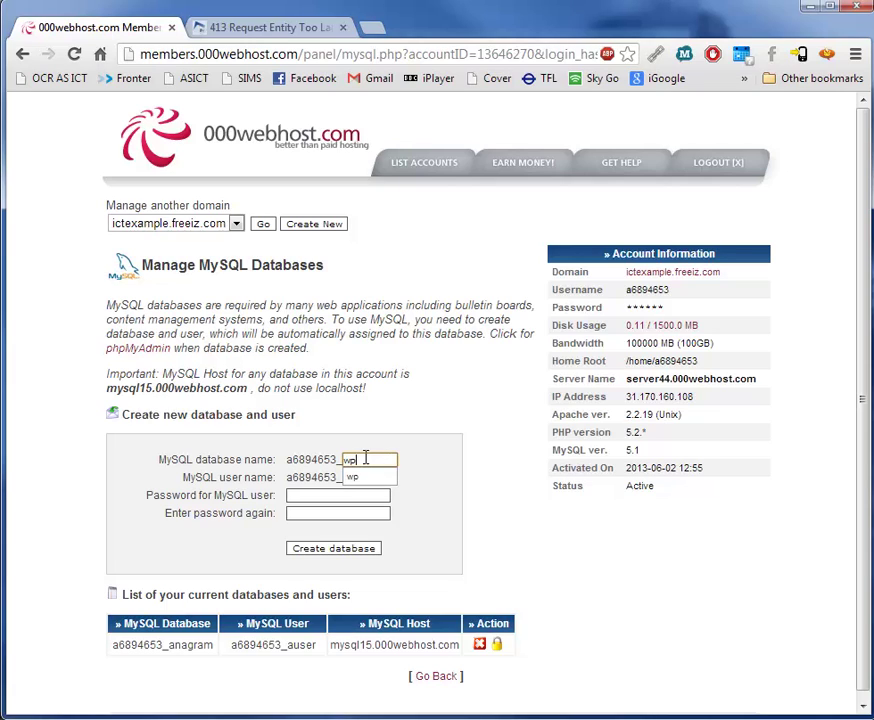
pyautogui.press('Tab')
pyautogui.write('wp')
pyautogui.press('Tab')
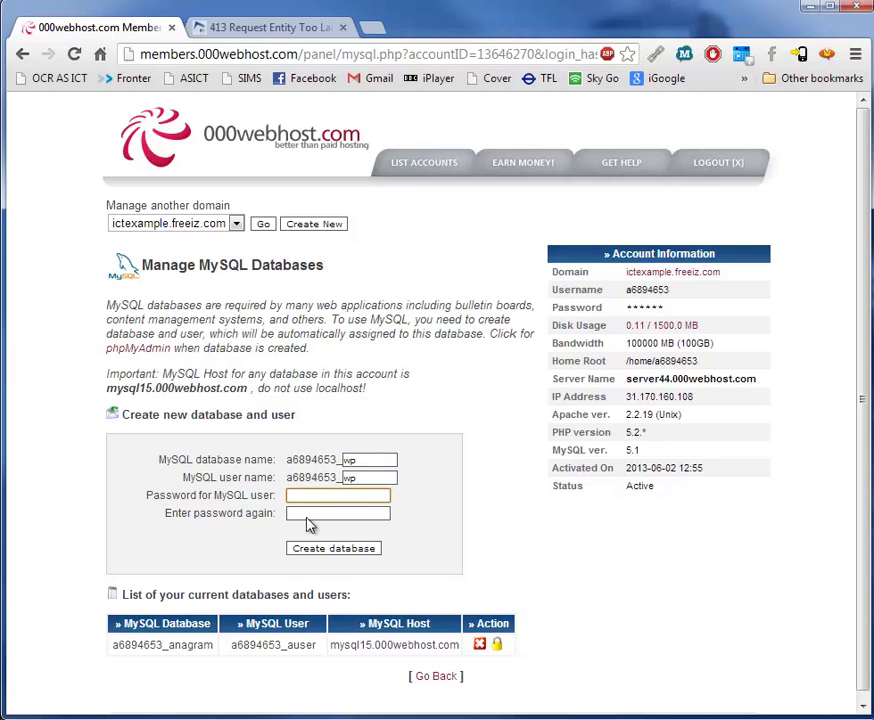
pyautogui.write('******')
pyautogui.press('Tab')
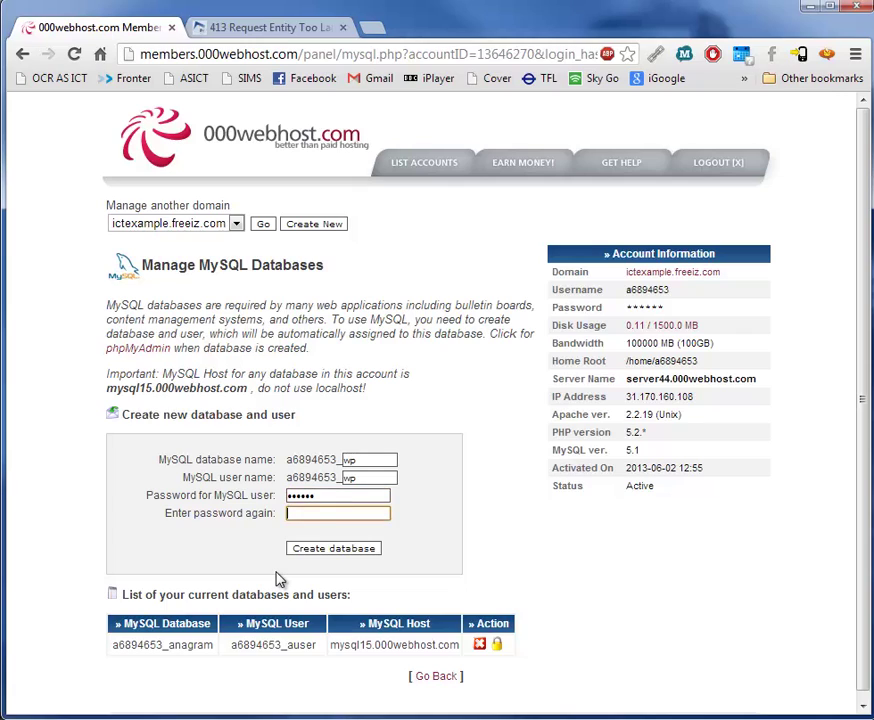
pyautogui.write('******')
# Create the wp database and user, then launch Notepad++ via a Start search for 'note'.
pyautogui.click(328, 552)
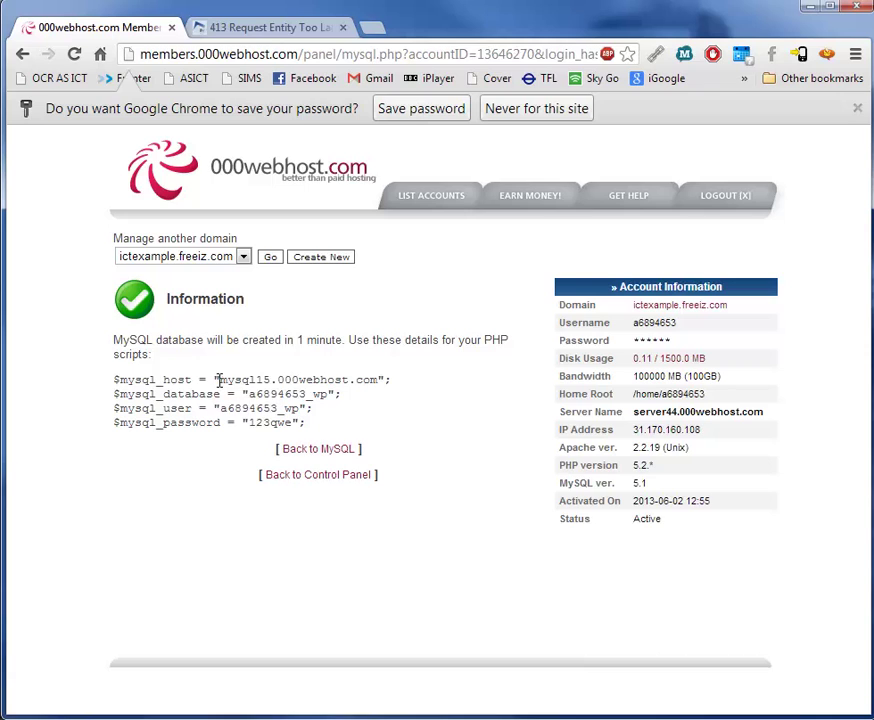
pyautogui.moveTo(219, 380); pyautogui.dragTo(376, 379)
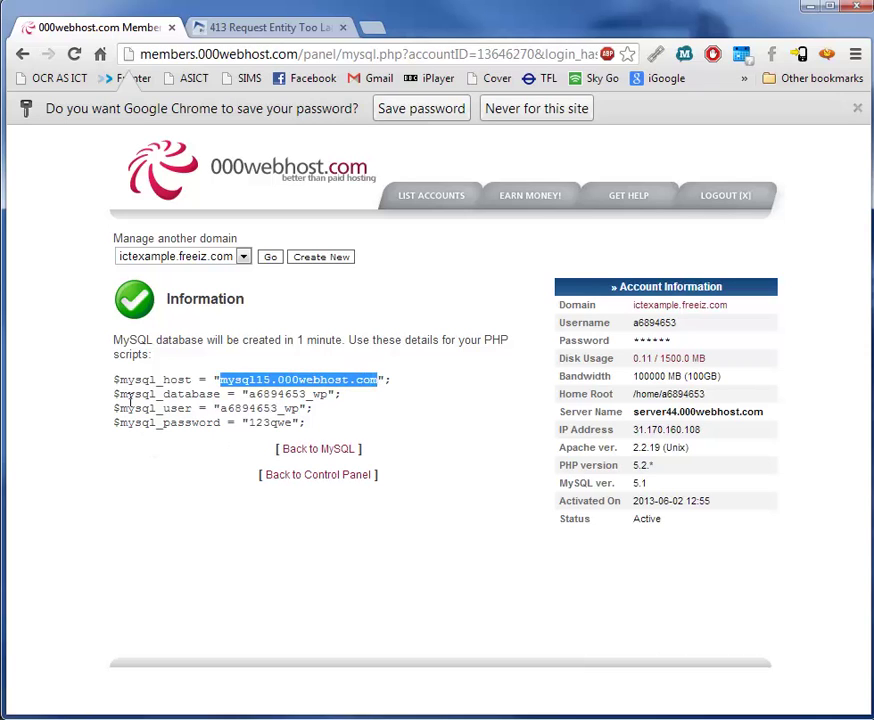
pyautogui.press('super')
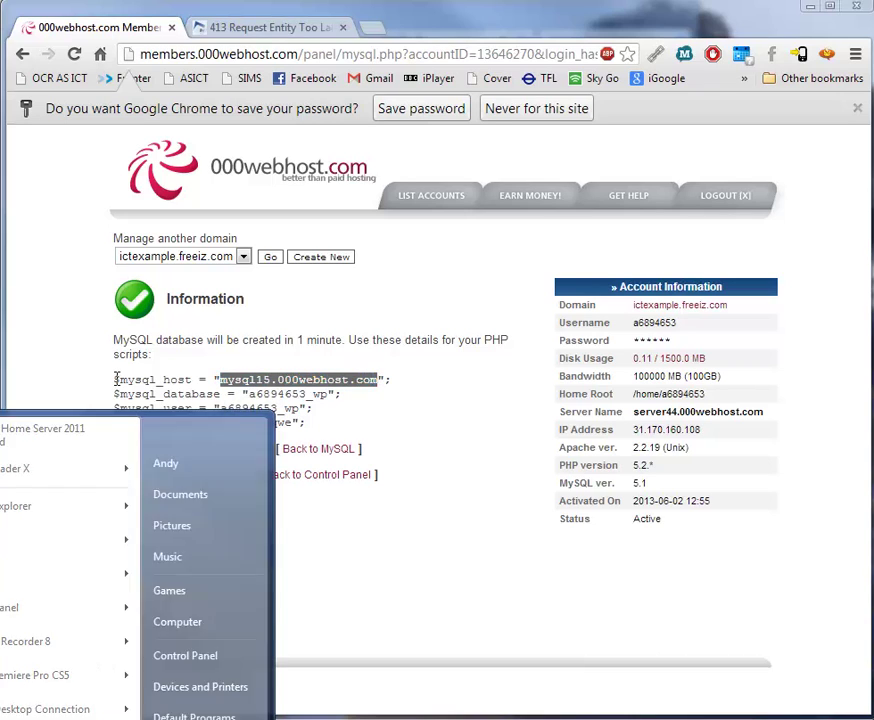
pyautogui.write('note')
pyautogui.press('Return')
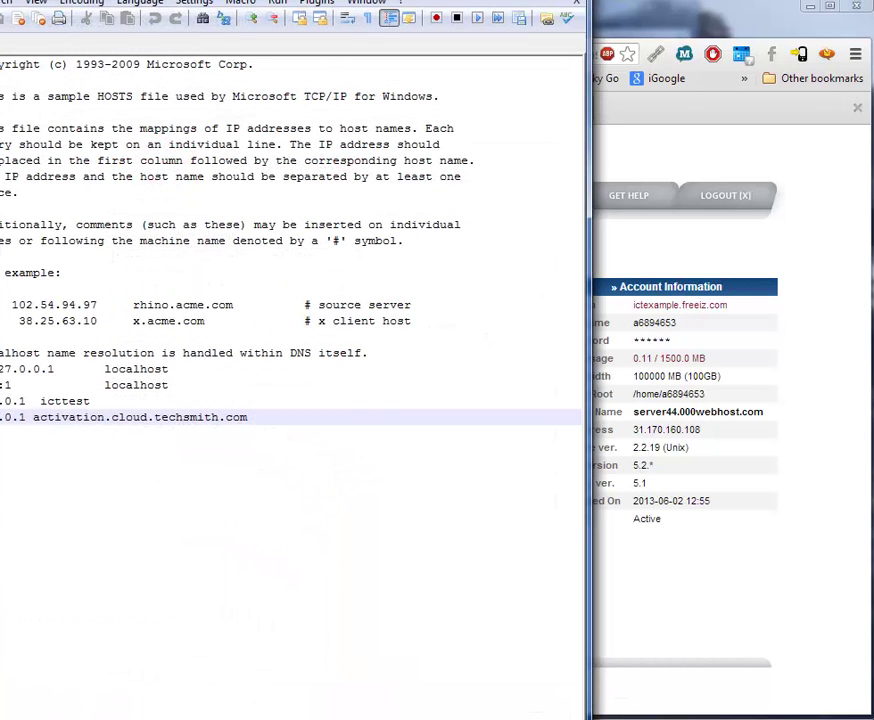
# Close the hosts file in Notepad++ and select the MySQL connection detail lines in Chrome.
pyautogui.hotkey('ctrl', 'w')
pyautogui.moveTo(95, 2); pyautogui.dragTo(340, 27)
pyautogui.click(60, 279)
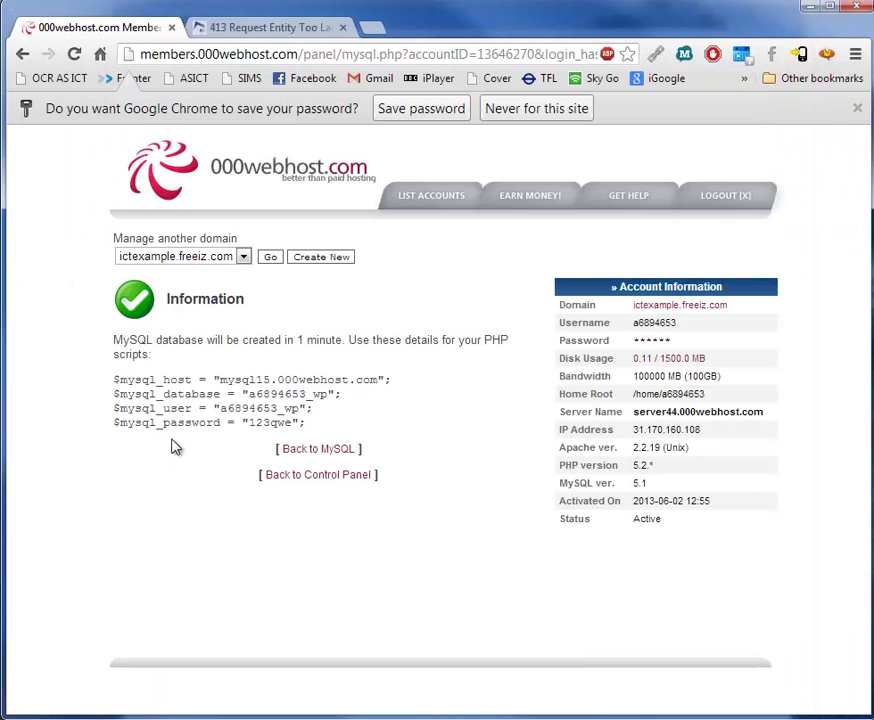
pyautogui.moveTo(111, 374); pyautogui.dragTo(310, 414)
pyautogui.hotkey('ctrl', 'c')
# Paste the MySQL host, database, user and password lines into Notepad++ 'new 2' and check each.
pyautogui.hotkey('alt', 'Tab')
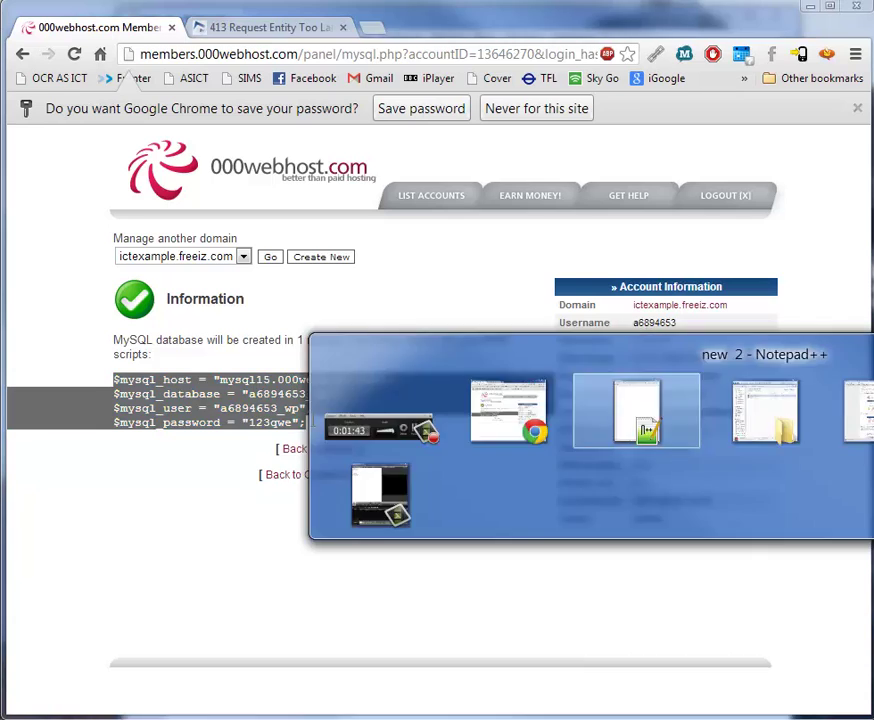
pyautogui.hotkey('ctrl', 'v')
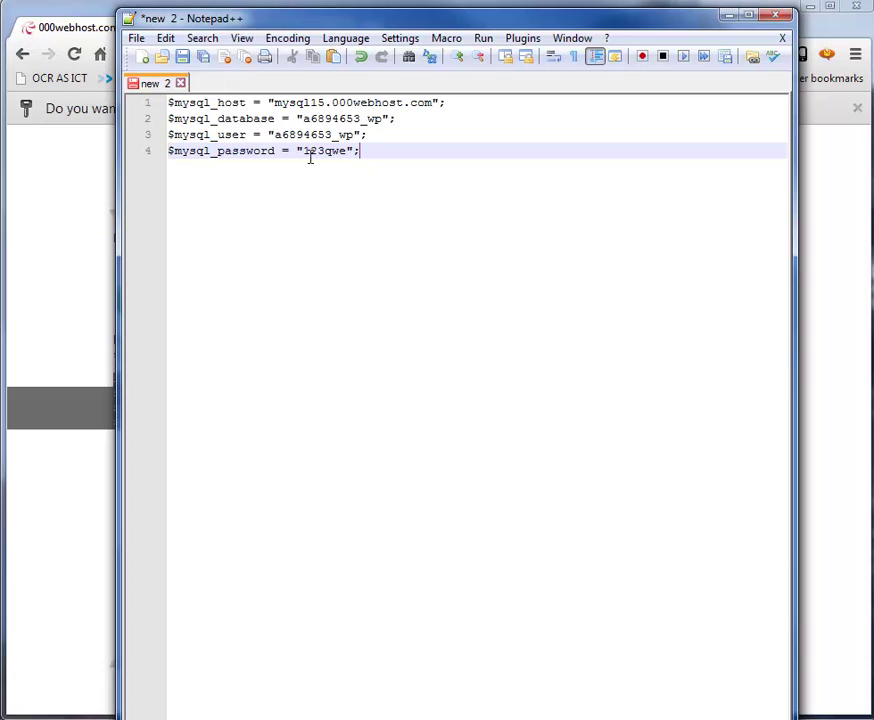
pyautogui.click(316, 102)
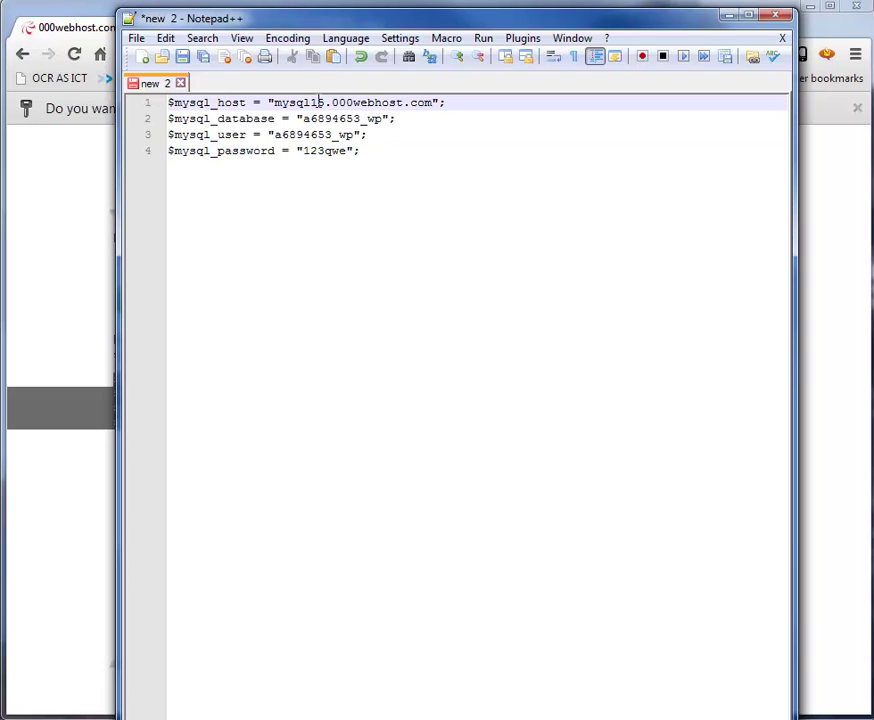
pyautogui.click(331, 118)
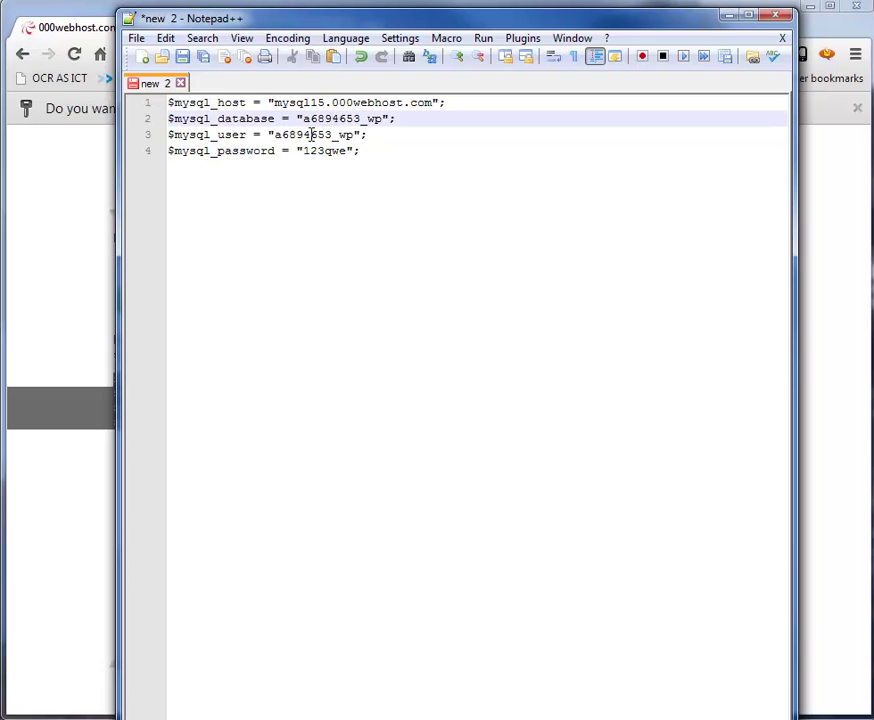
pyautogui.click(311, 134)
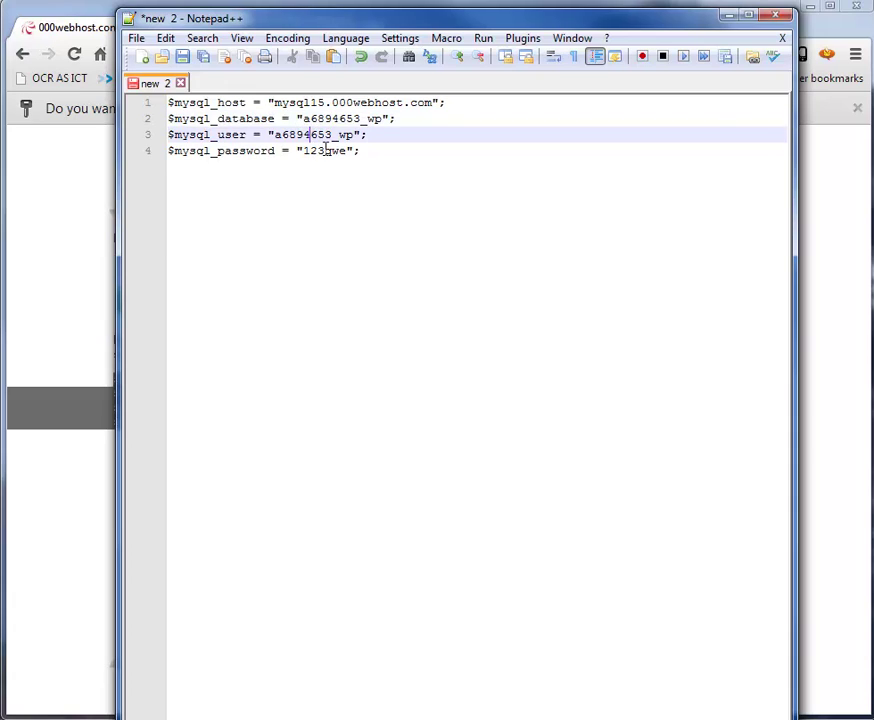
pyautogui.click(324, 150)
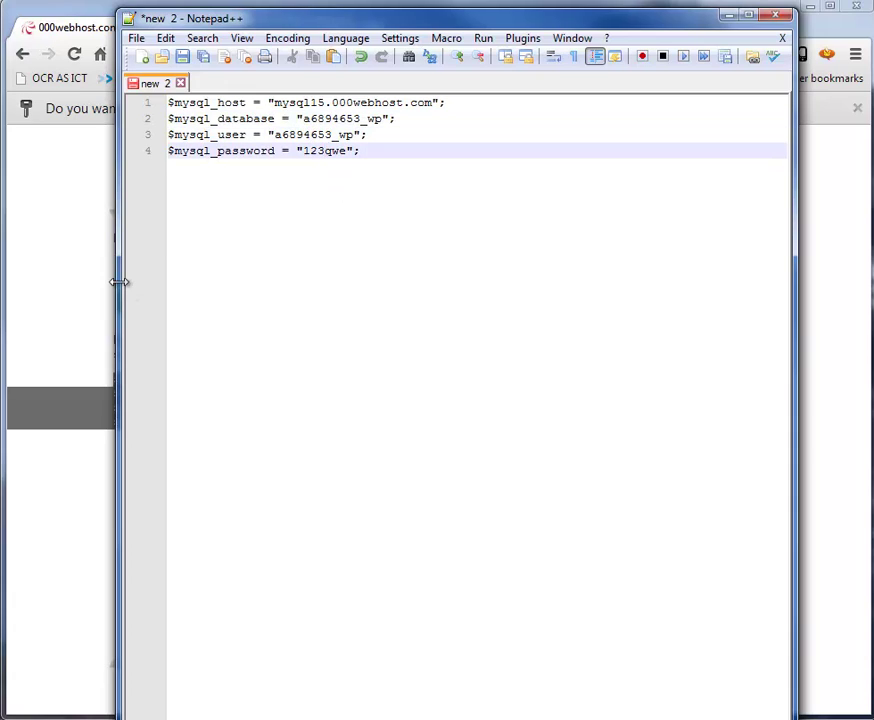
# Return to the control panel, open View FTP Details, and select the FTP password.
pyautogui.click(96, 319)
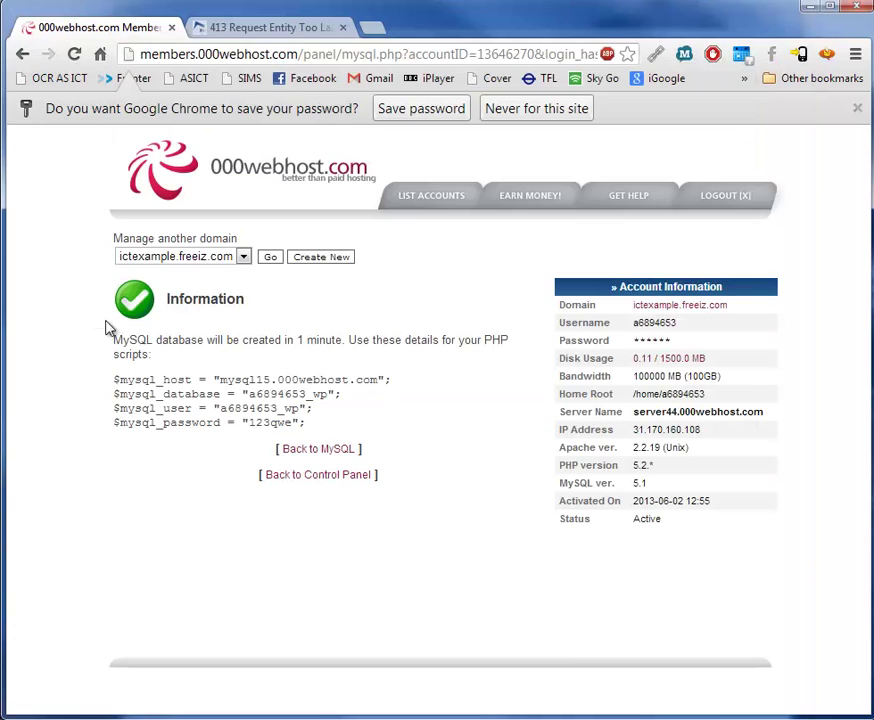
pyautogui.click(322, 476)
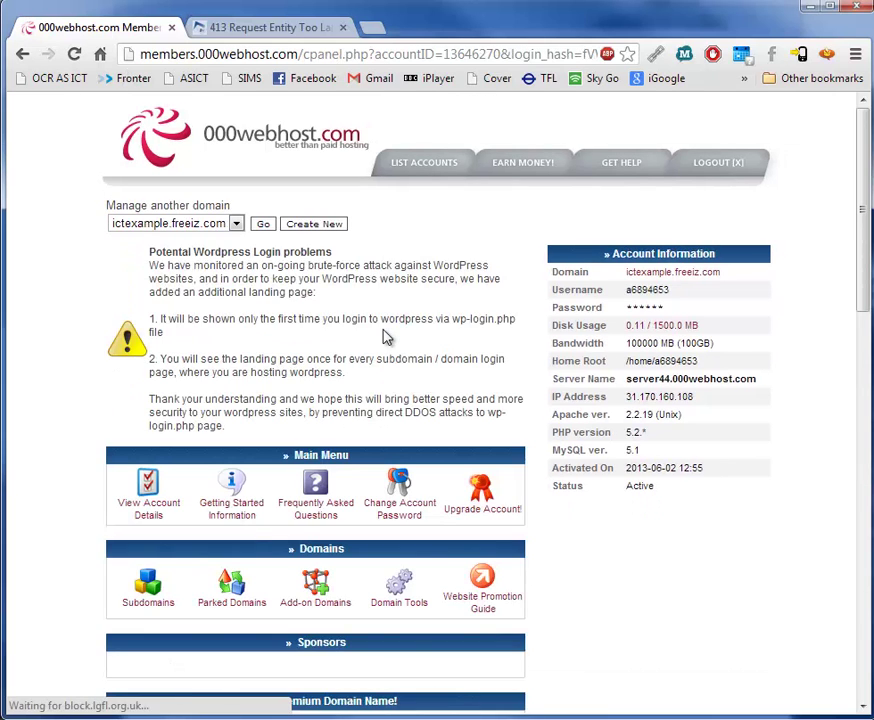
pyautogui.scroll(-3, 384, 334)
pyautogui.scroll(-1, 384, 332)
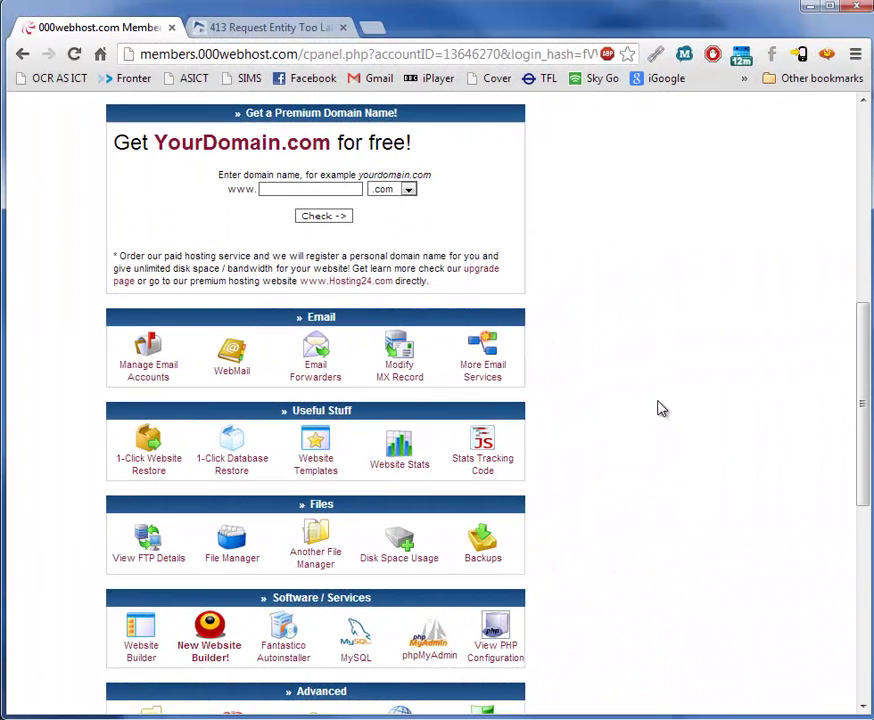
pyautogui.scroll(-1, 660, 408)
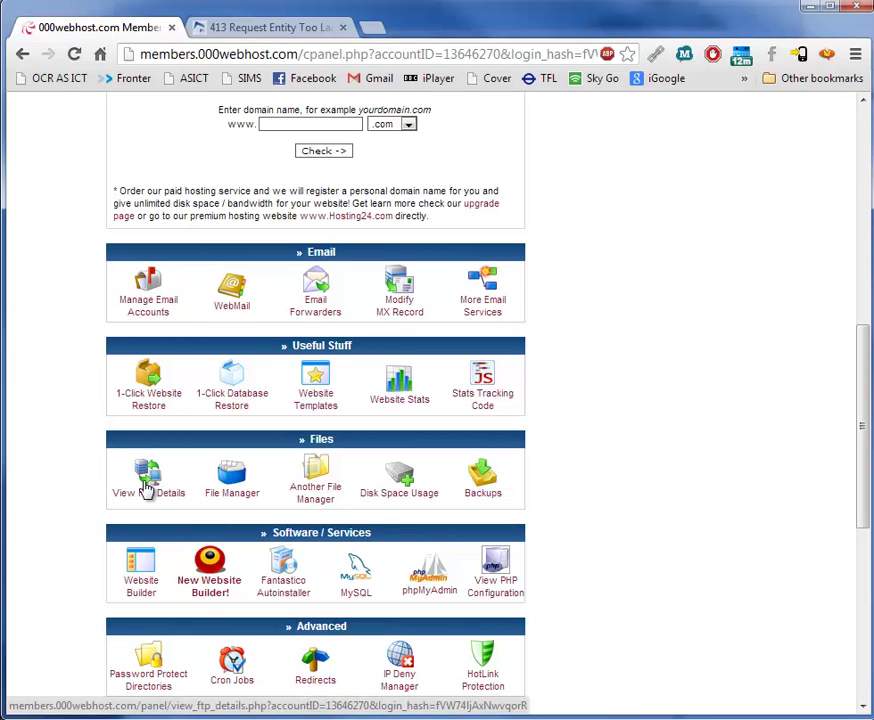
pyautogui.click(148, 487)
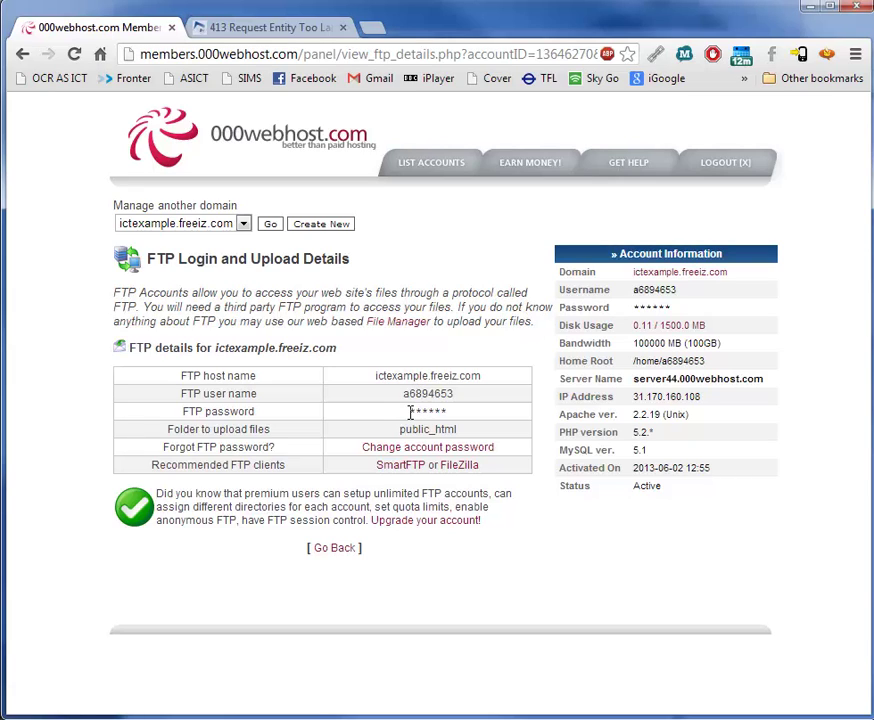
pyautogui.moveTo(443, 414); pyautogui.dragTo(453, 414)
# In Dreamweaver, start defining a new site from Manage Sites.
pyautogui.hotkey('alt', 'Tab')
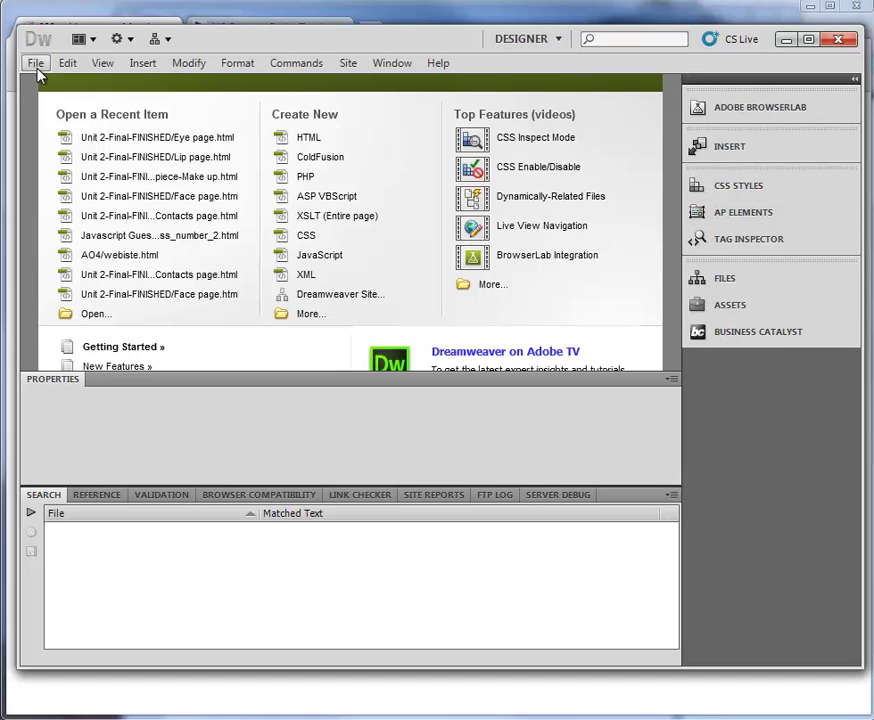
pyautogui.click(726, 280)
pyautogui.click(515, 415)
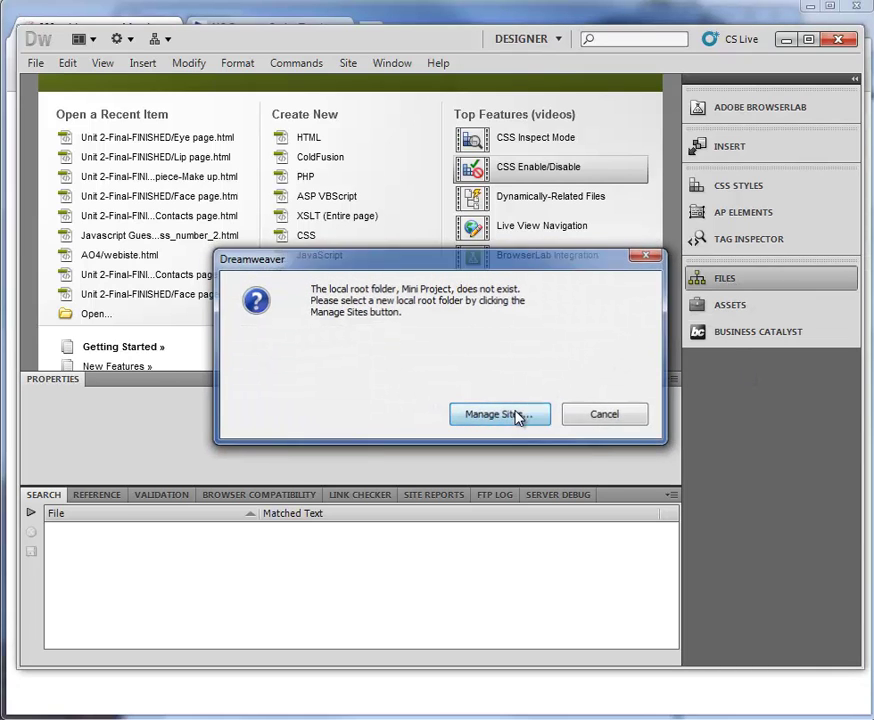
pyautogui.click(530, 253)
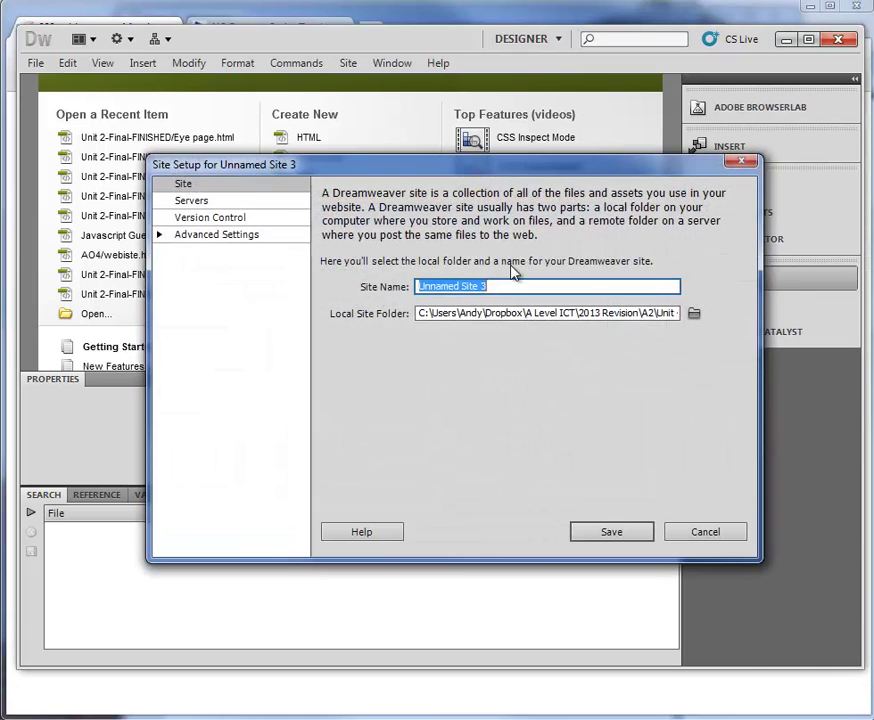
# Set a new Desktop folder 'Wordpress' as the local site folder and name the site 'Wordpress 000host'.
pyautogui.click(694, 314)
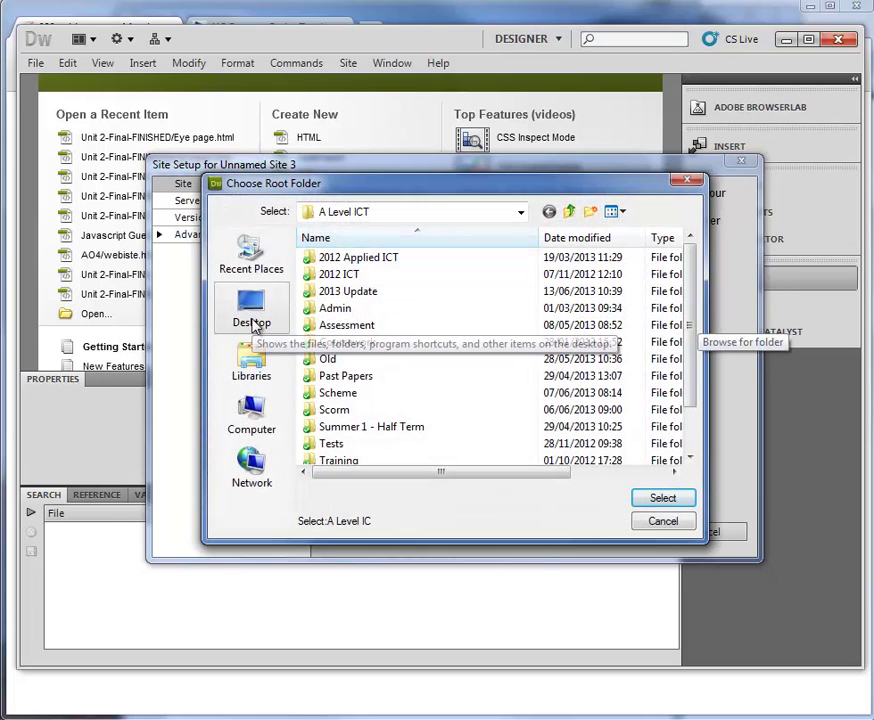
pyautogui.click(254, 322)
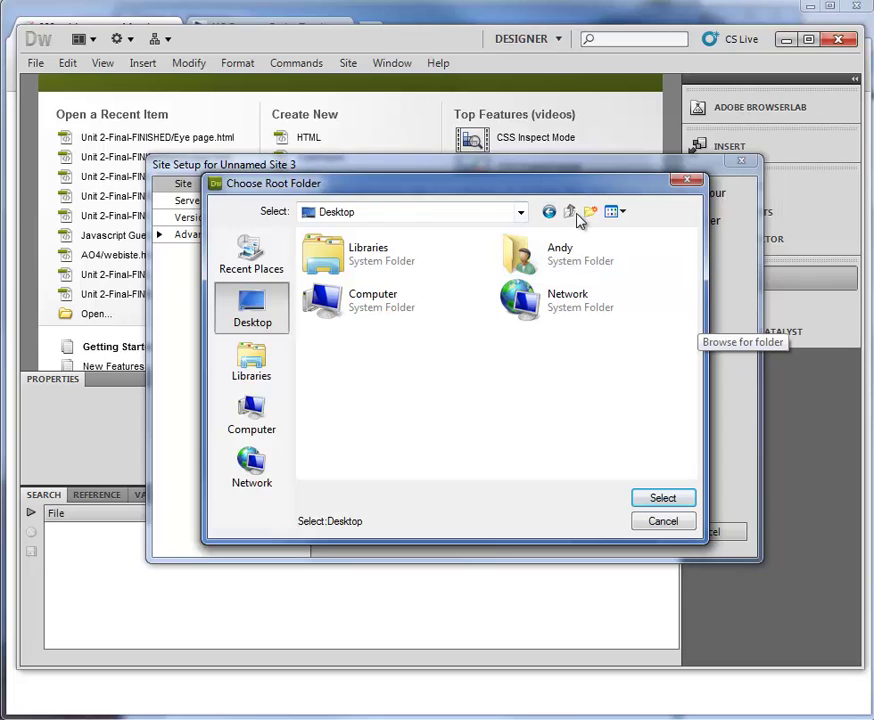
pyautogui.click(590, 212)
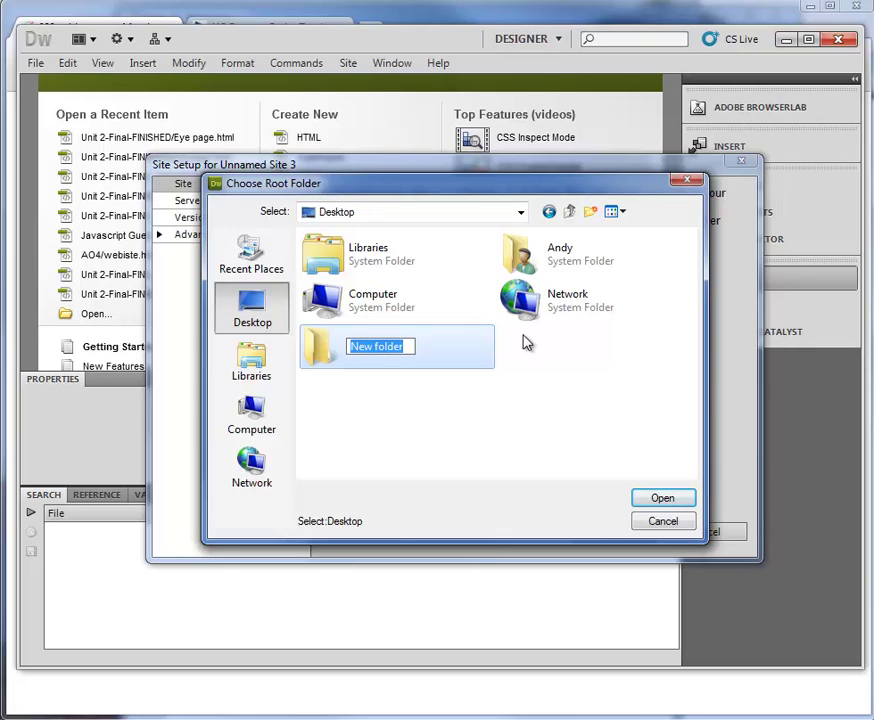
pyautogui.write('Wordpress')
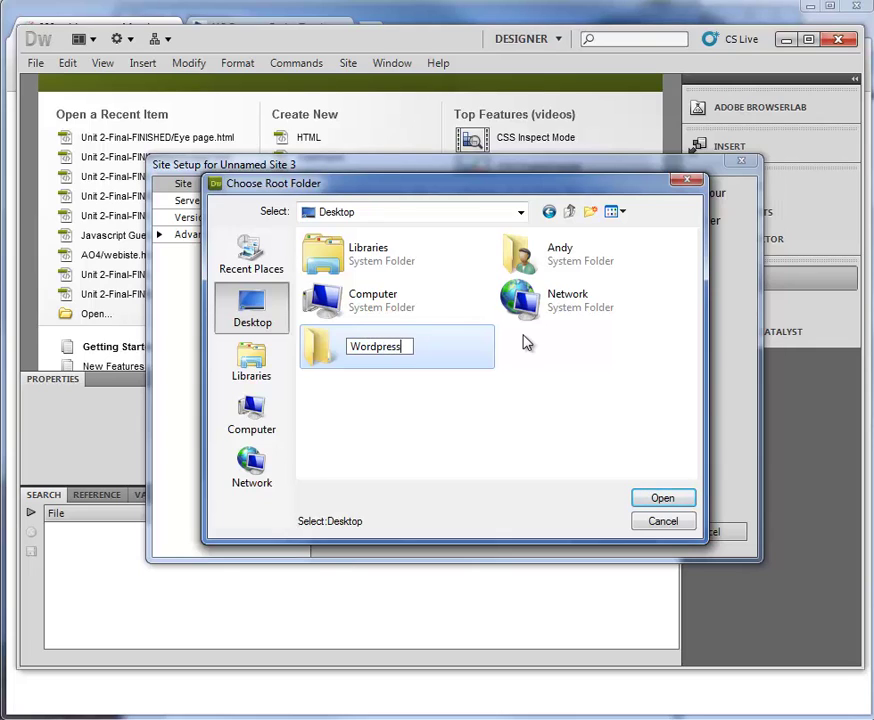
pyautogui.press('Return')
pyautogui.doubleClick(382, 354)
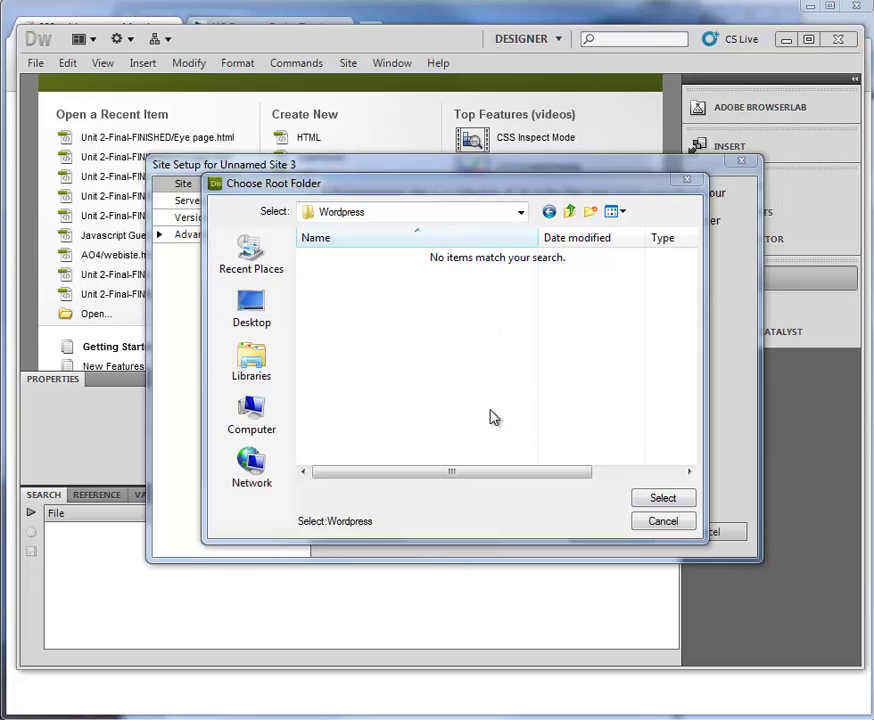
pyautogui.click(665, 499)
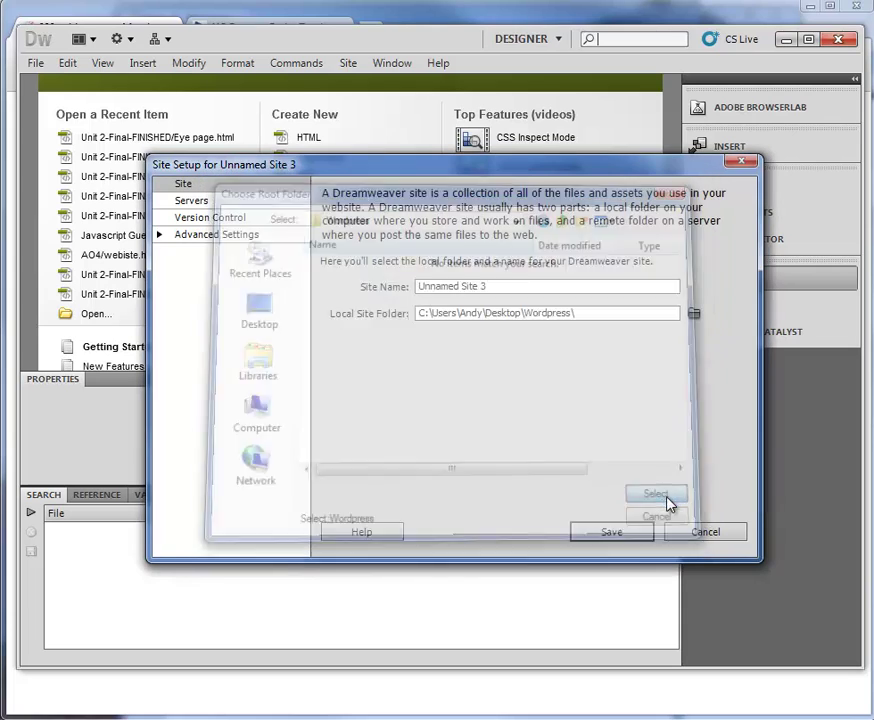
pyautogui.tripleClick(508, 289)
pyautogui.write('Wordpre')
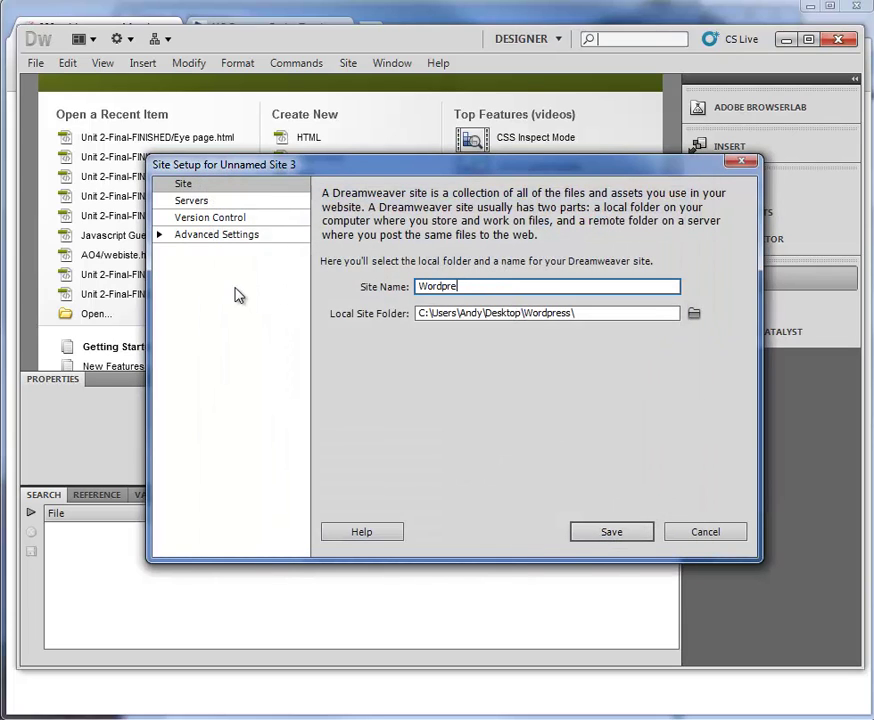
pyautogui.write('ss 000host')
# Save the Wordpress 000host site and show its files in the Files panel.
pyautogui.press('Return')
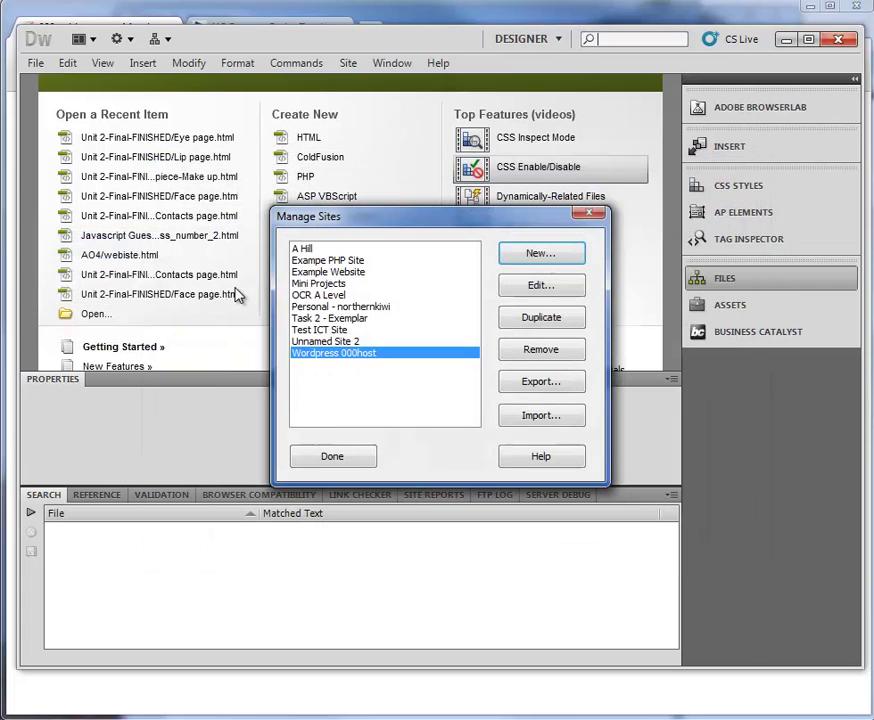
pyautogui.click(340, 457)
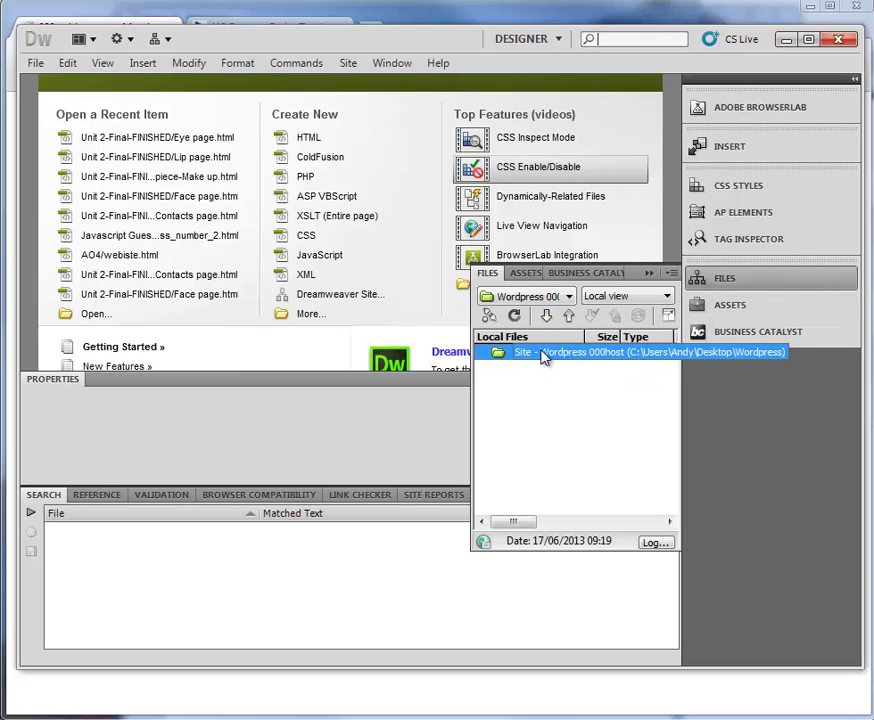
pyautogui.rightClick(540, 357)
pyautogui.click(529, 305)
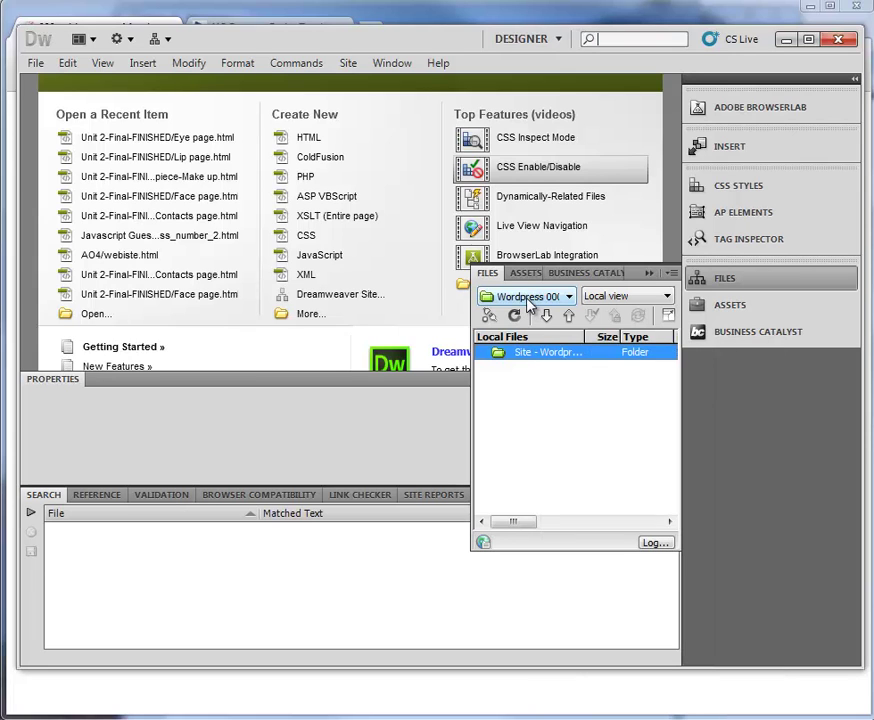
# Edit the Wordpress 000host site and show the Servers page under Advanced Settings.
pyautogui.click(528, 302)
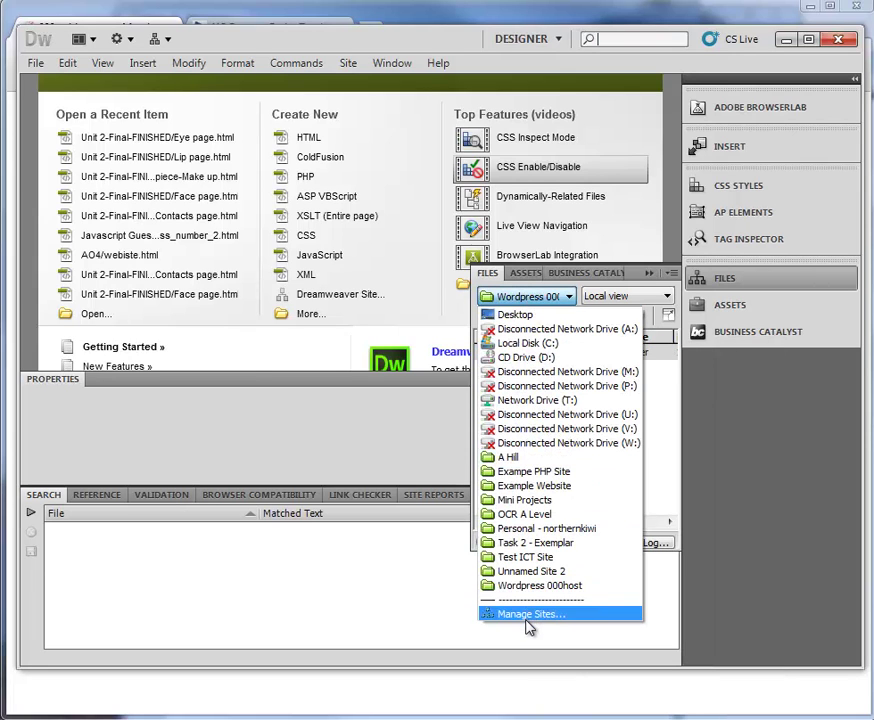
pyautogui.click(529, 614)
pyautogui.click(540, 295)
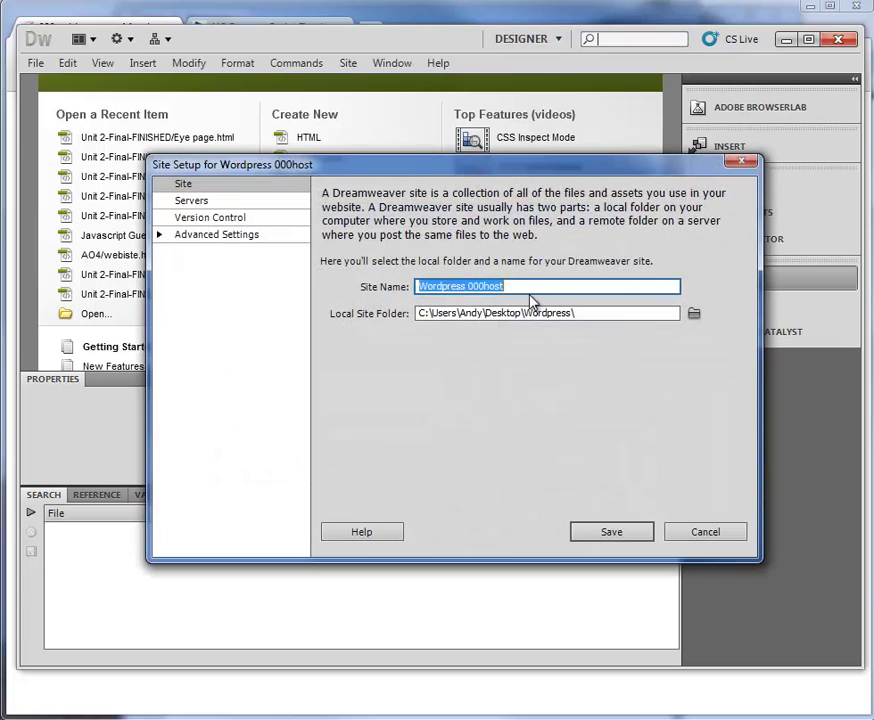
pyautogui.click(161, 237)
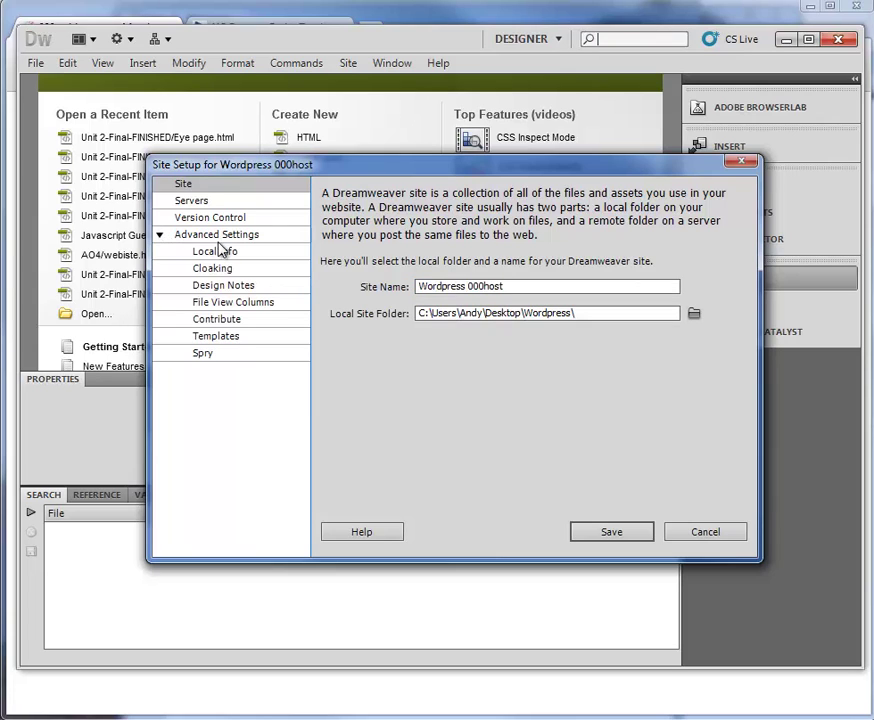
pyautogui.click(188, 203)
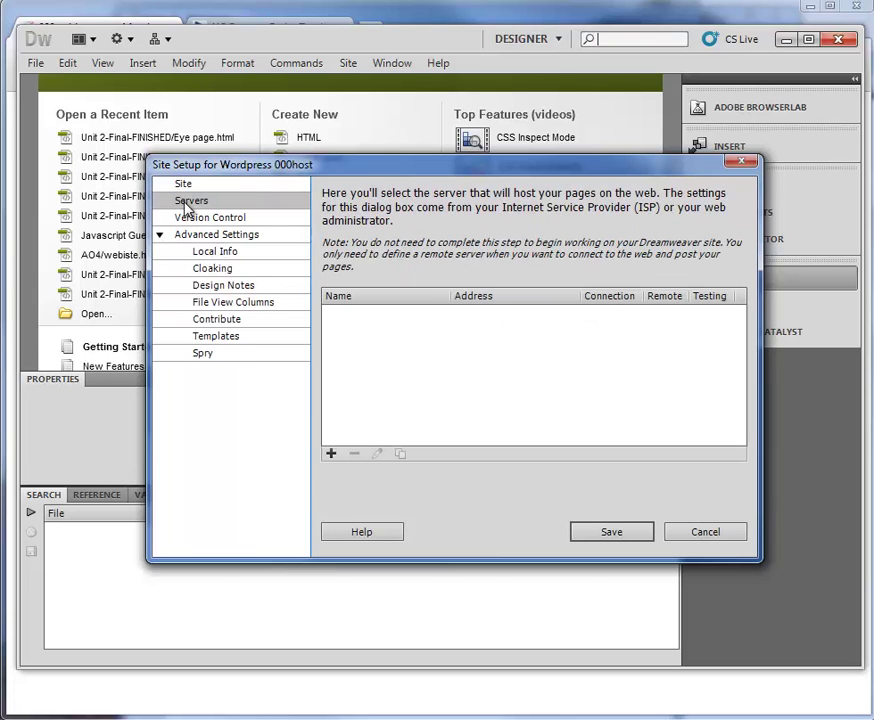
# Add a new server named '000host - ict' with FTP address ictexample.freeiz.com.
pyautogui.click(332, 454)
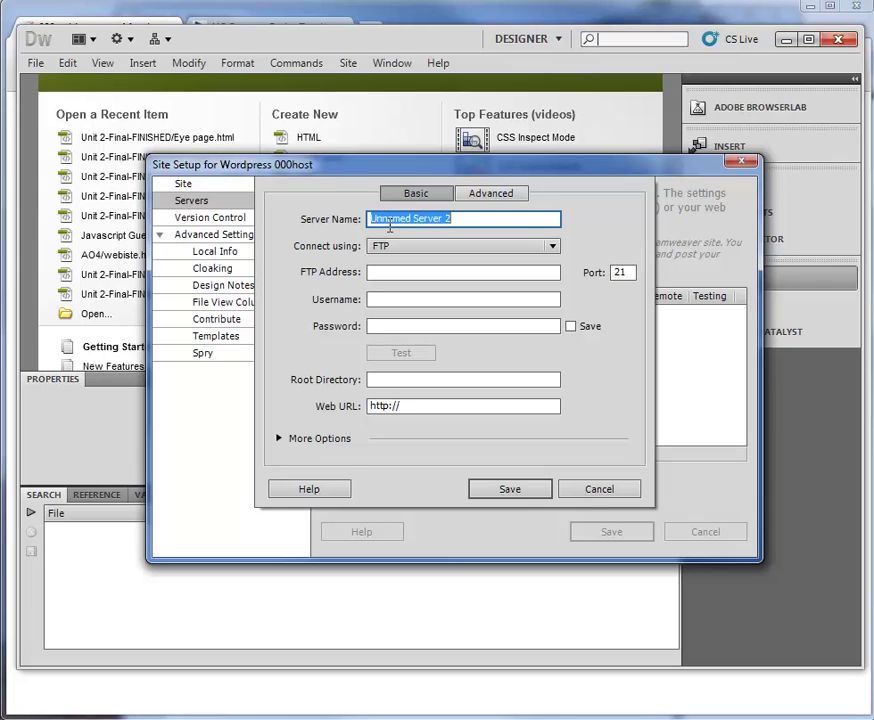
pyautogui.write('00')
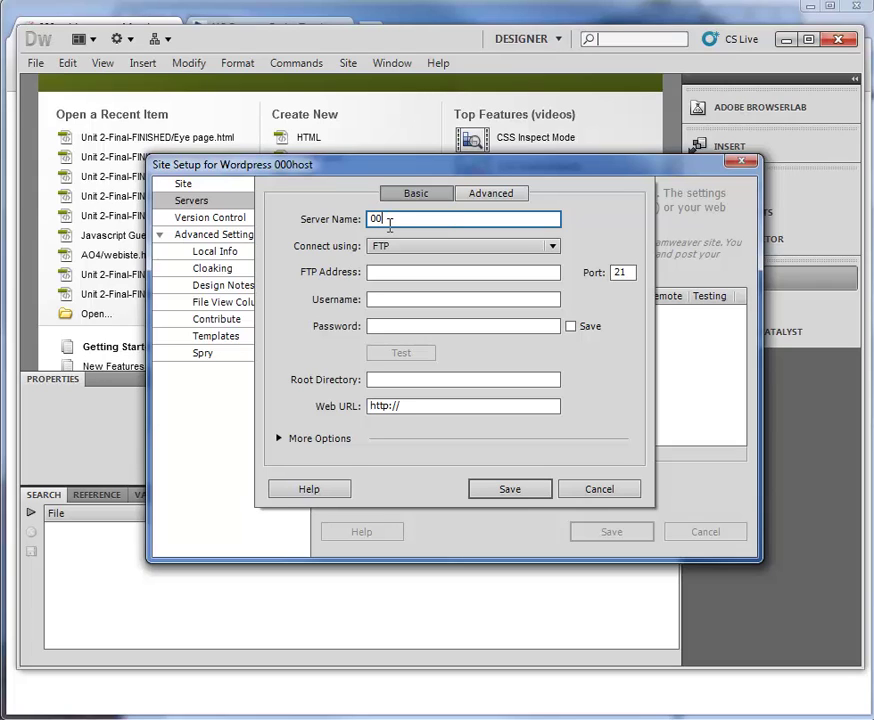
pyautogui.write('0host - ict')
pyautogui.click(396, 272)
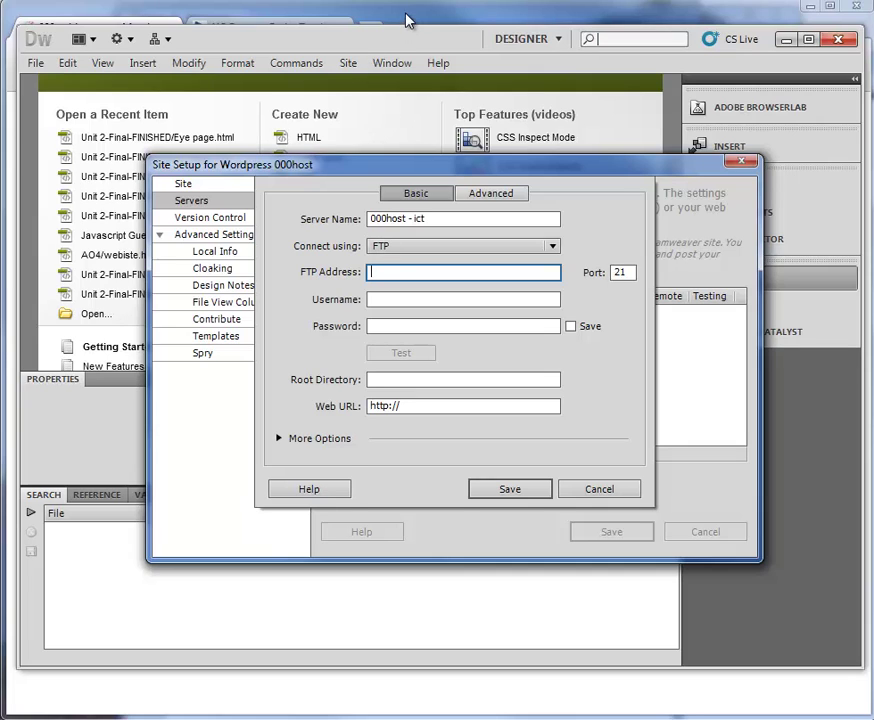
pyautogui.hotkey('alt', 'Tab')
pyautogui.hotkey('alt', 'Tab')
pyautogui.hotkey('alt', 'Tab')
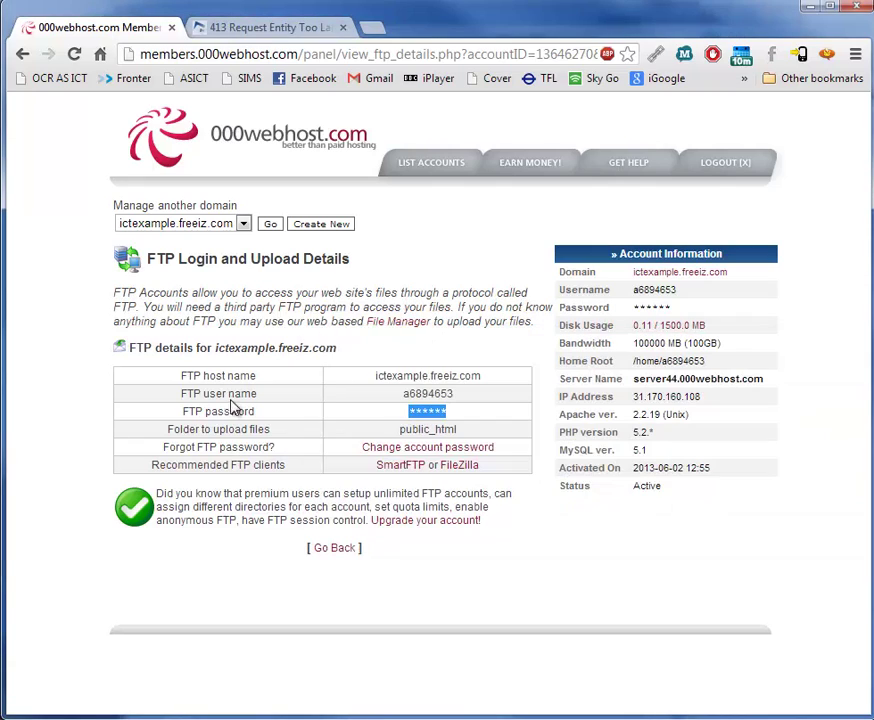
pyautogui.moveTo(373, 376); pyautogui.dragTo(492, 376)
pyautogui.hotkey('ctrl', 'c')
pyautogui.hotkey('alt', 'Tab')
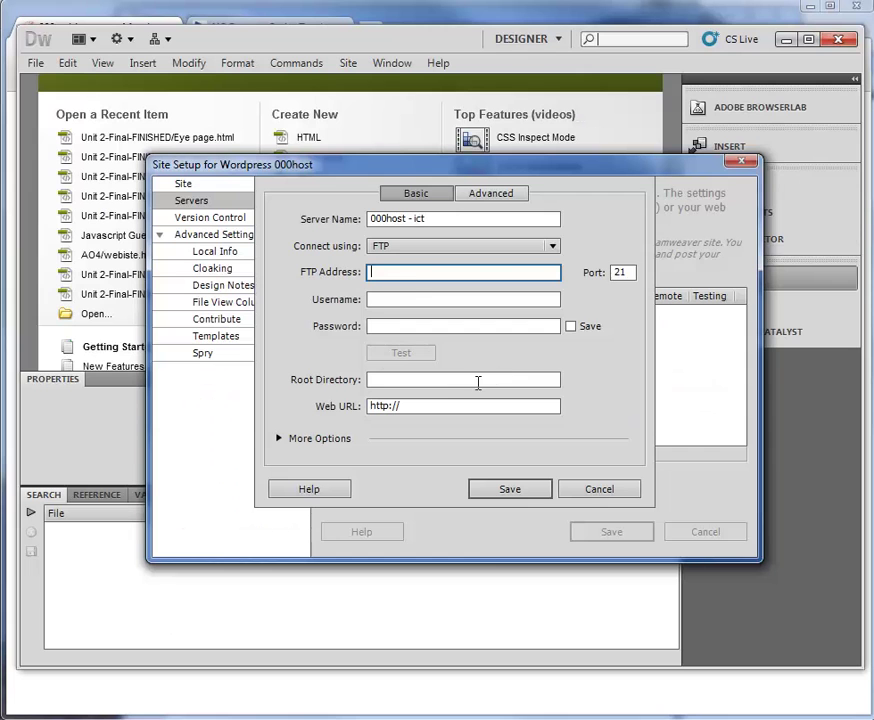
pyautogui.hotkey('ctrl', 'v')
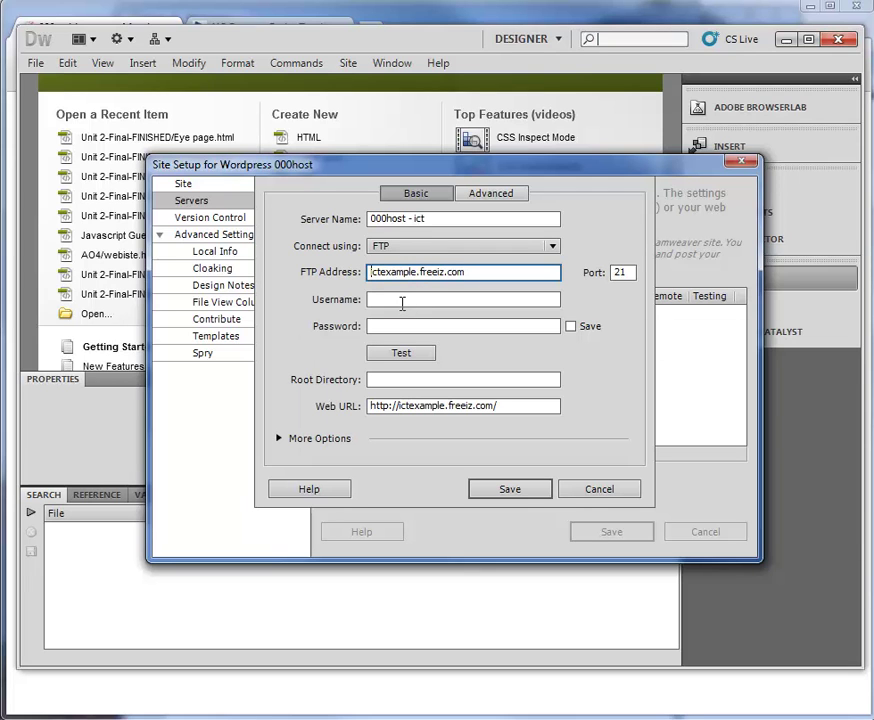
# Fill in the server's FTP username, copied from the FTP details page, and the account password.
pyautogui.hotkey('alt', 'Tab')
pyautogui.hotkey('alt', 'Tab')
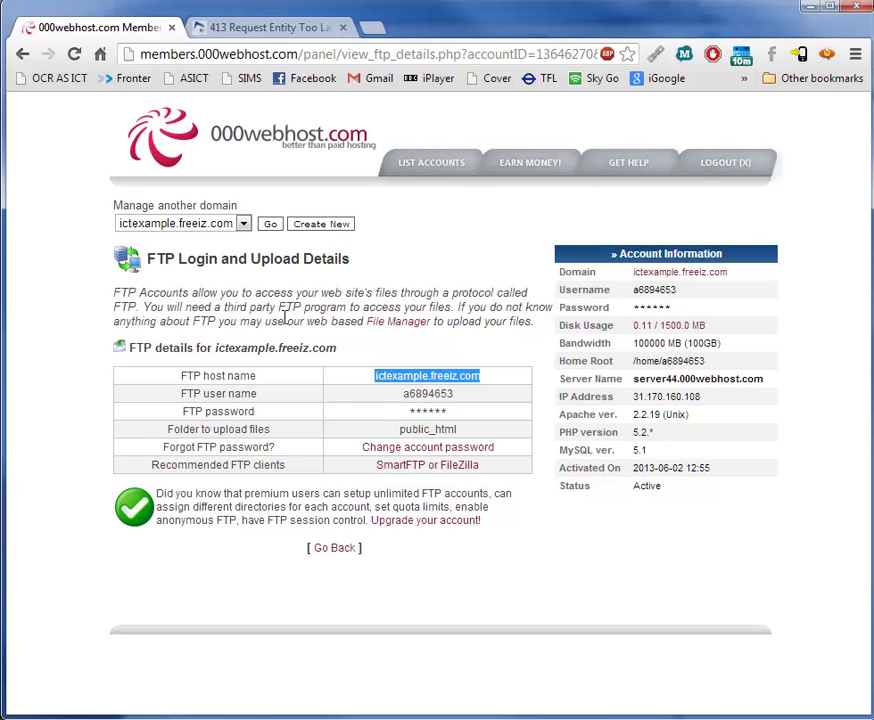
pyautogui.moveTo(404, 393); pyautogui.dragTo(463, 396)
pyautogui.hotkey('ctrl', 'c')
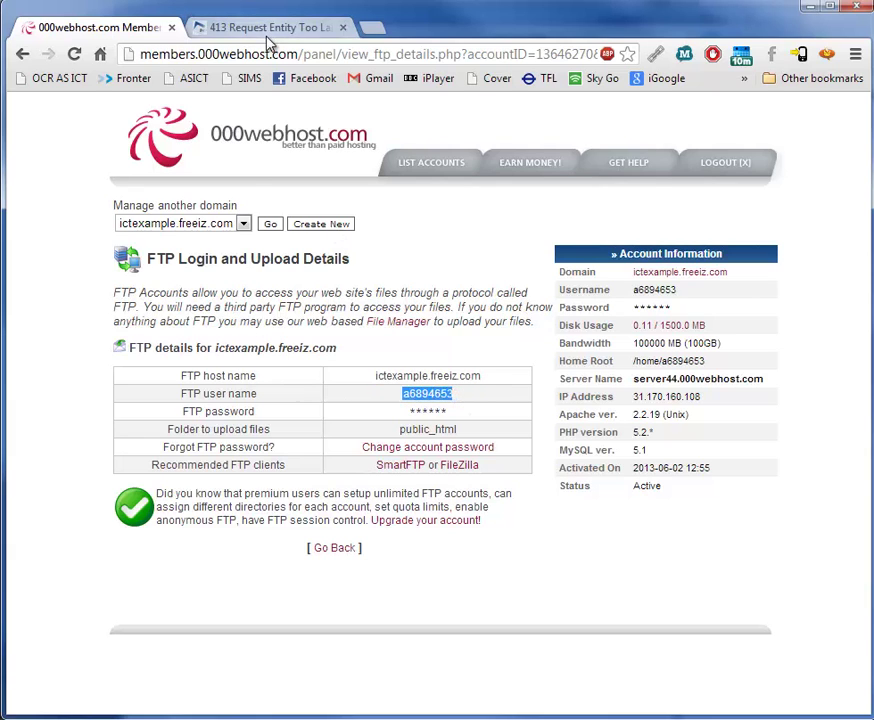
pyautogui.hotkey('alt', 'Tab')
pyautogui.click(437, 303)
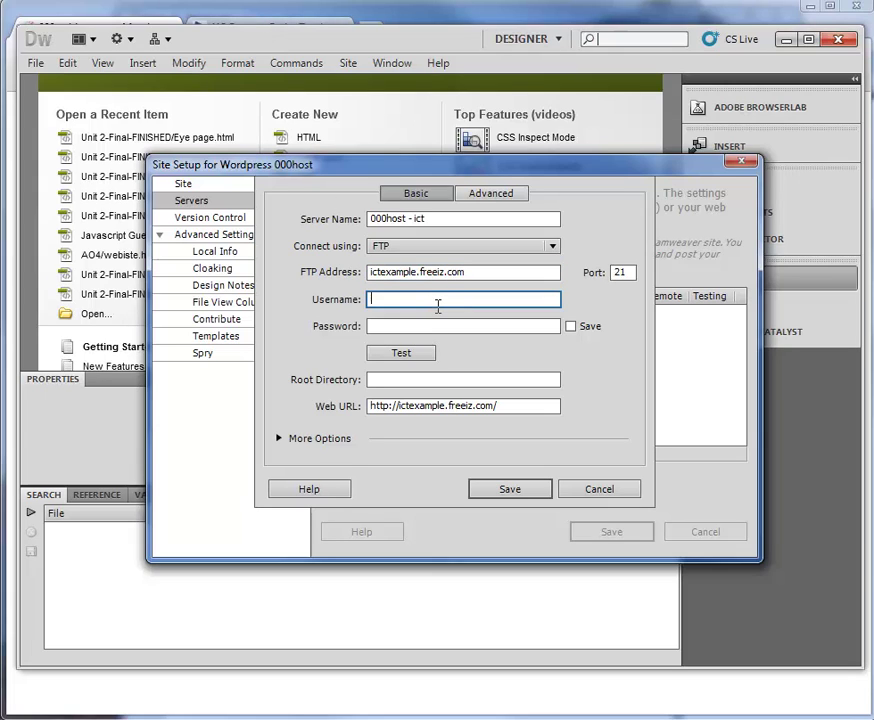
pyautogui.hotkey('ctrl', 'v')
pyautogui.press('Tab')
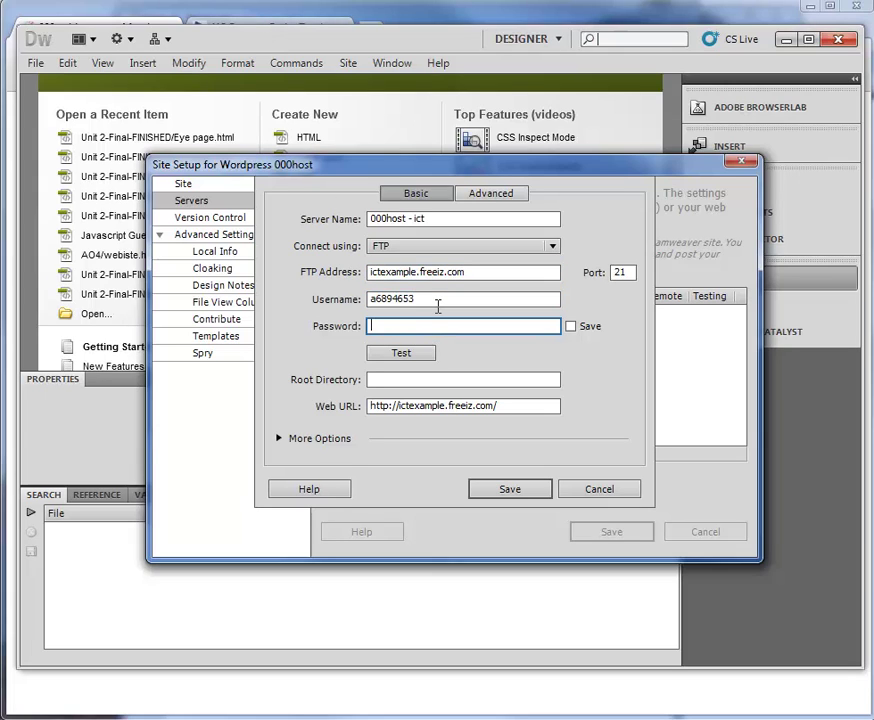
pyautogui.write('•••')
# Keep the root directory as public_html/wordpress and test the FTP connection.
pyautogui.click(398, 379)
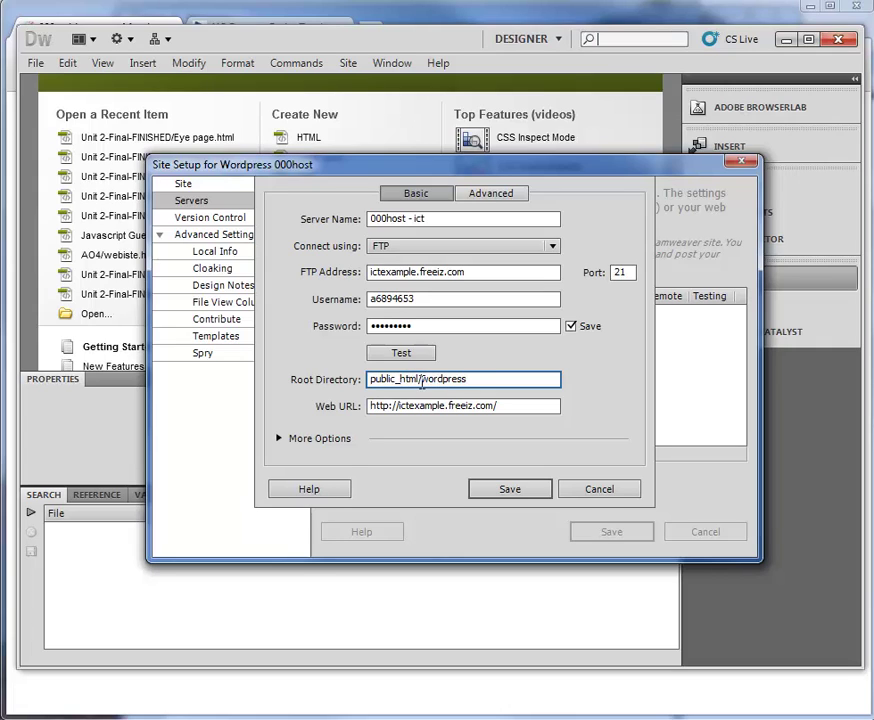
pyautogui.doubleClick(470, 379)
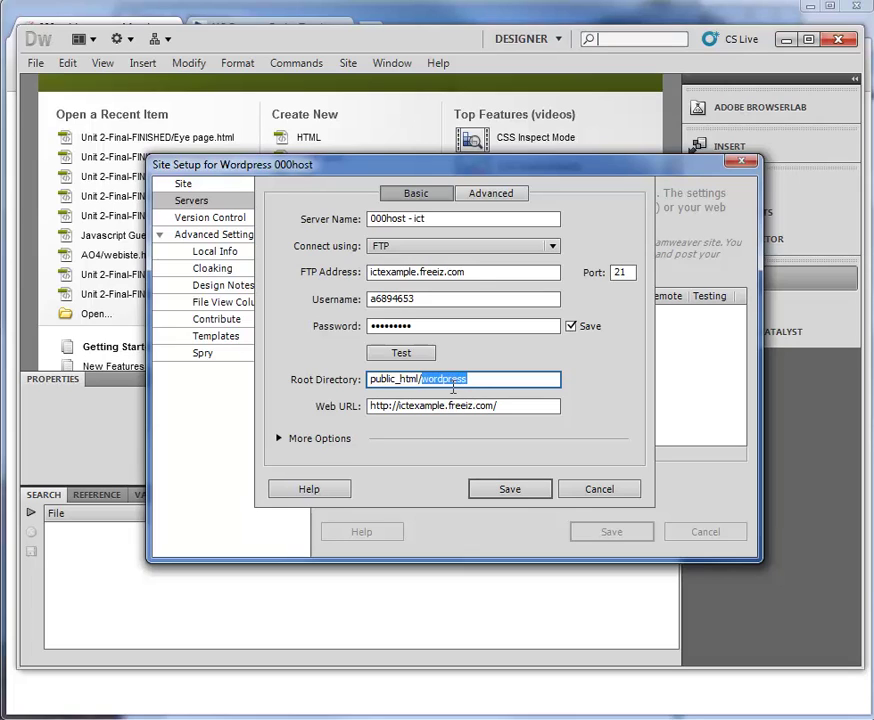
pyautogui.press('BackSpace')
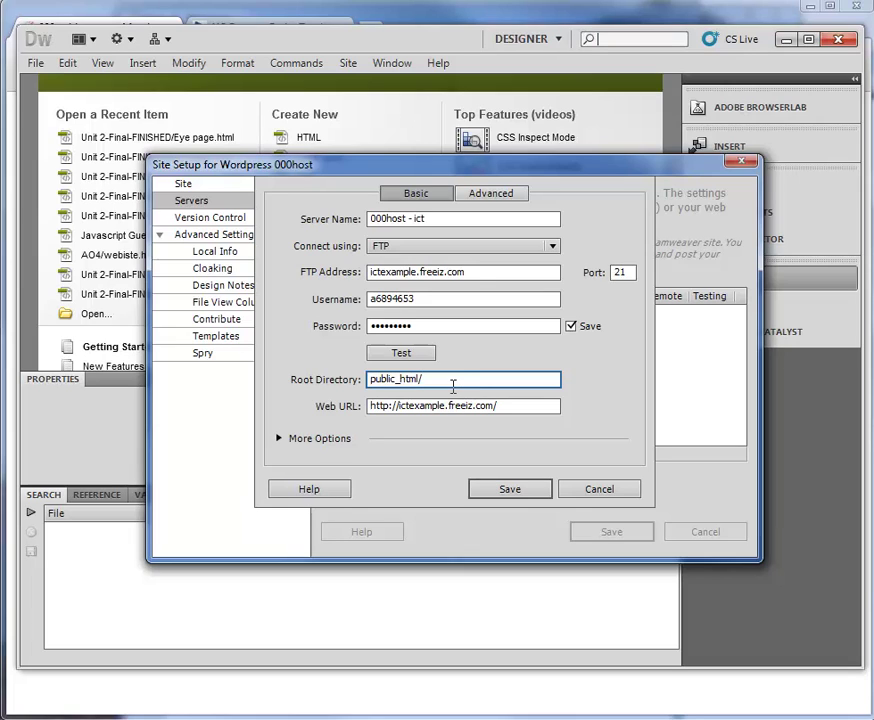
pyautogui.hotkey('ctrl', 'z')
pyautogui.click(406, 353)
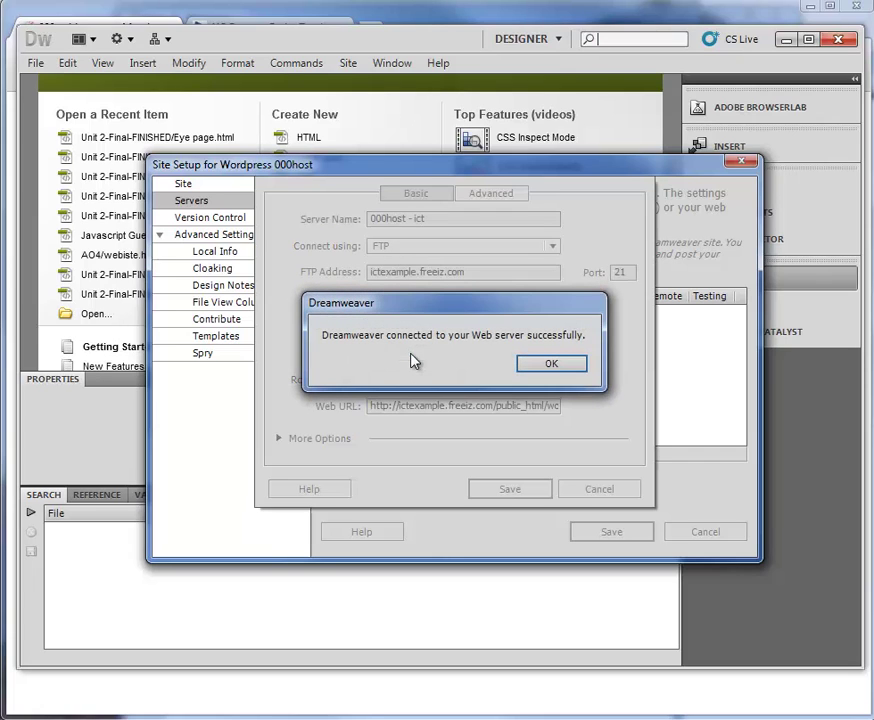
# Accept the successful connection, save the 000host - ict server and the site, then close Manage Sites.
pyautogui.click(540, 365)
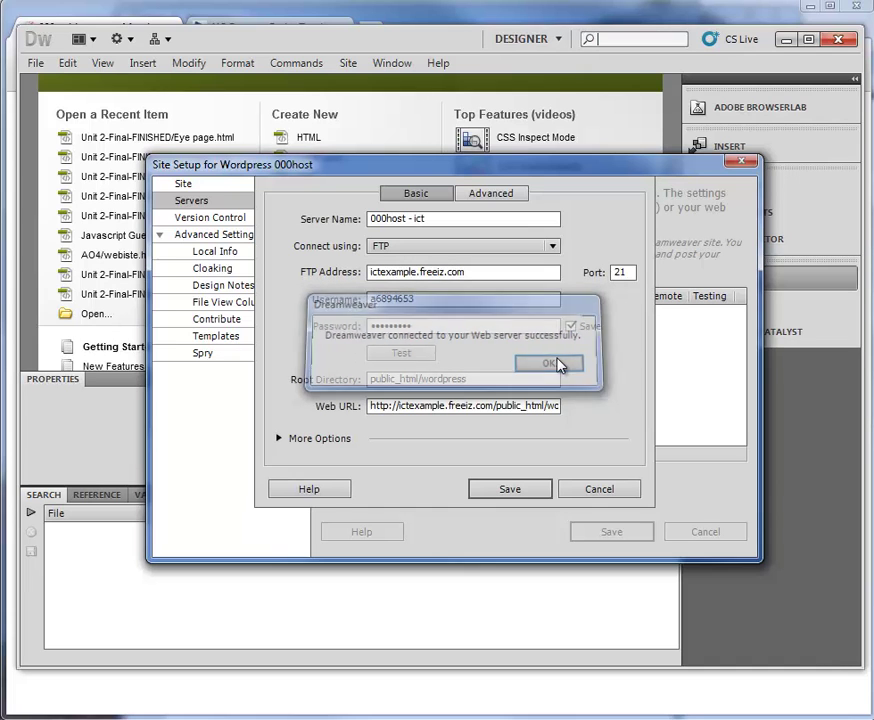
pyautogui.click(503, 494)
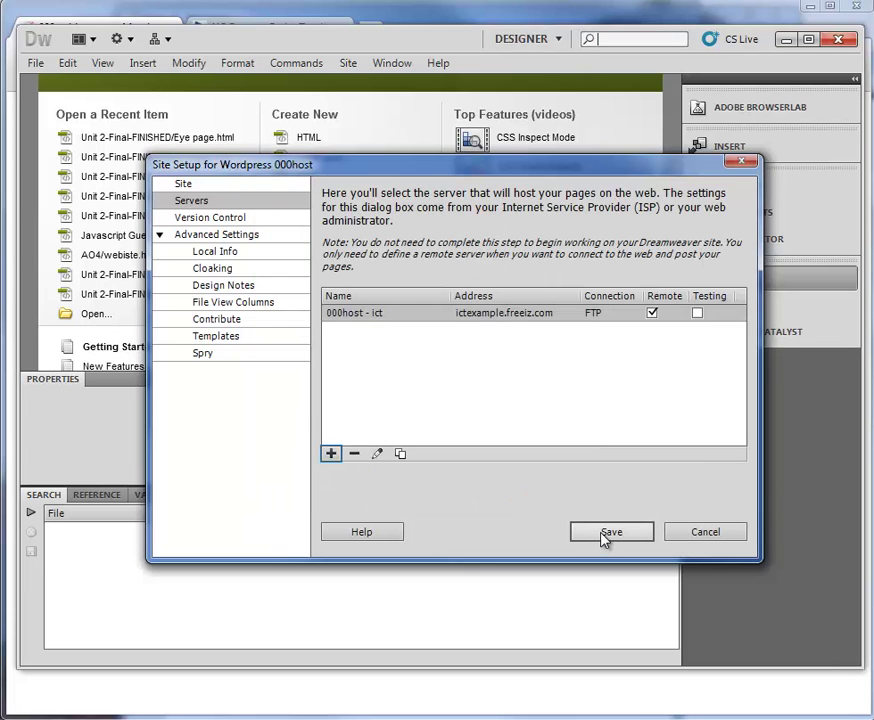
pyautogui.click(607, 538)
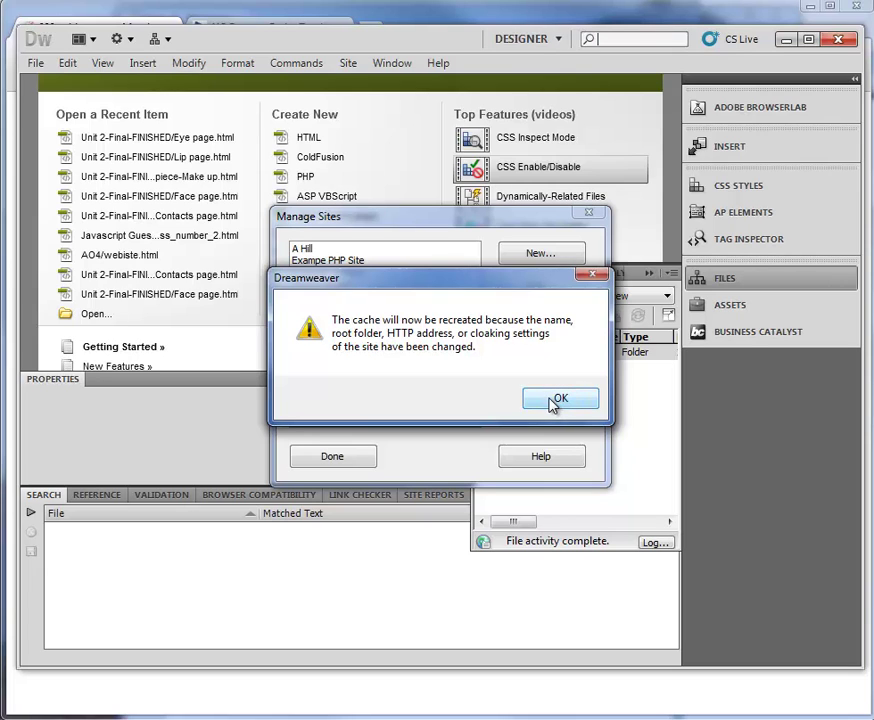
pyautogui.click(556, 399)
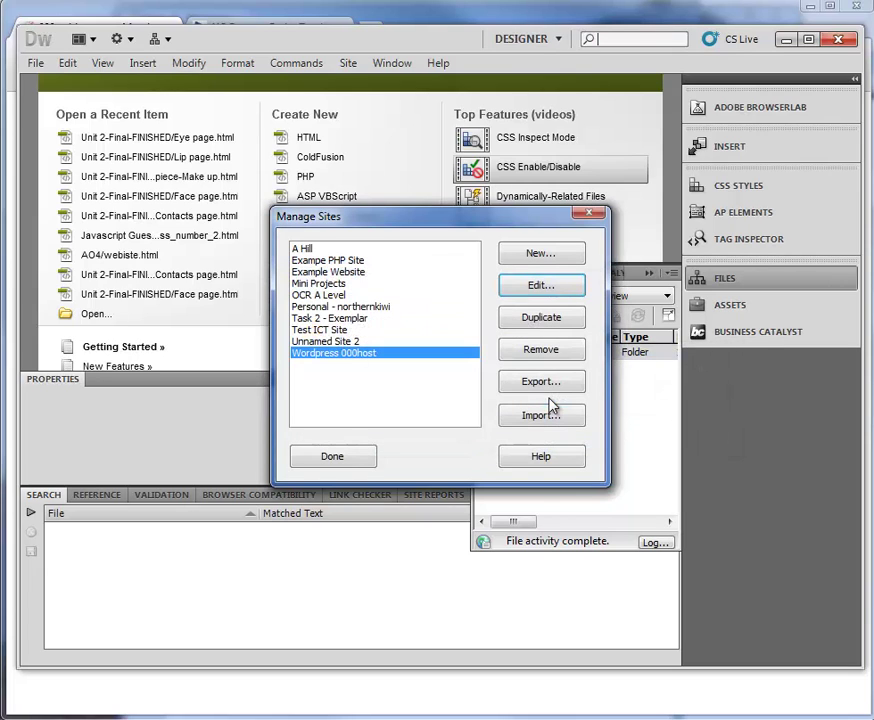
pyautogui.click(333, 457)
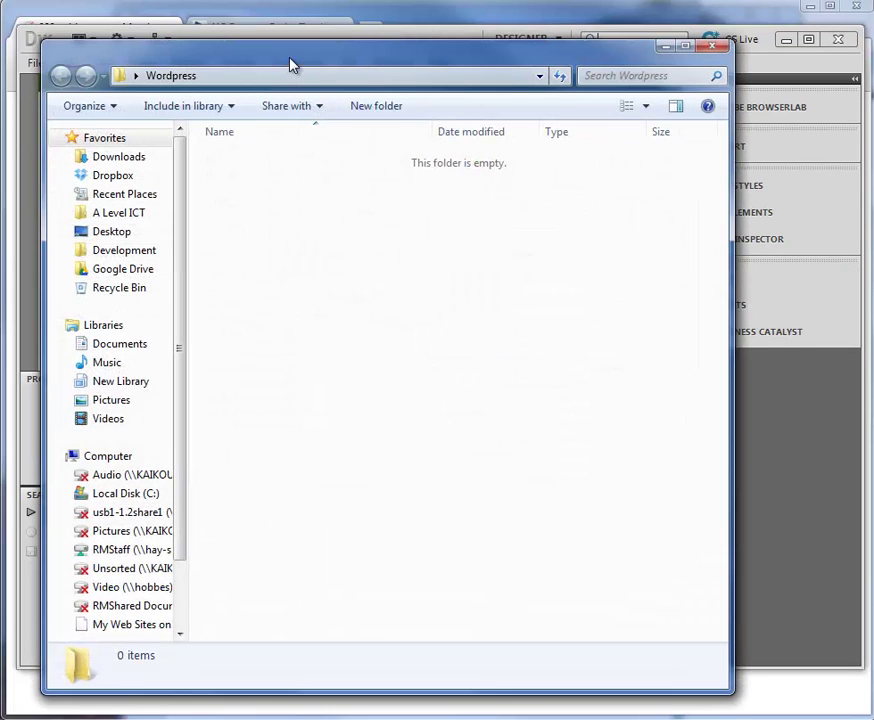
# Copy wordpress-3.5.1.zip into the Wordpress folder and extract it there with Extract Here.
pyautogui.moveTo(290, 64); pyautogui.dragTo(328, 72)
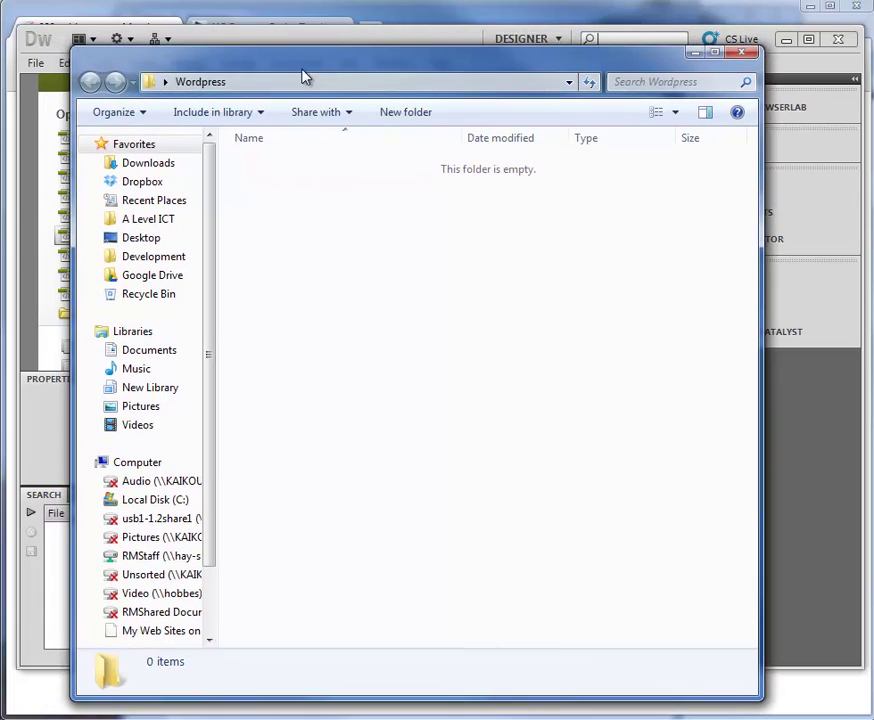
pyautogui.click(302, 80)
pyautogui.click(440, 245)
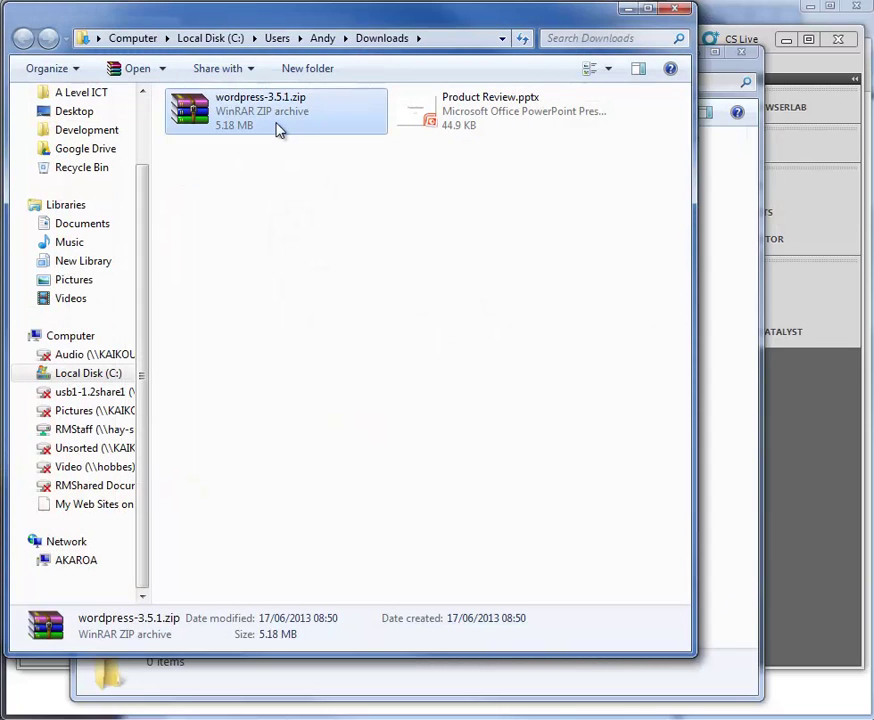
pyautogui.moveTo(279, 133); pyautogui.dragTo(726, 273)
pyautogui.rightClick(298, 172)
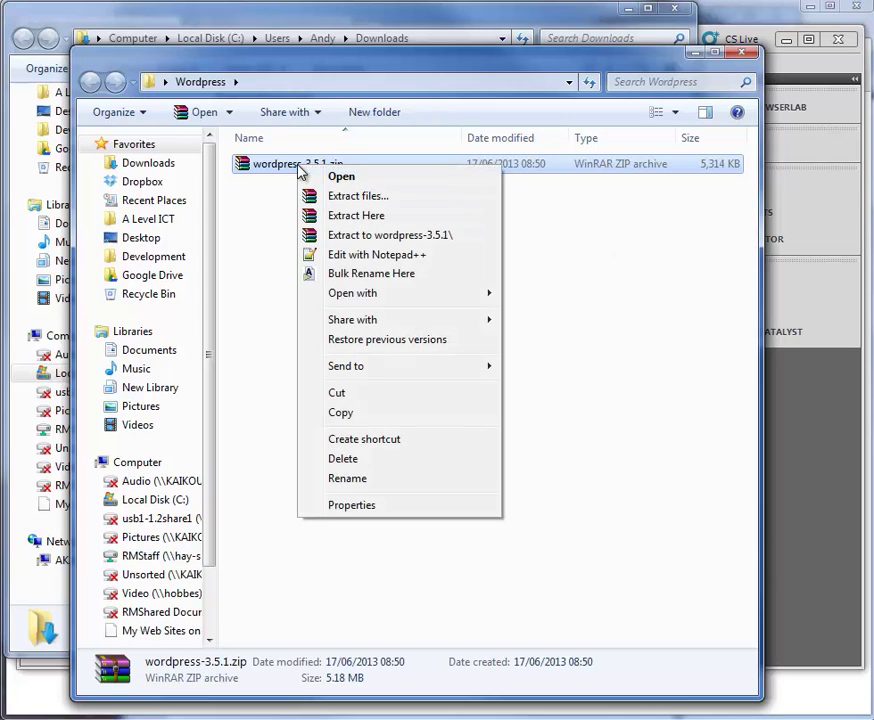
pyautogui.click(355, 216)
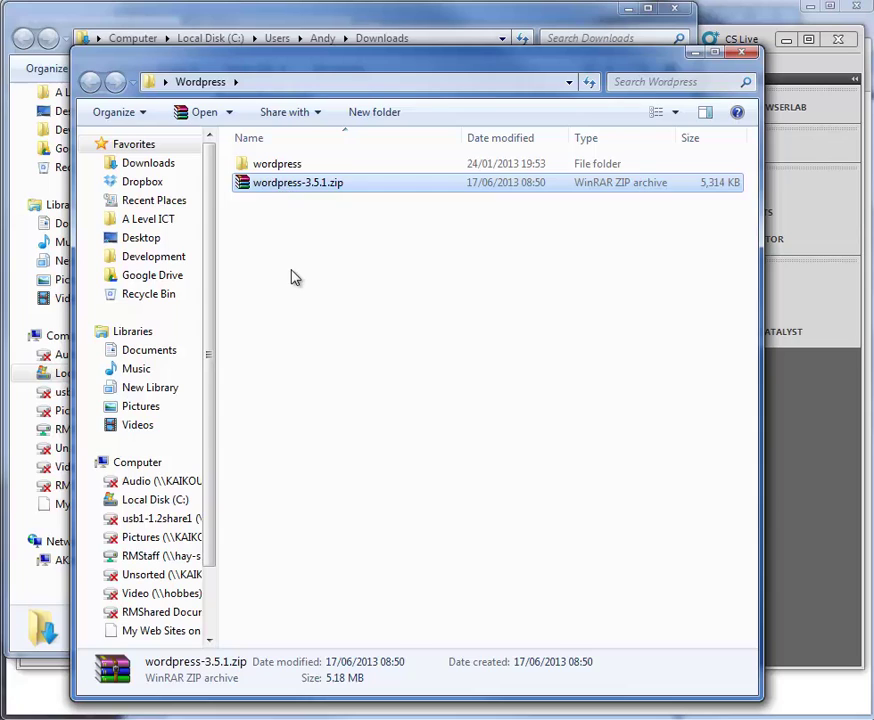
pyautogui.click(293, 270)
pyautogui.click(300, 192)
# Dismiss Dreamweaver's Business Catalyst popup and return to the Wordpress folder.
pyautogui.click(306, 20)
pyautogui.hotkey('ctrl', 'v')
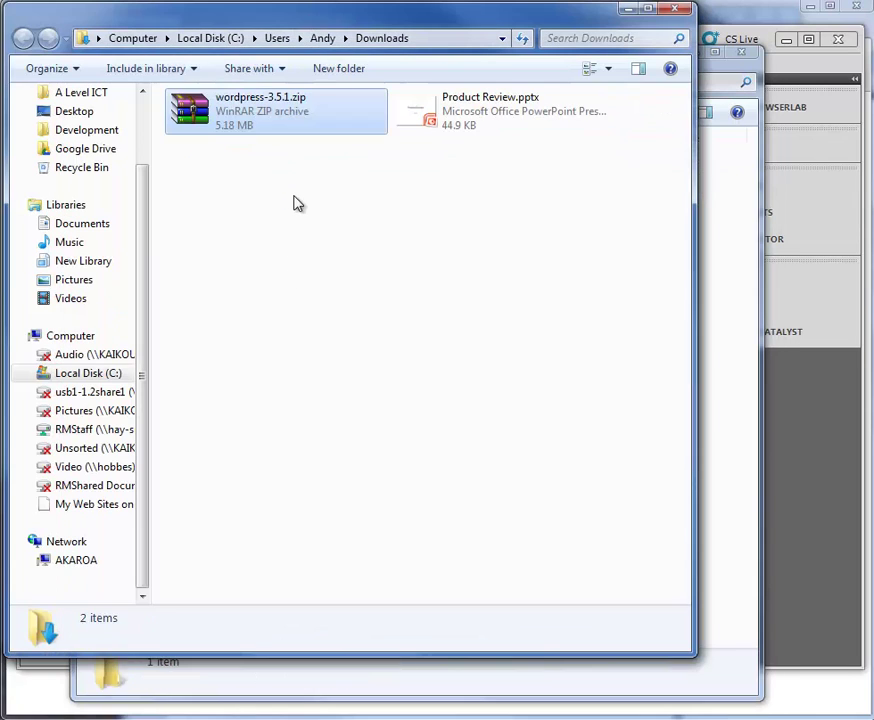
pyautogui.click(765, 333)
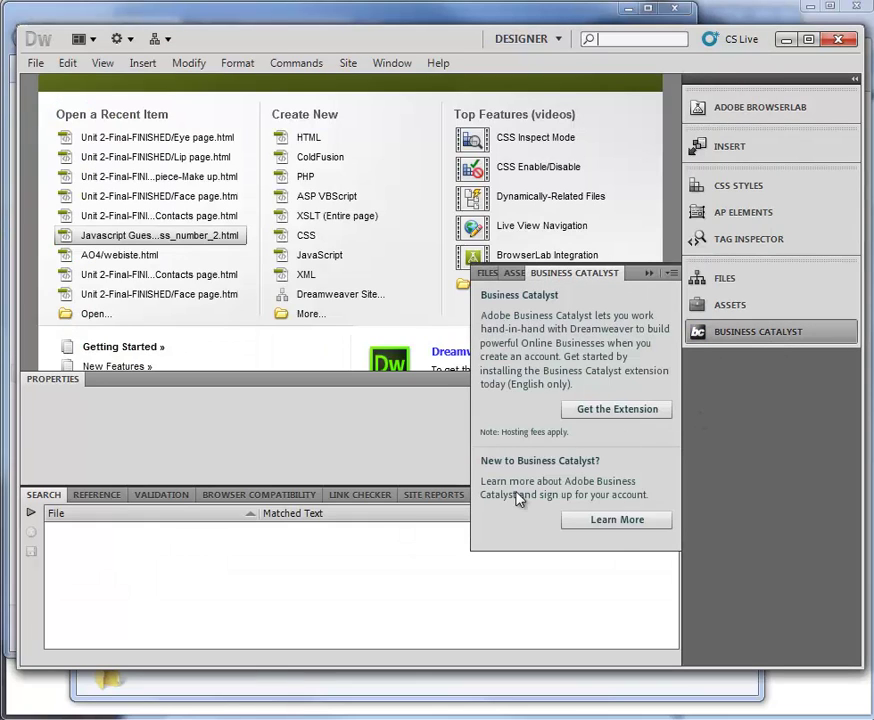
pyautogui.press('Escape')
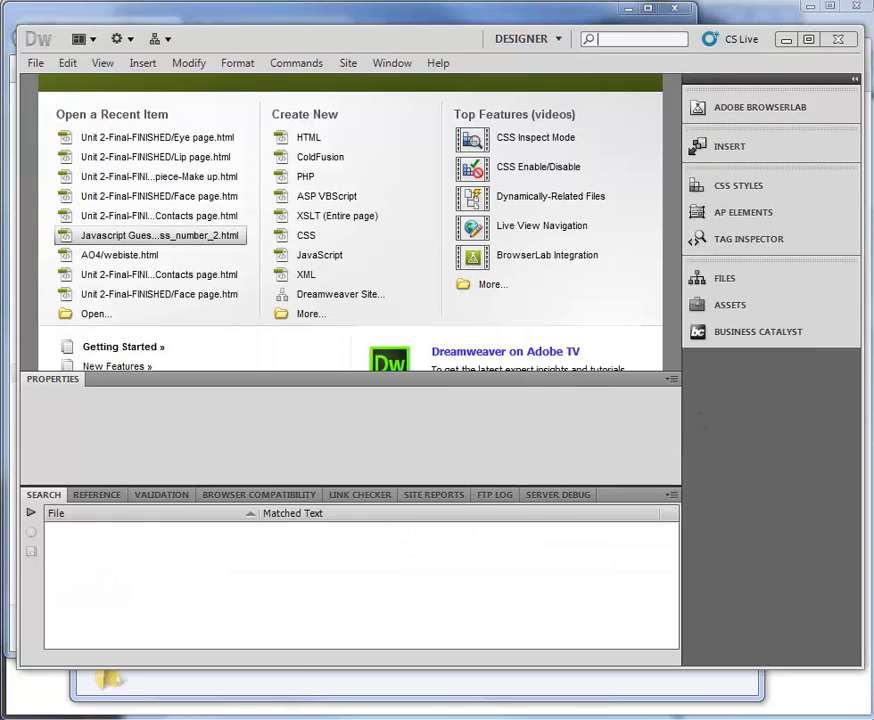
pyautogui.hotkey('alt', 'Tab')
# Move all files out of the extracted wordpress subfolder into Wordpress and delete the empty subfolder.
pyautogui.doubleClick(273, 170)
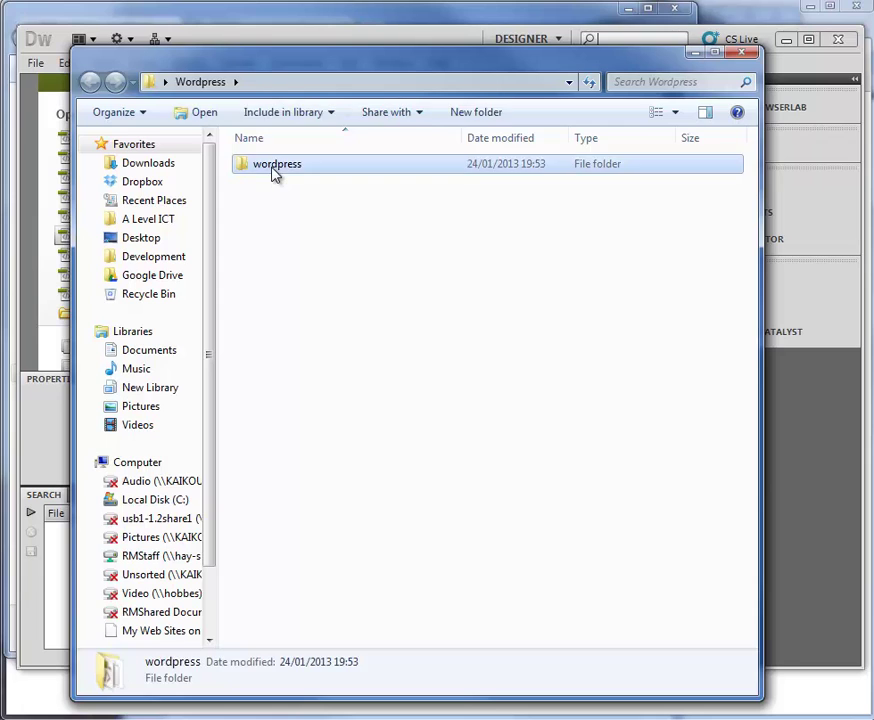
pyautogui.hotkey('ctrl', 'a')
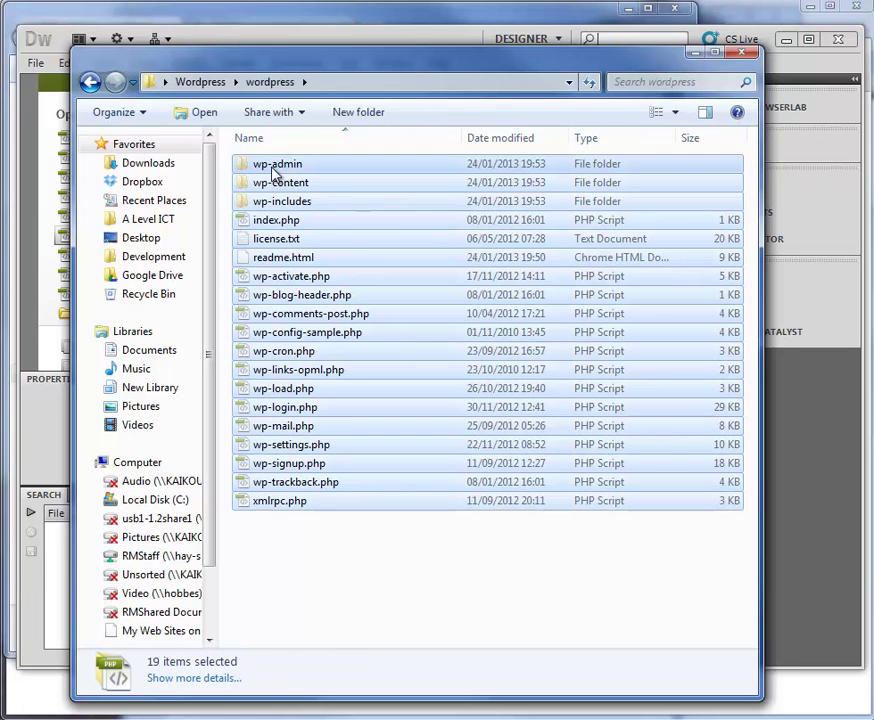
pyautogui.press('BackSpace')
pyautogui.click(324, 246)
pyautogui.hotkey('ctrl', 'v')
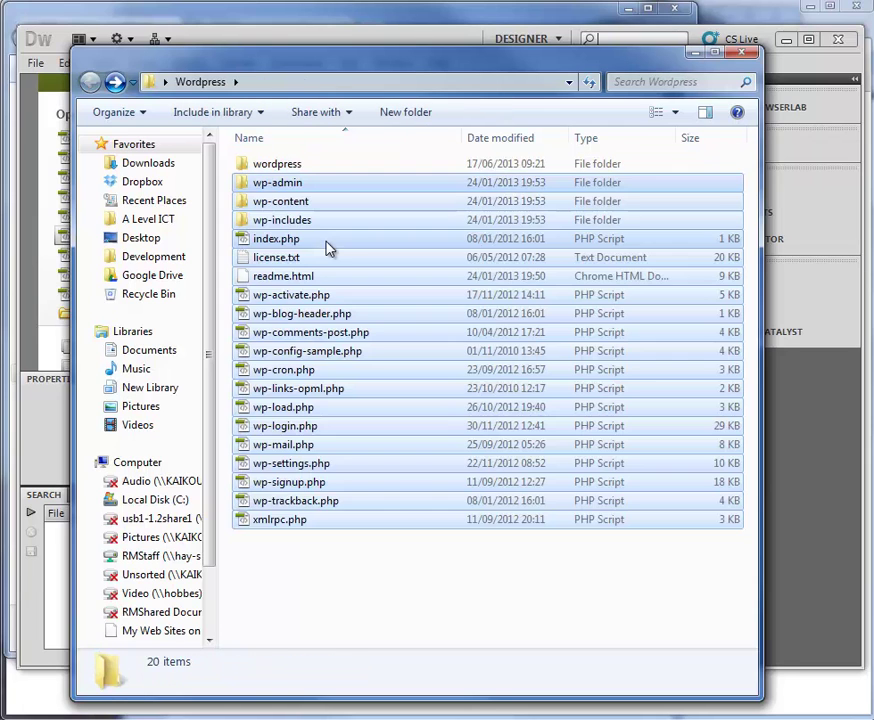
pyautogui.click(265, 167)
pyautogui.press('Delete')
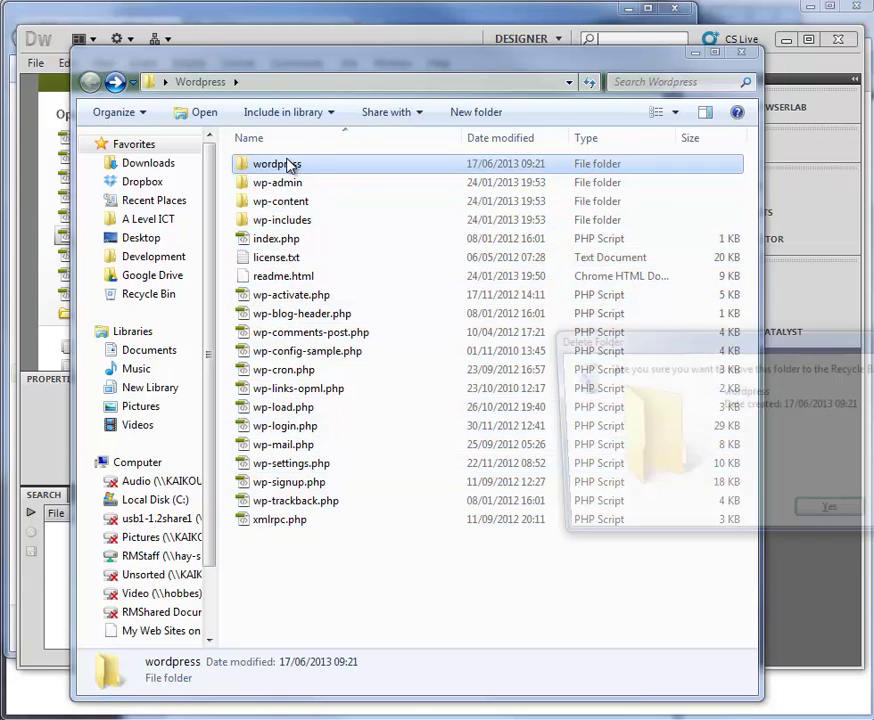
pyautogui.press('Return')
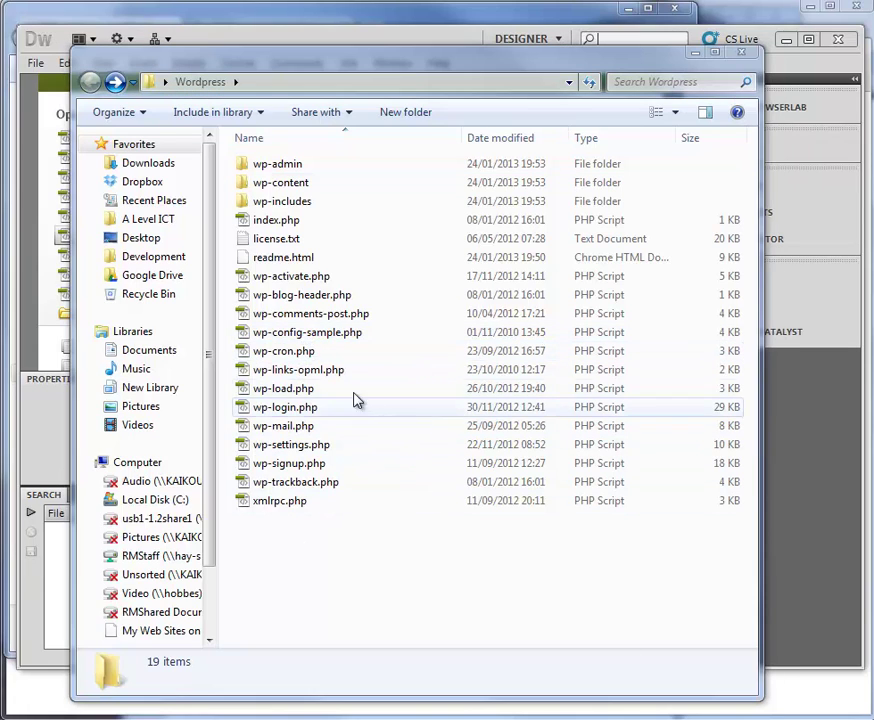
# Duplicate wp-config-sample.php and rename the copy to wp-config.php.
pyautogui.click(312, 341)
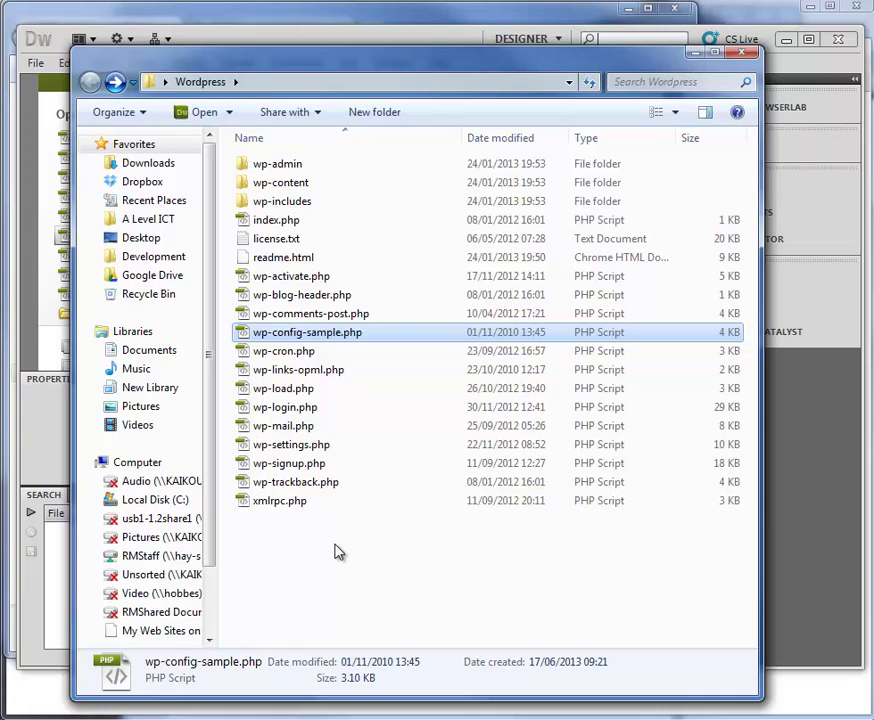
pyautogui.hotkey('ctrl', 'v')
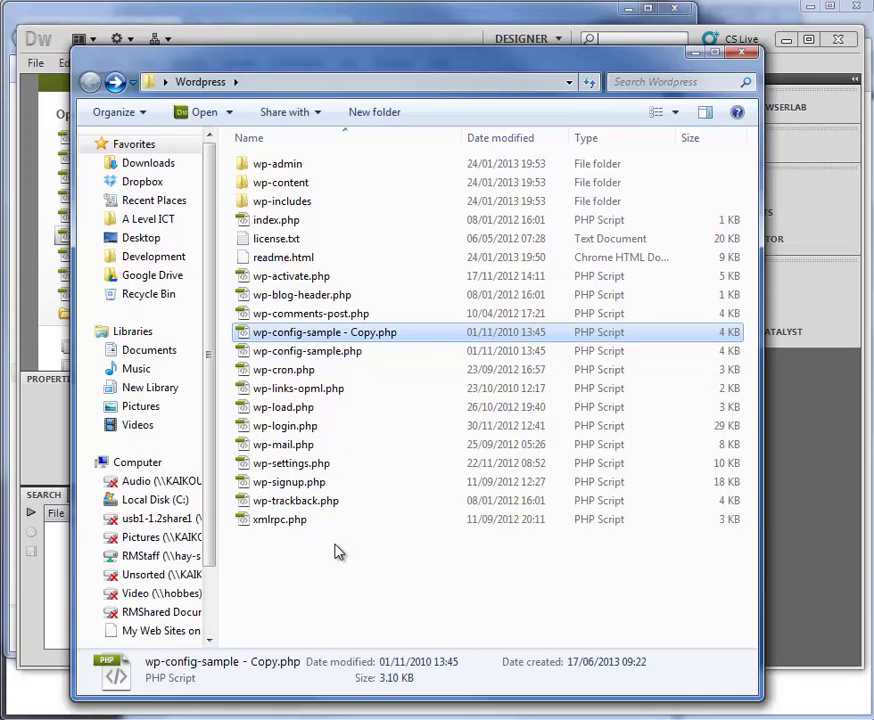
pyautogui.press('F2')
pyautogui.press('Right')
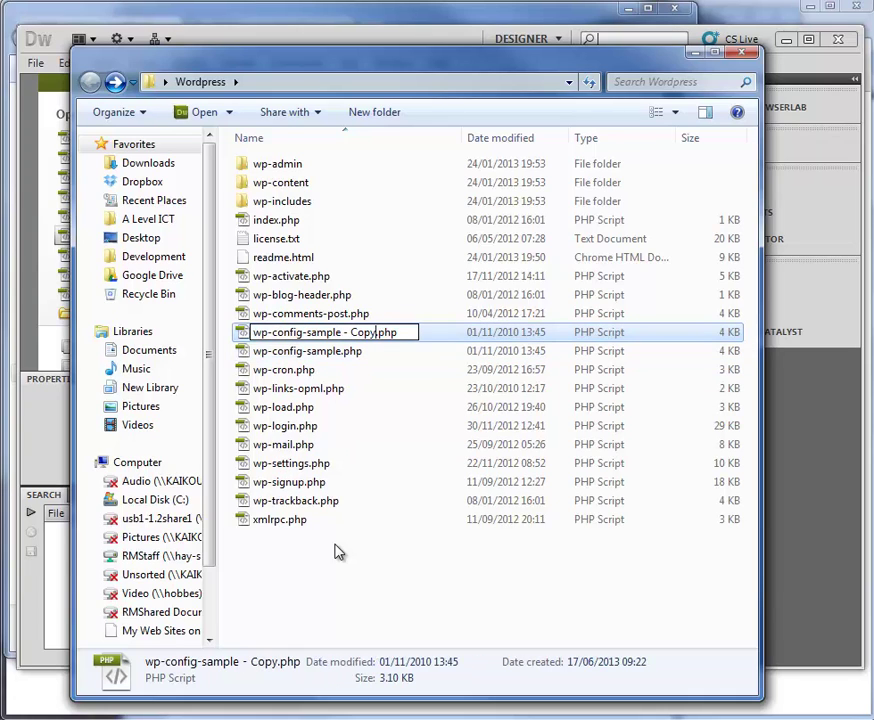
pyautogui.press('BackSpace')
pyautogui.press('BackSpace')
pyautogui.press('BackSpace')
pyautogui.press('BackSpace')
pyautogui.press('BackSpace')
pyautogui.press('BackSpace')
pyautogui.press('BackSpace')
pyautogui.press('BackSpace')
pyautogui.press('BackSpace')
pyautogui.press('BackSpace')
pyautogui.press('BackSpace')
pyautogui.press('BackSpace')
pyautogui.press('BackSpace')
pyautogui.press('BackSpace')
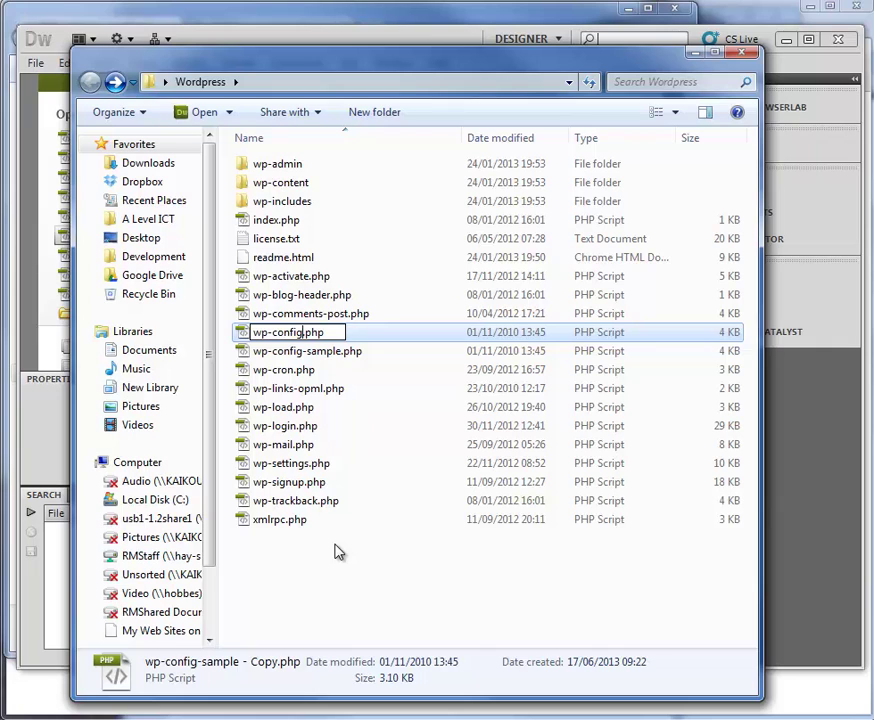
pyautogui.press('Return')
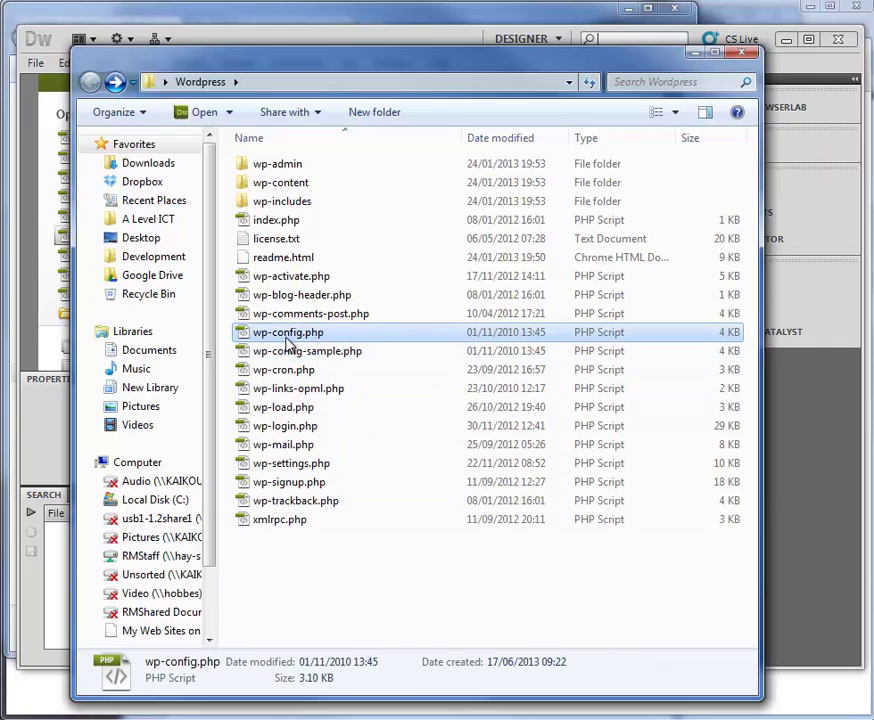
# Open wp-config.php in Notepad++ from its Open with menu.
pyautogui.rightClick(288, 340)
pyautogui.moveTo(496, 449)
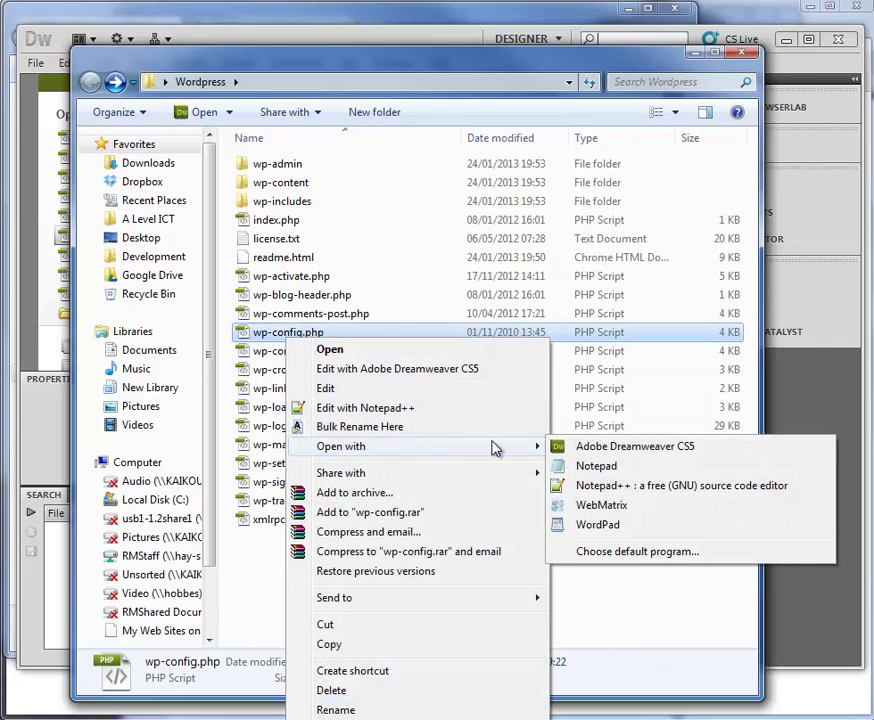
pyautogui.click(600, 486)
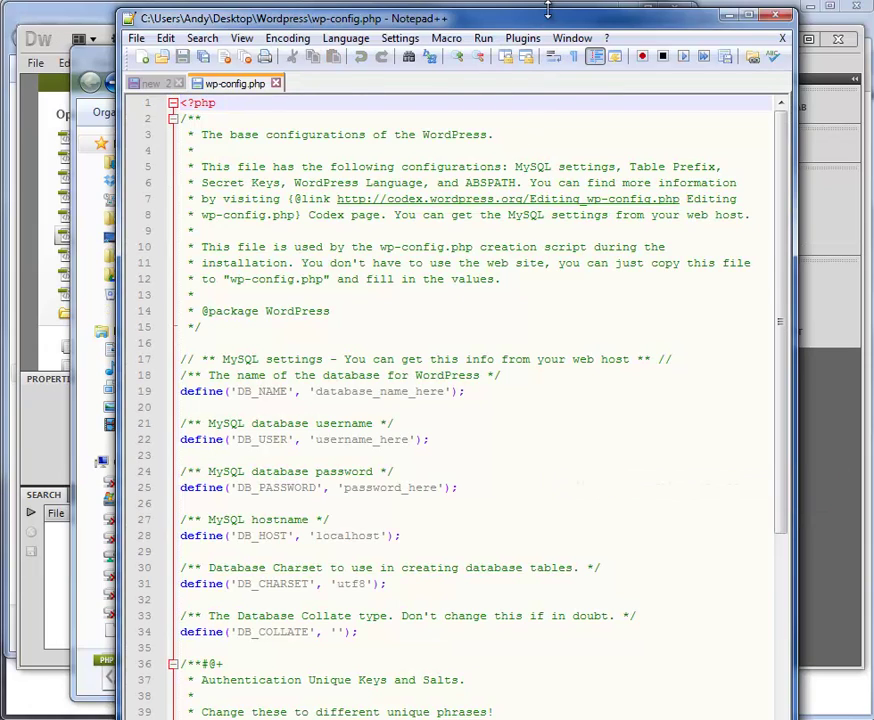
pyautogui.moveTo(547, 10); pyautogui.dragTo(513, 40)
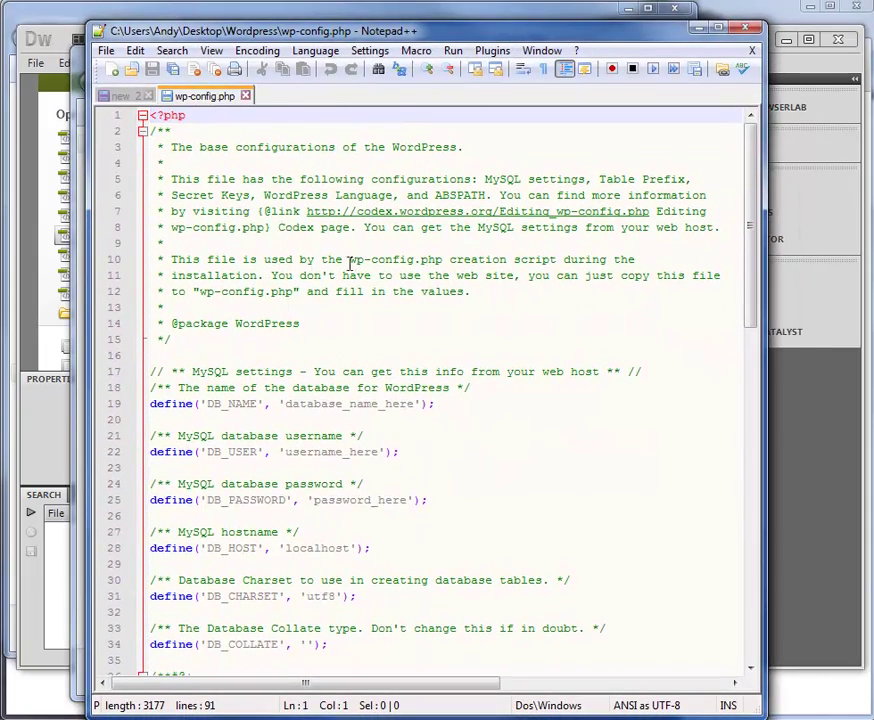
# Review the DB_NAME, DB_USER, DB_PASSWORD and DB_HOST placeholders, then show the 'new 2' notes.
pyautogui.click(334, 289)
pyautogui.scroll(-1, 334, 289)
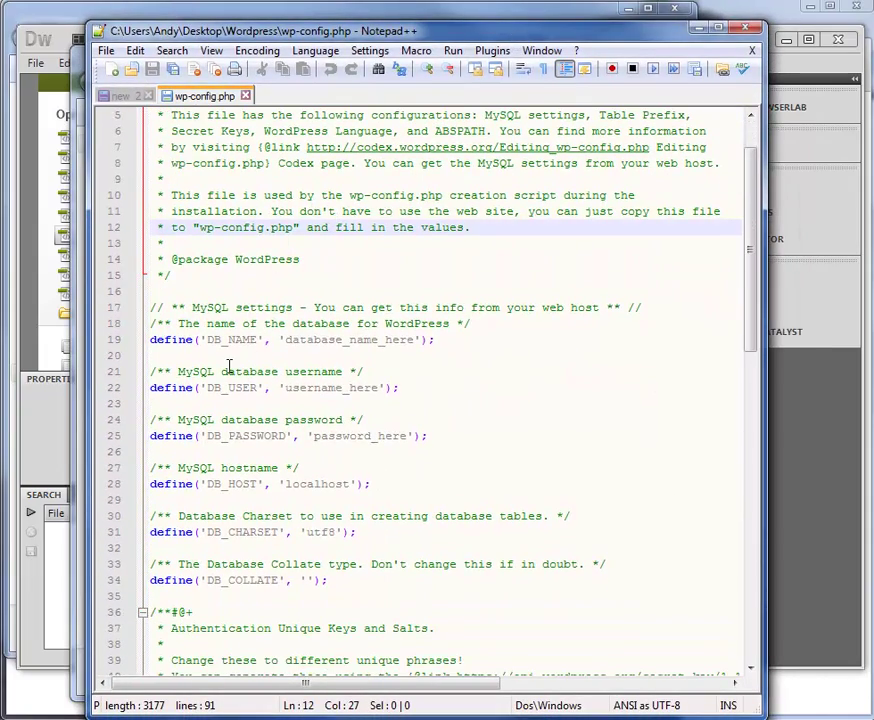
pyautogui.click(227, 339)
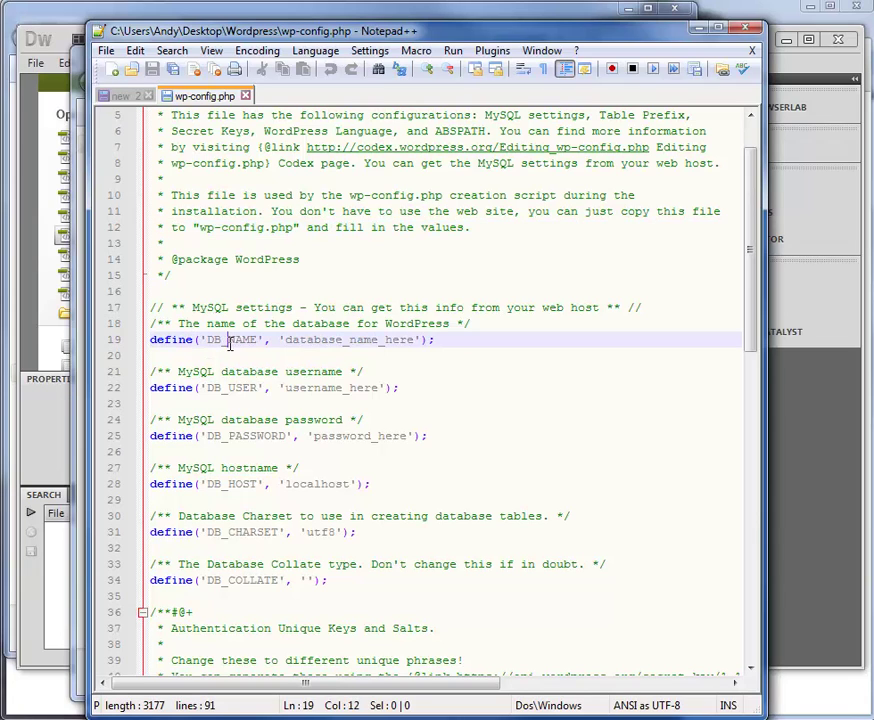
pyautogui.click(234, 388)
pyautogui.click(245, 441)
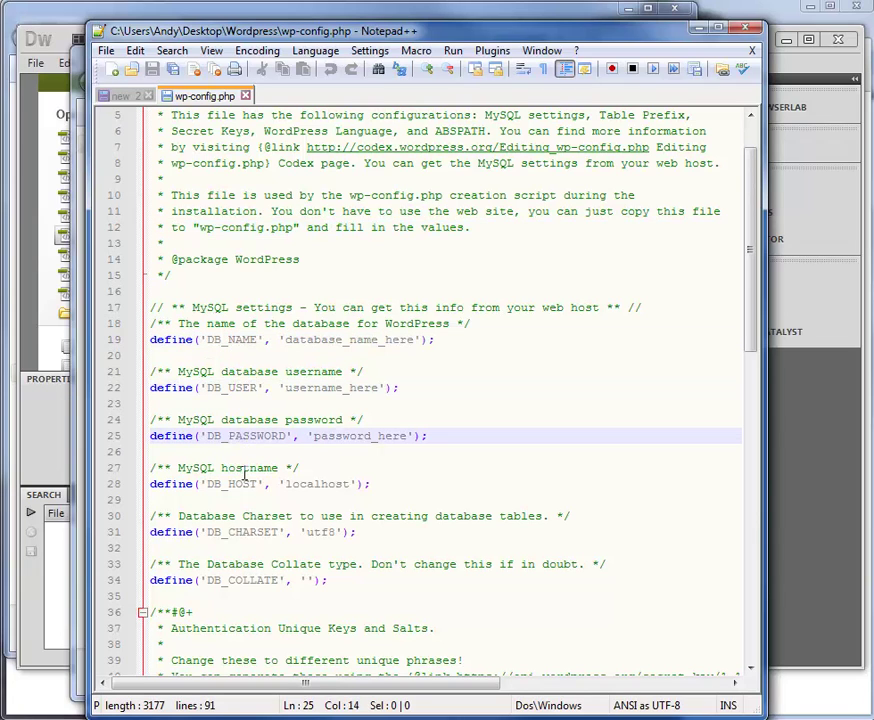
pyautogui.click(235, 485)
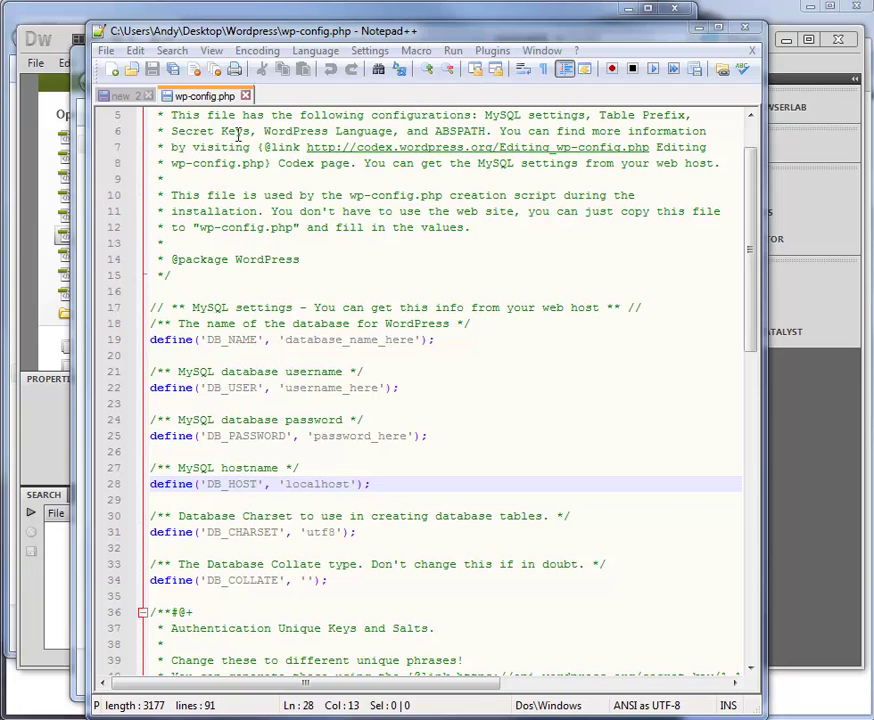
pyautogui.click(122, 96)
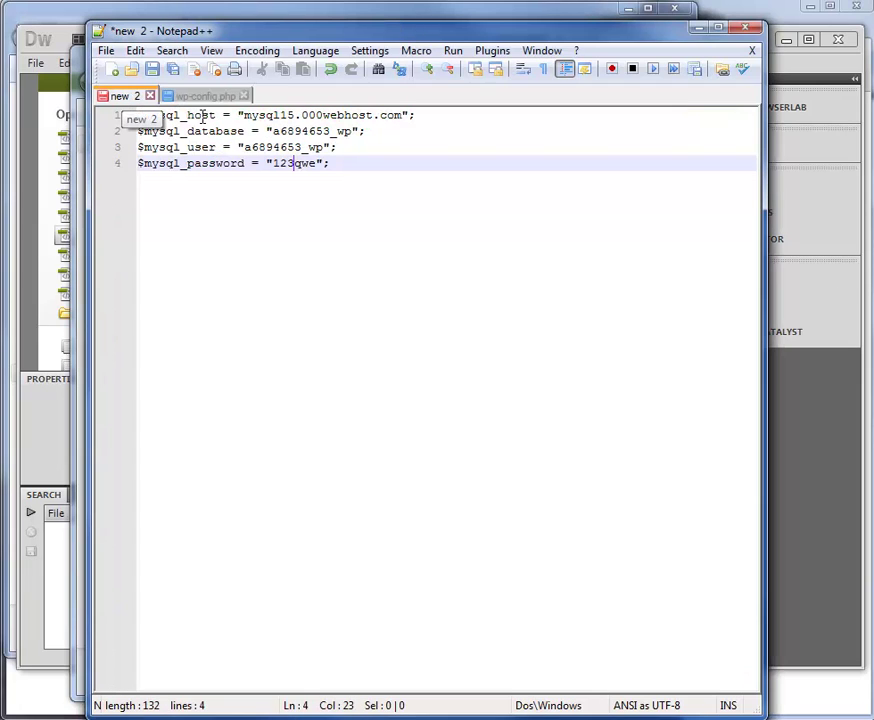
# Copy the MySQL hostname from the notes and paste it over database_name_here.
pyautogui.moveTo(244, 115); pyautogui.dragTo(388, 117)
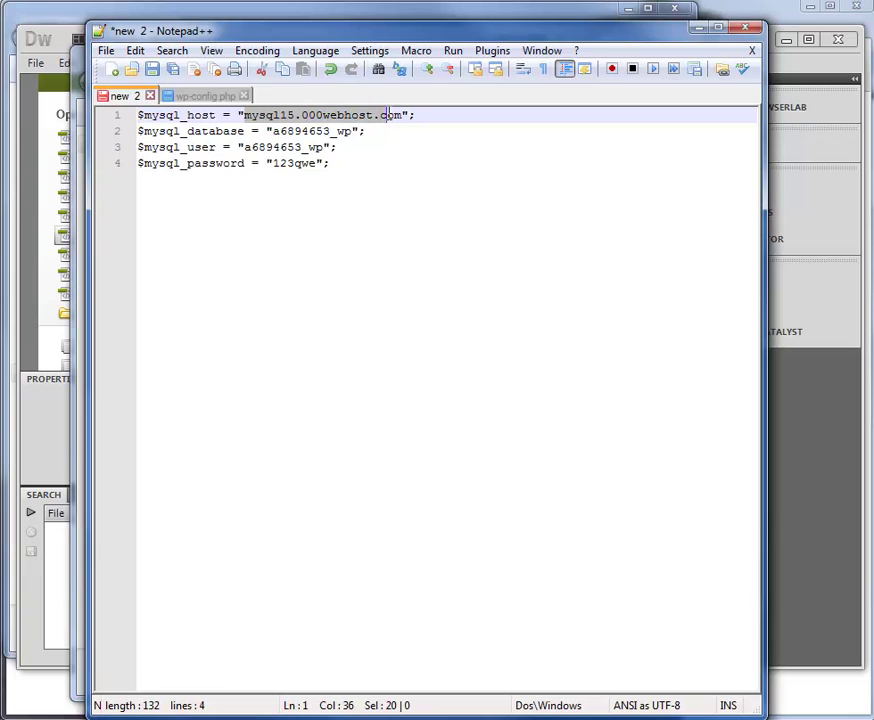
pyautogui.hotkey('shift', 'Right')
pyautogui.hotkey('shift', 'Right')
pyautogui.hotkey('ctrl', 'c')
pyautogui.click(218, 96)
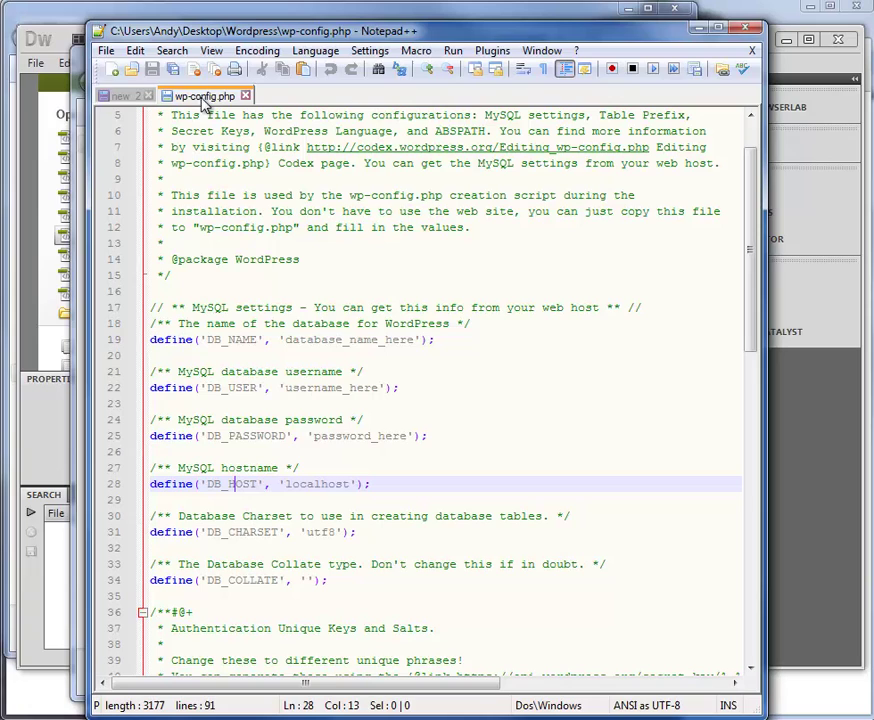
pyautogui.click(285, 340)
pyautogui.hotkey('shift', 'Down')
pyautogui.keyDown('shift'); pyautogui.click(417, 340); pyautogui.keyUp('shift')
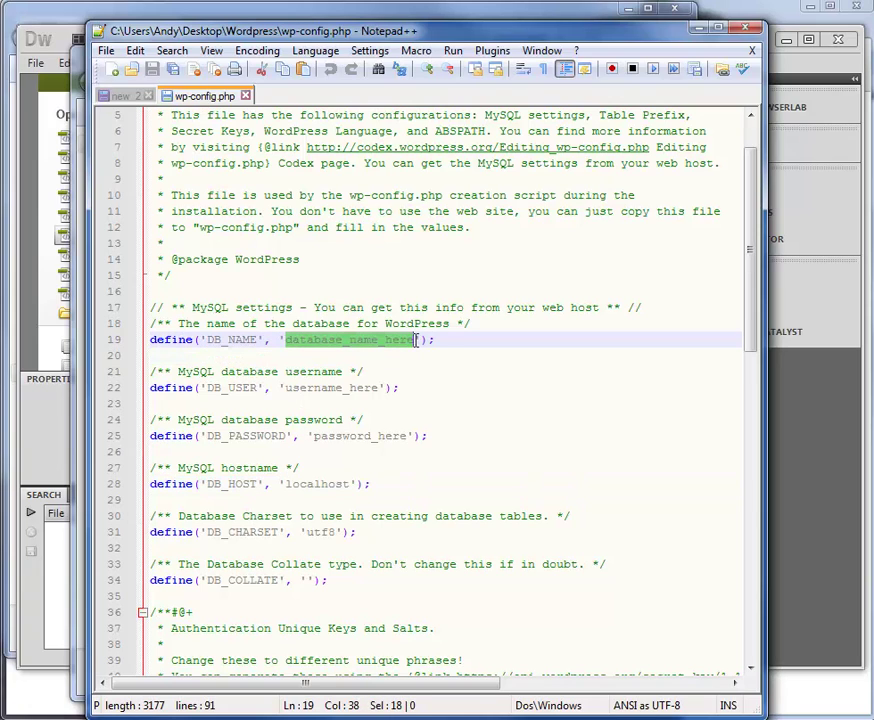
pyautogui.hotkey('ctrl', 'v')
pyautogui.click(286, 341)
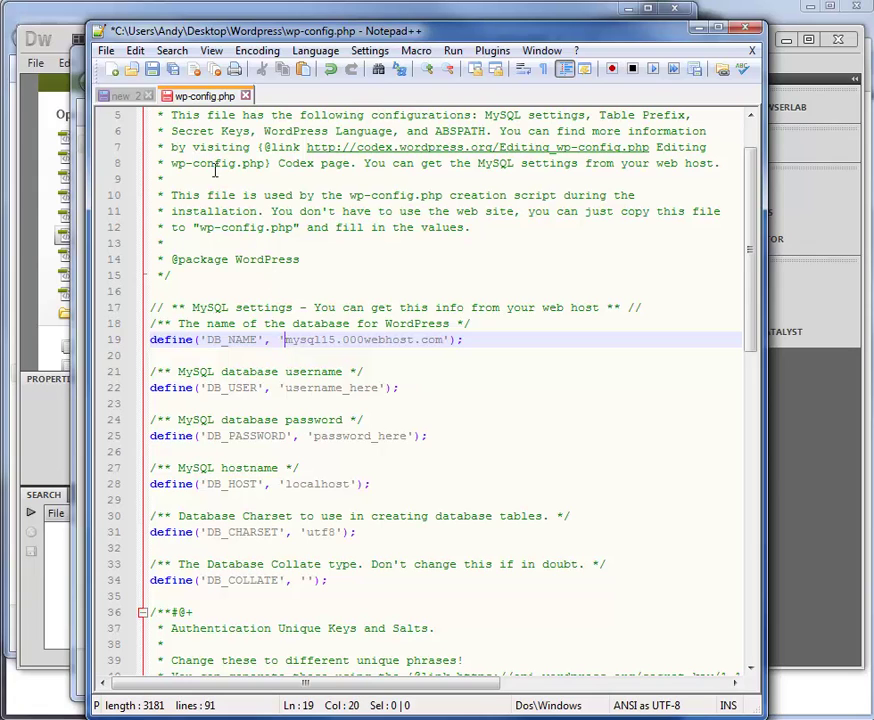
# Paste the database name from the notes as both the DB_NAME and DB_USER values.
pyautogui.click(122, 96)
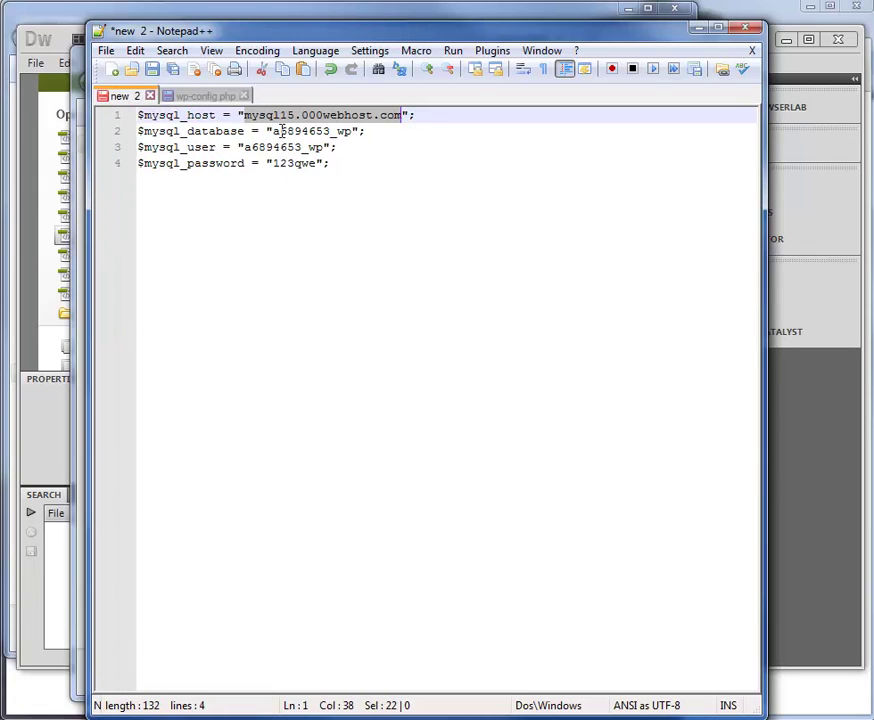
pyautogui.moveTo(273, 131); pyautogui.dragTo(352, 131)
pyautogui.hotkey('ctrl', 'c')
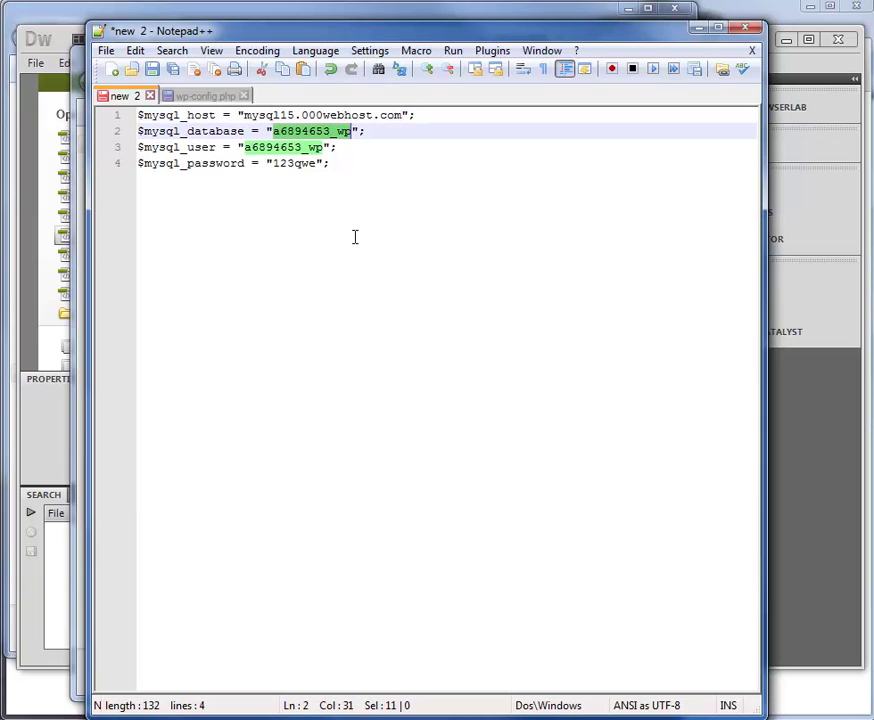
pyautogui.click(200, 96)
pyautogui.moveTo(313, 436); pyautogui.dragTo(410, 436)
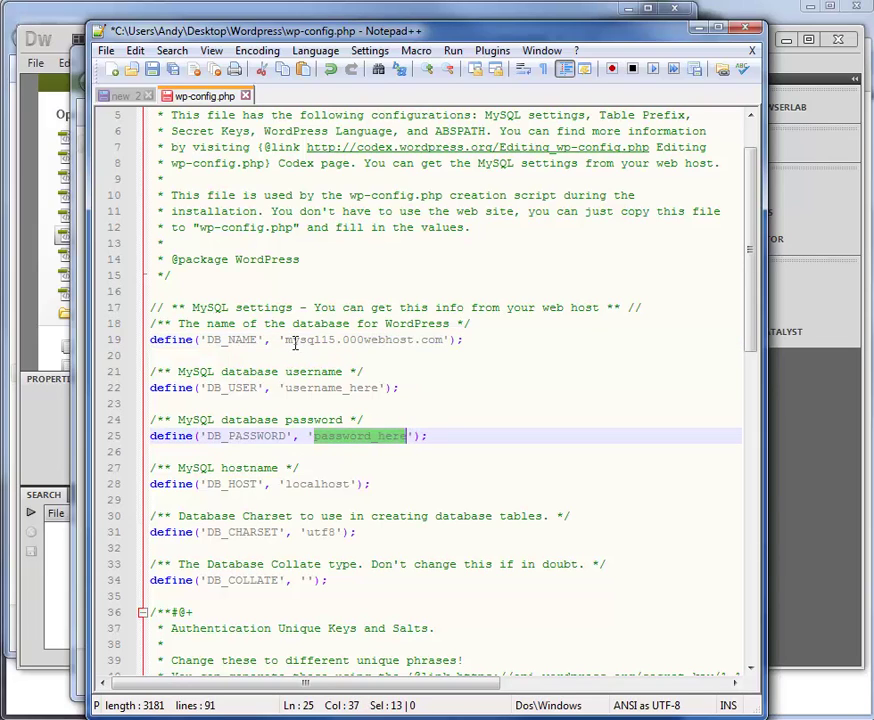
pyautogui.moveTo(287, 343); pyautogui.dragTo(440, 345)
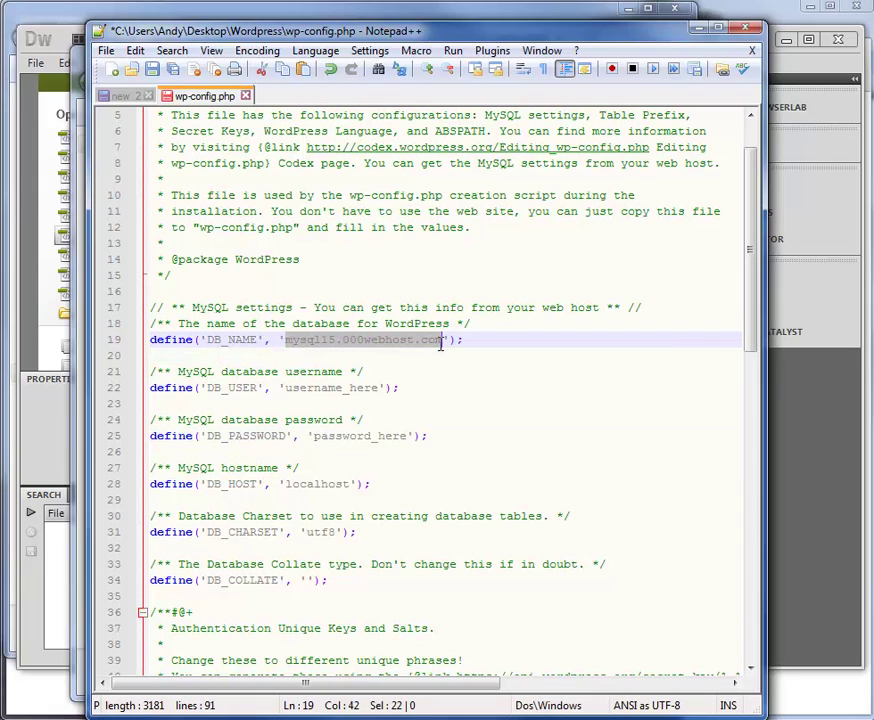
pyautogui.hotkey('ctrl', 'v')
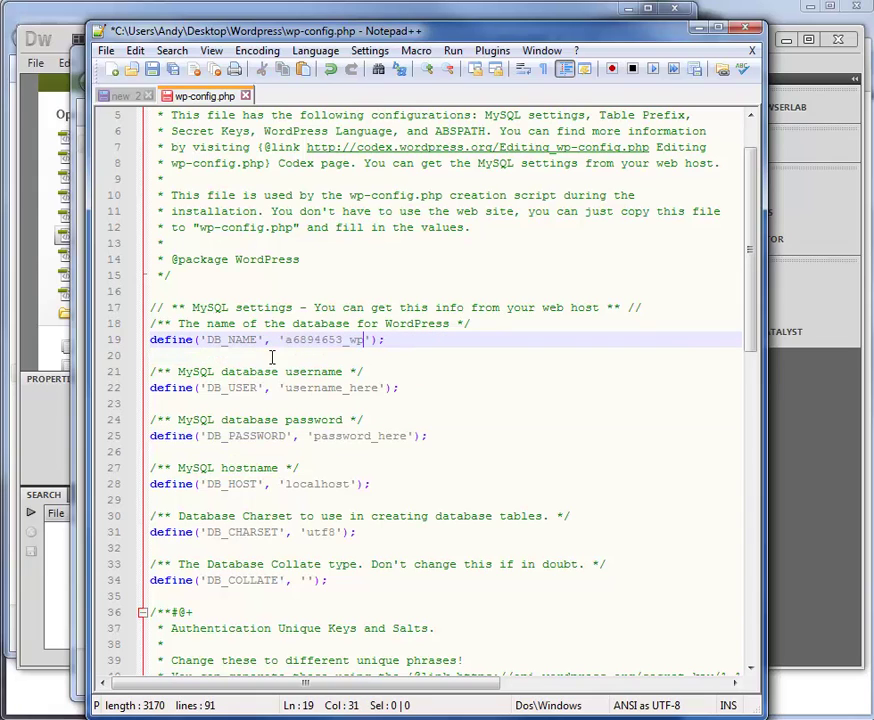
pyautogui.moveTo(284, 387); pyautogui.dragTo(379, 386)
pyautogui.hotkey('ctrl', 'v')
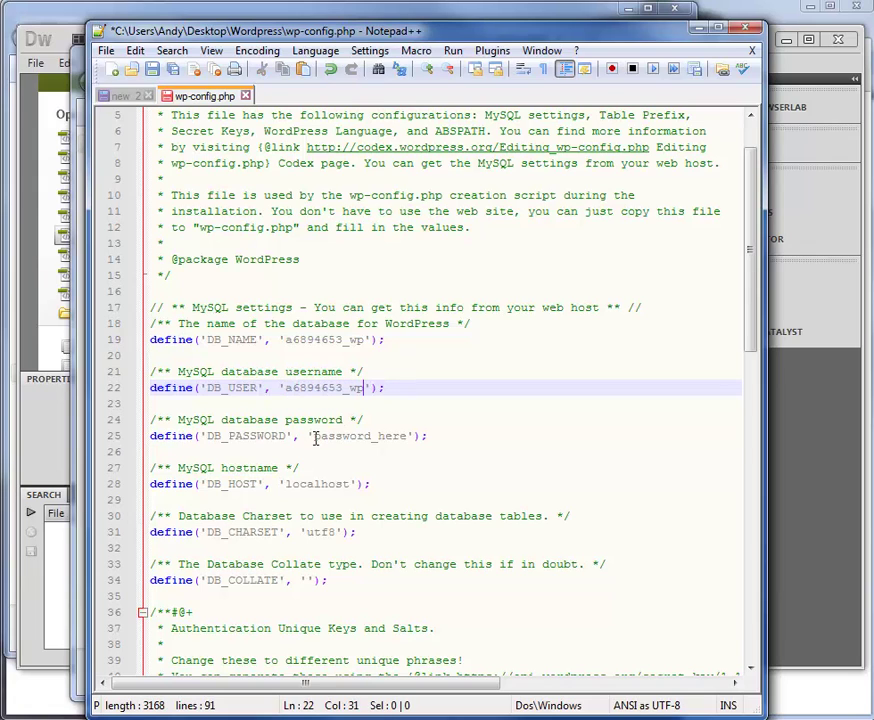
pyautogui.moveTo(313, 436); pyautogui.dragTo(408, 437)
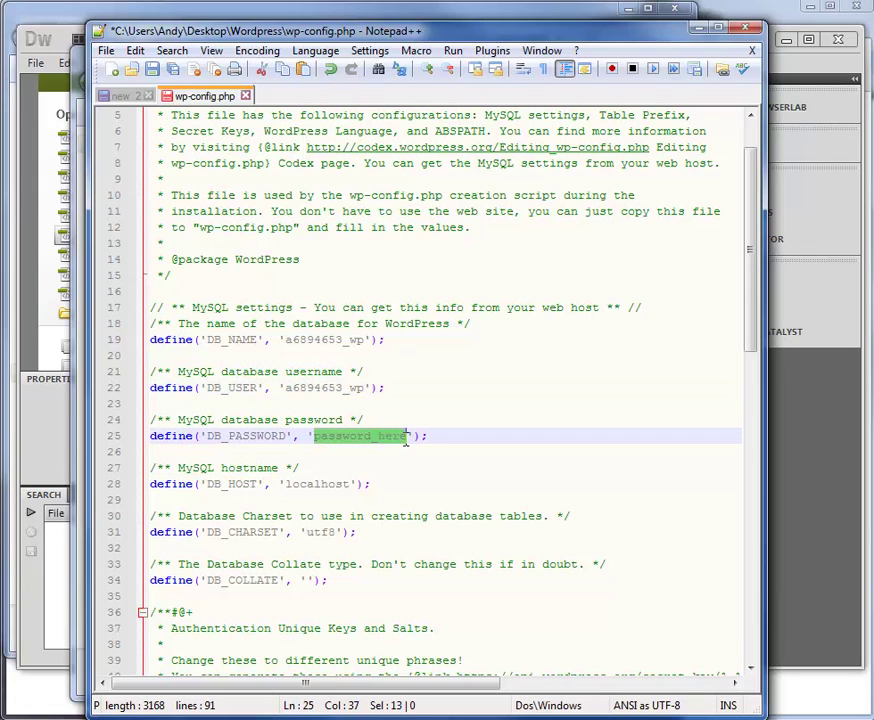
pyautogui.click(118, 95)
# Paste the database password from the notes over password_here for DB_PASSWORD.
pyautogui.moveTo(272, 163); pyautogui.dragTo(316, 163)
pyautogui.hotkey('ctrl', 'c')
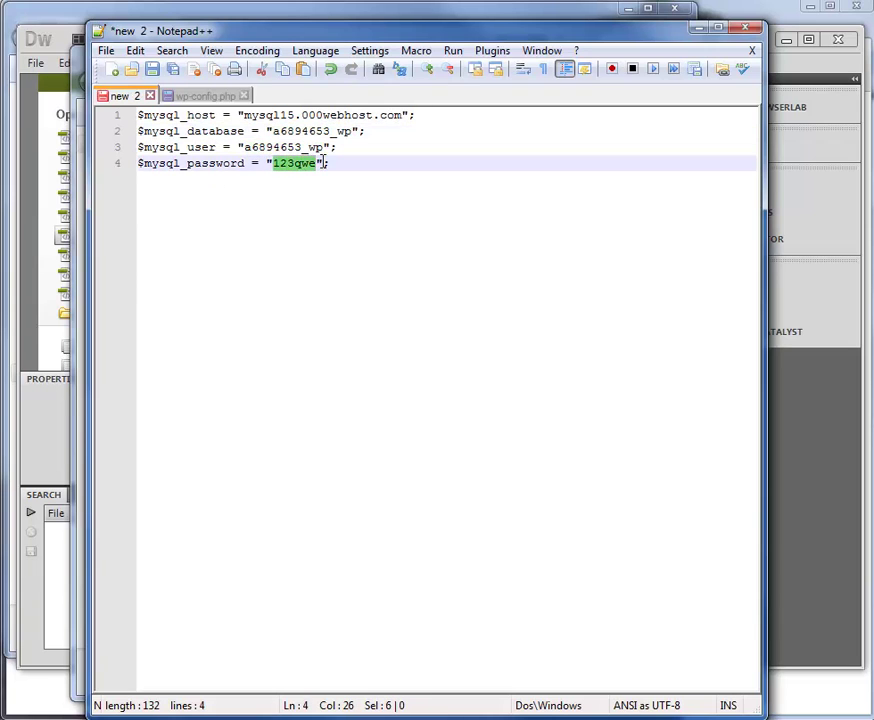
pyautogui.click(205, 96)
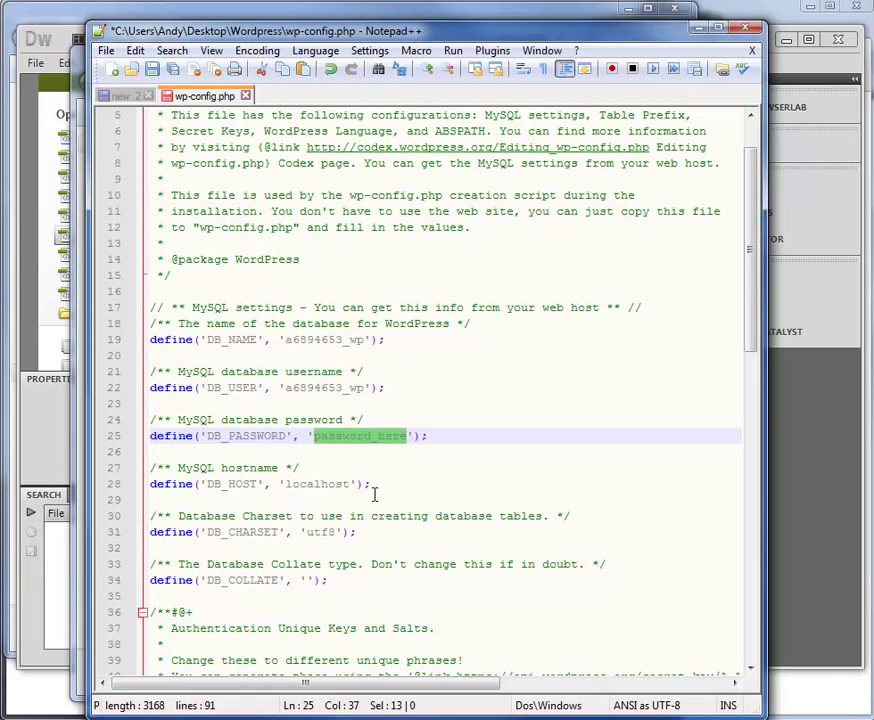
pyautogui.hotkey('ctrl', 'v')
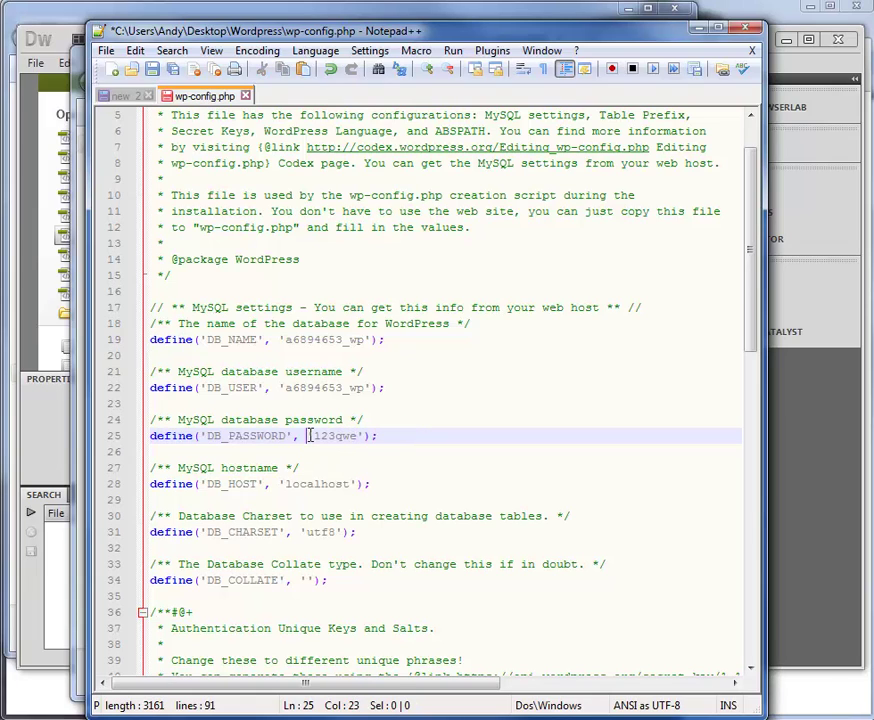
pyautogui.moveTo(310, 436); pyautogui.dragTo(312, 436)
pyautogui.click(352, 435)
pyautogui.press('Right')
pyautogui.hotkey('shift', 'Right')
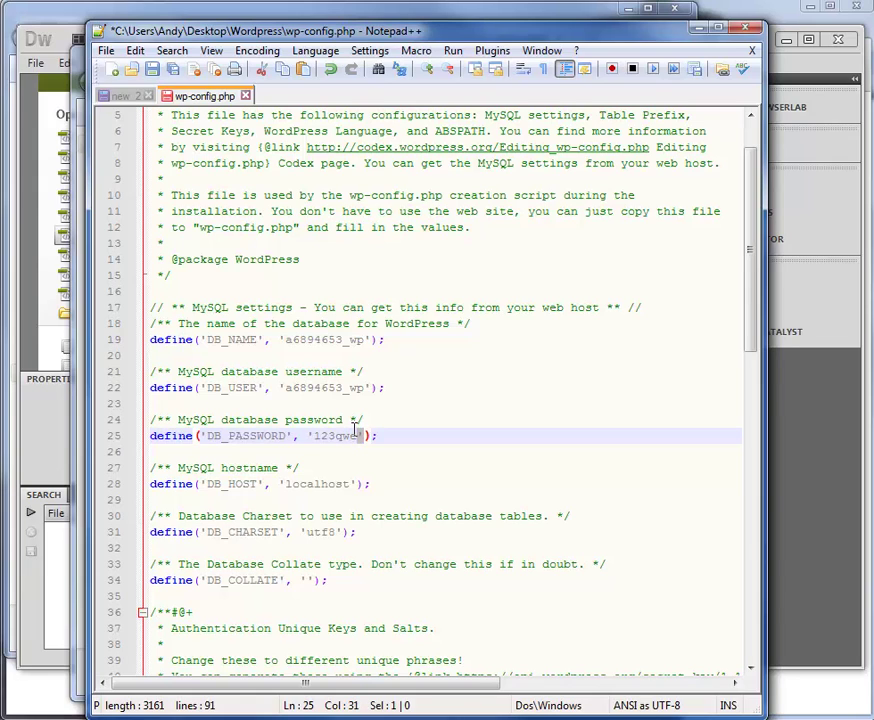
pyautogui.click(354, 432)
pyautogui.click(299, 497)
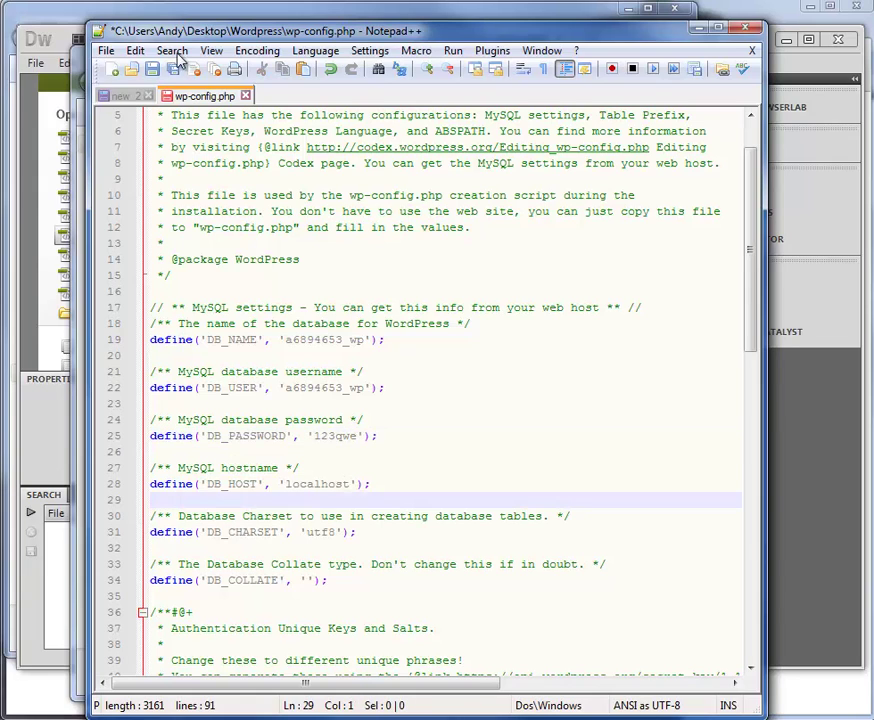
# Replace localhost with mysql15.000webhost.com for DB_HOST, save wp-config.php and close Notepad++.
pyautogui.click(121, 94)
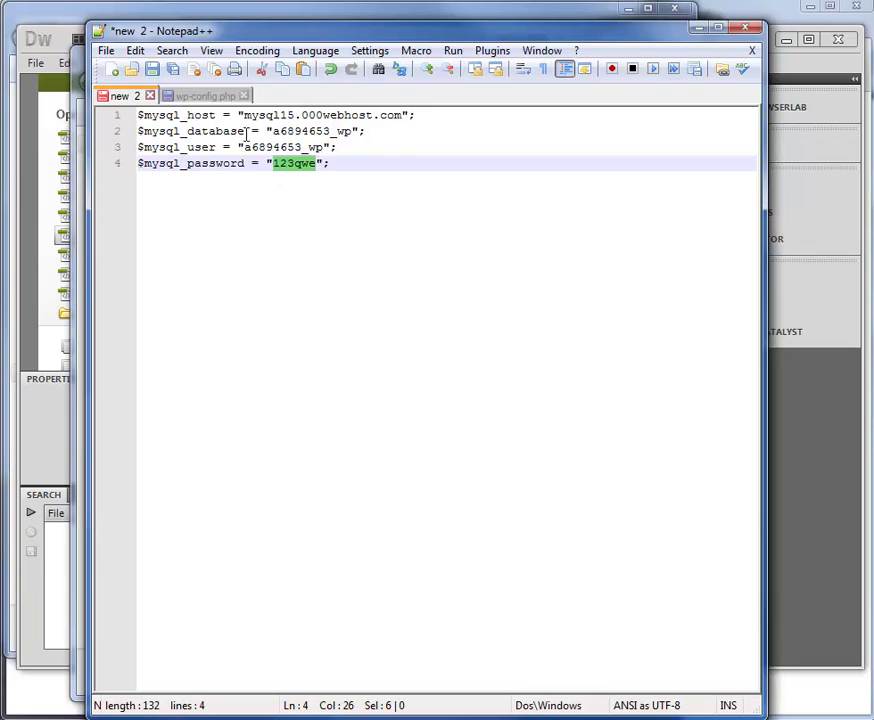
pyautogui.moveTo(243, 120); pyautogui.dragTo(404, 117)
pyautogui.hotkey('ctrl', 'c')
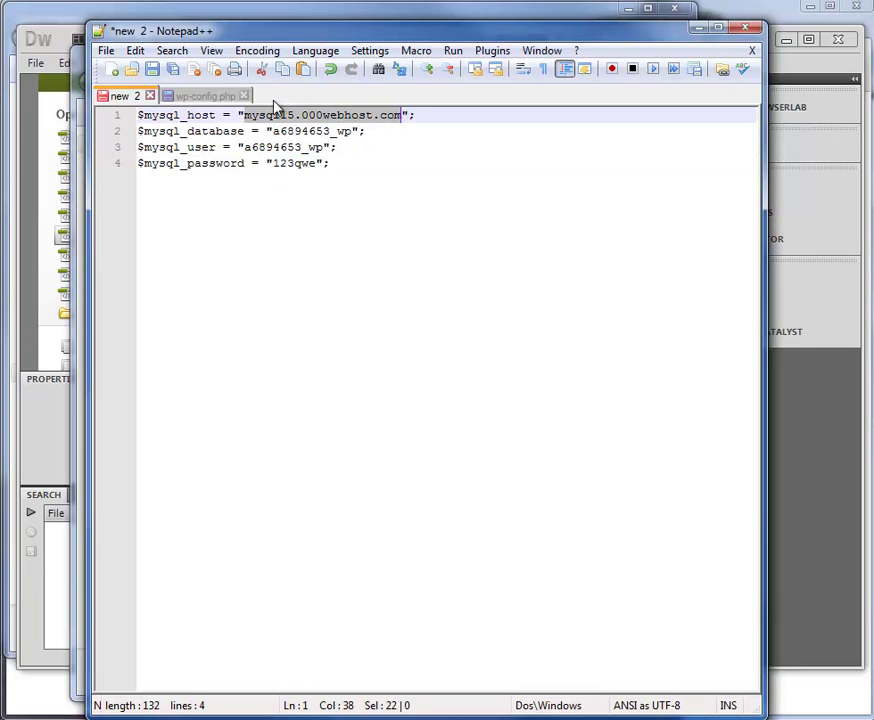
pyautogui.click(203, 94)
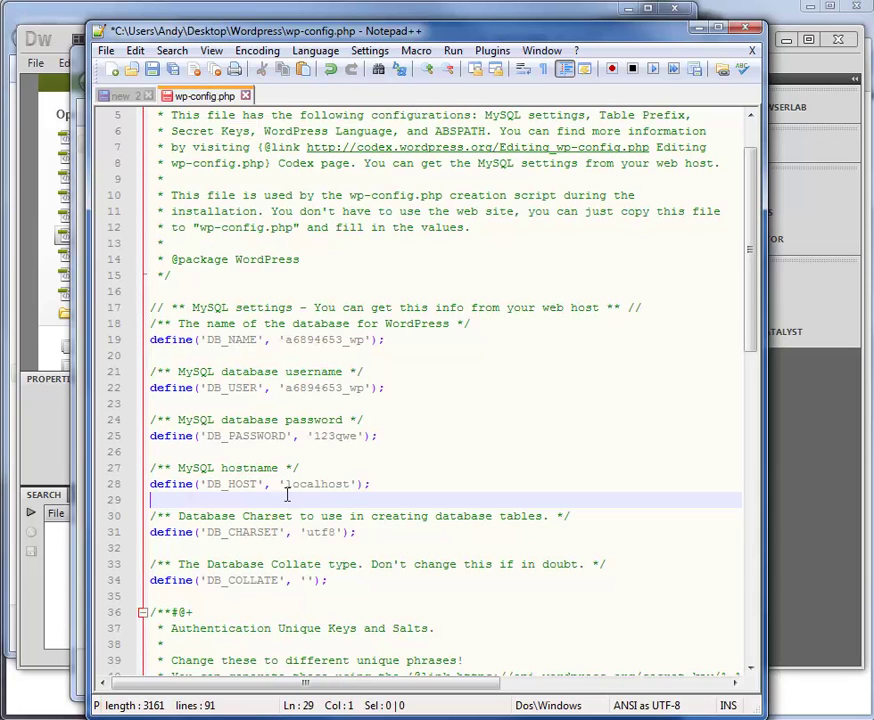
pyautogui.moveTo(285, 487); pyautogui.dragTo(352, 484)
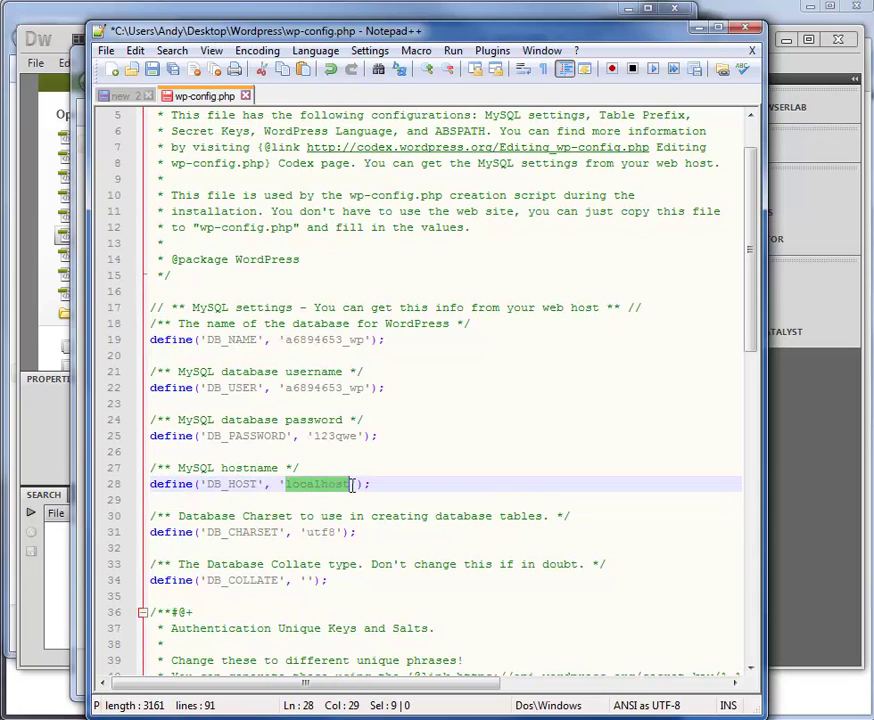
pyautogui.hotkey('ctrl', 'v')
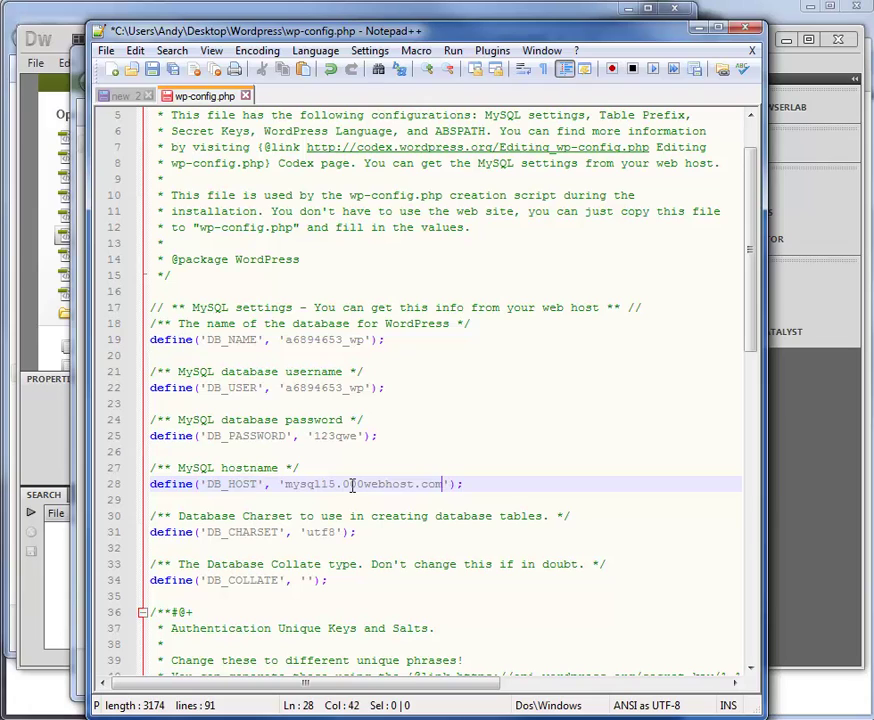
pyautogui.hotkey('ctrl', 's')
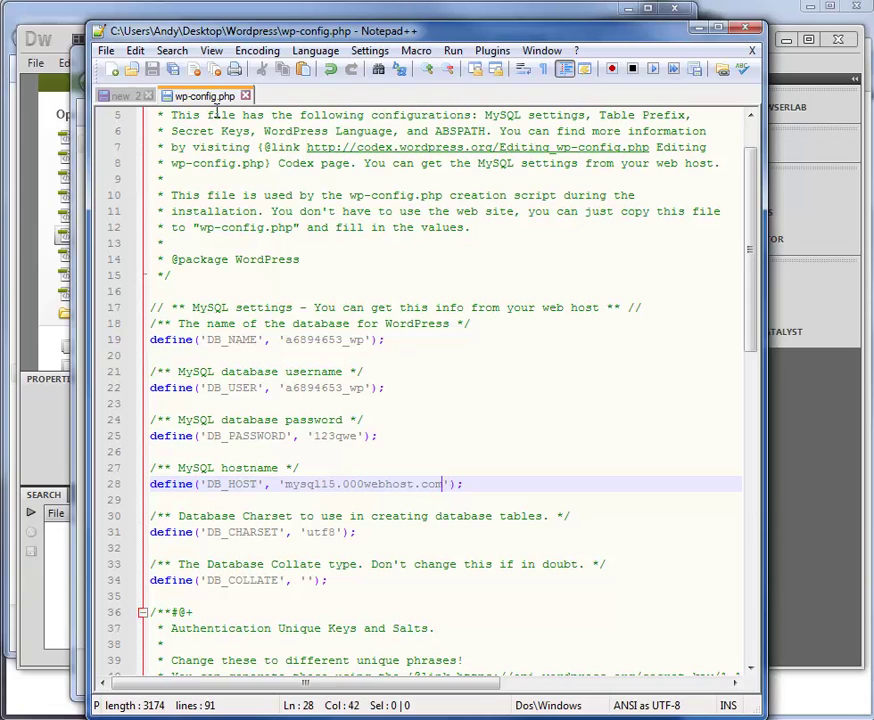
pyautogui.click(700, 27)
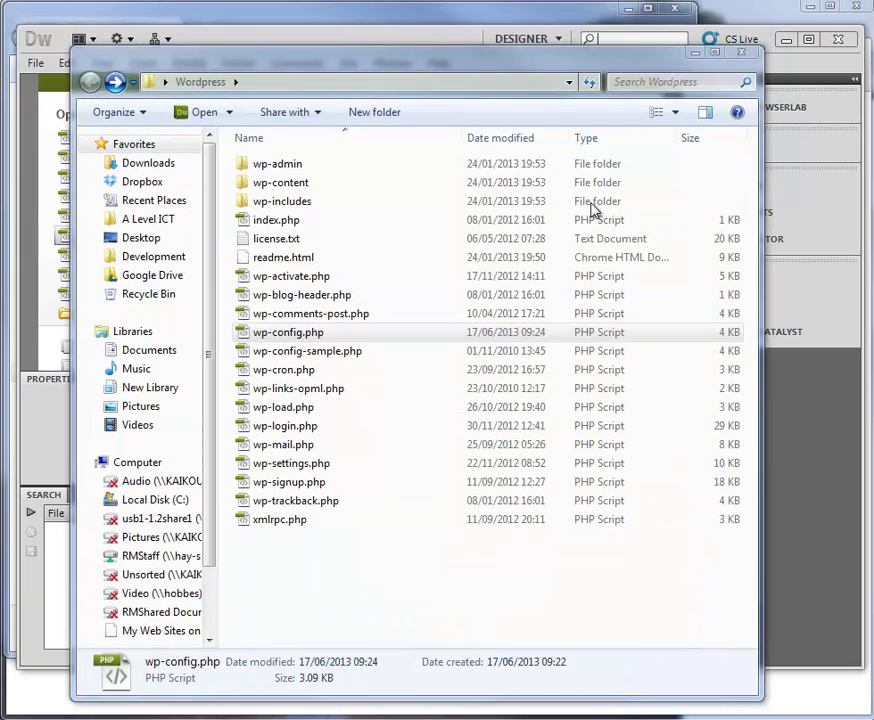
# Close the Wordpress folder window, show the Wordpress 000host site files and Put the site root.
pyautogui.click(748, 51)
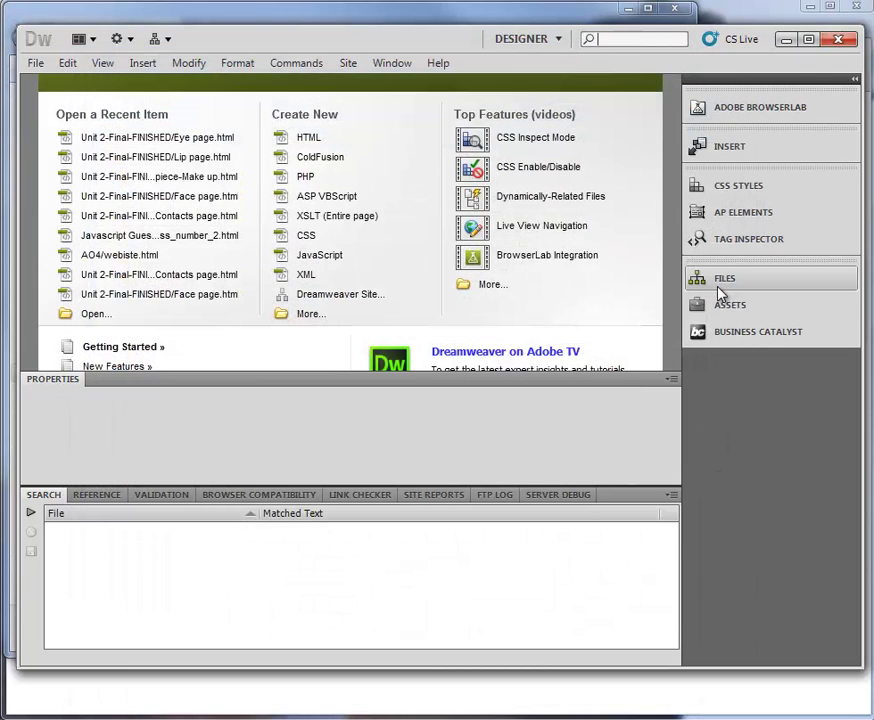
pyautogui.click(720, 283)
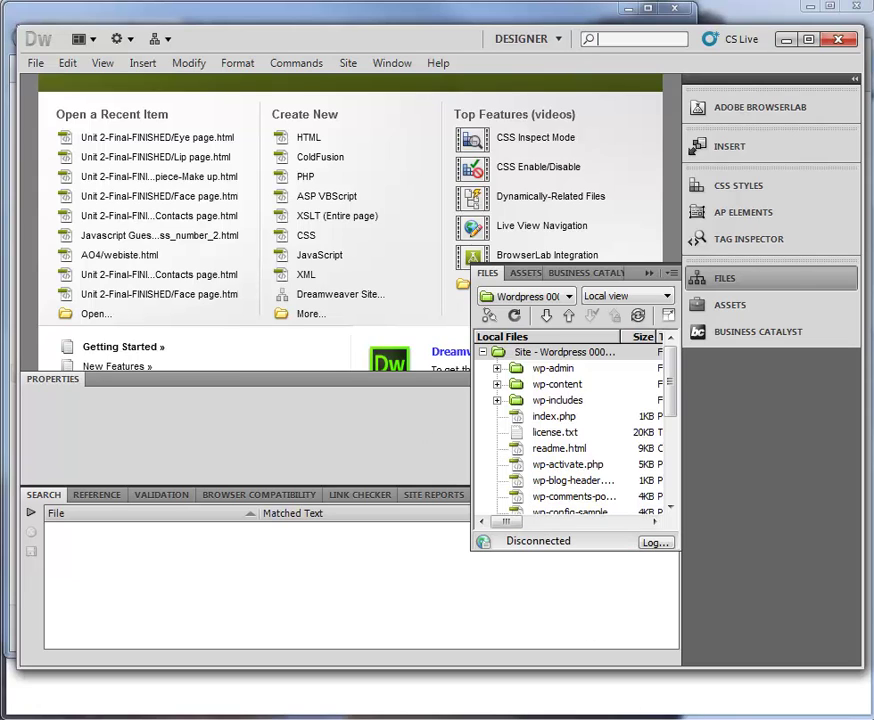
pyautogui.click(670, 330)
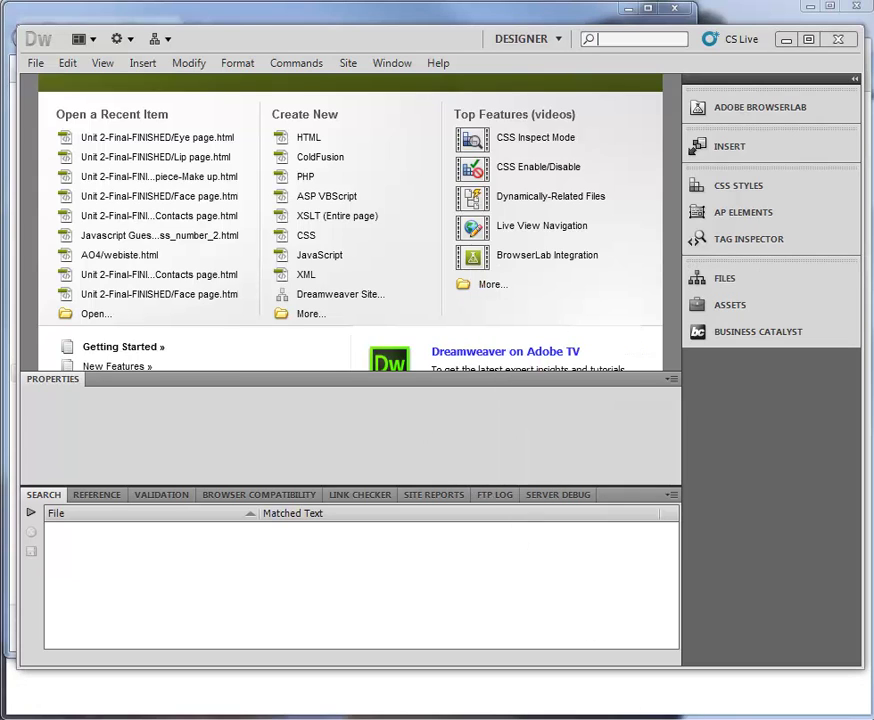
pyautogui.click(750, 282)
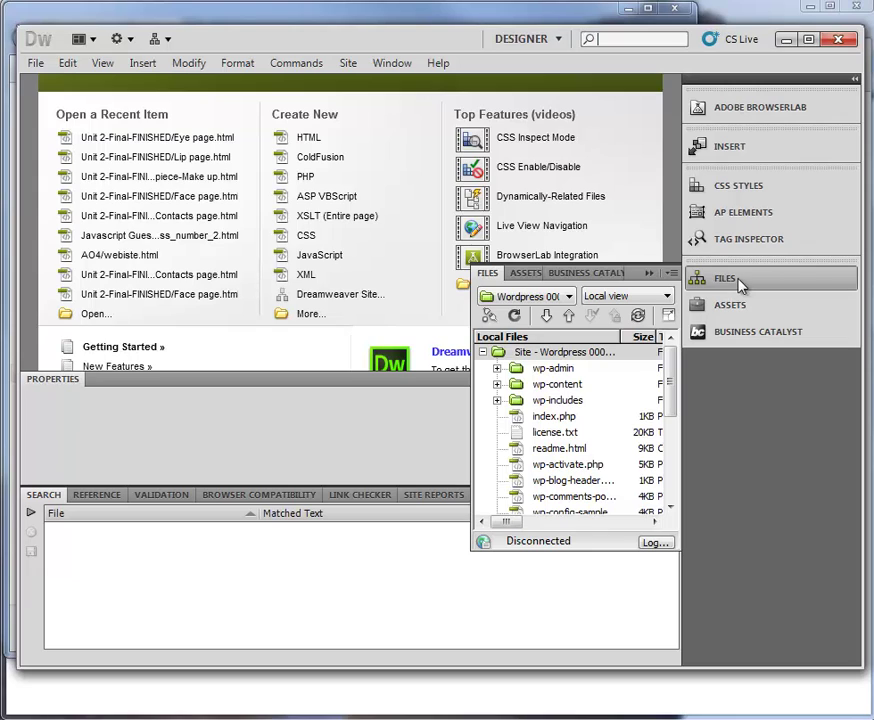
pyautogui.click(566, 316)
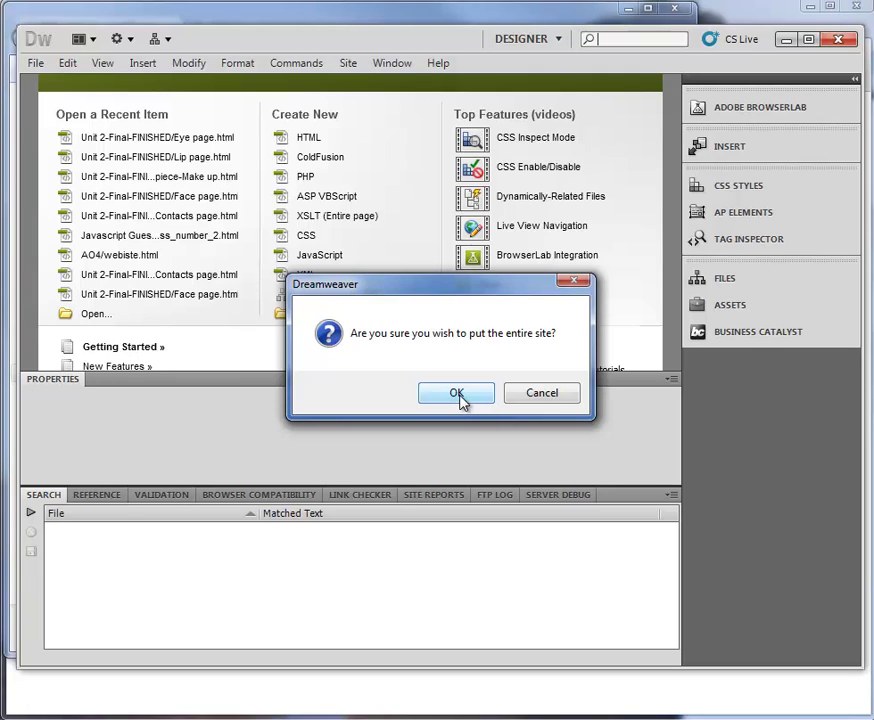
# Confirm putting the entire site, reopen the site files panel, and bring up the browser's FTP details page.
pyautogui.click(458, 395)
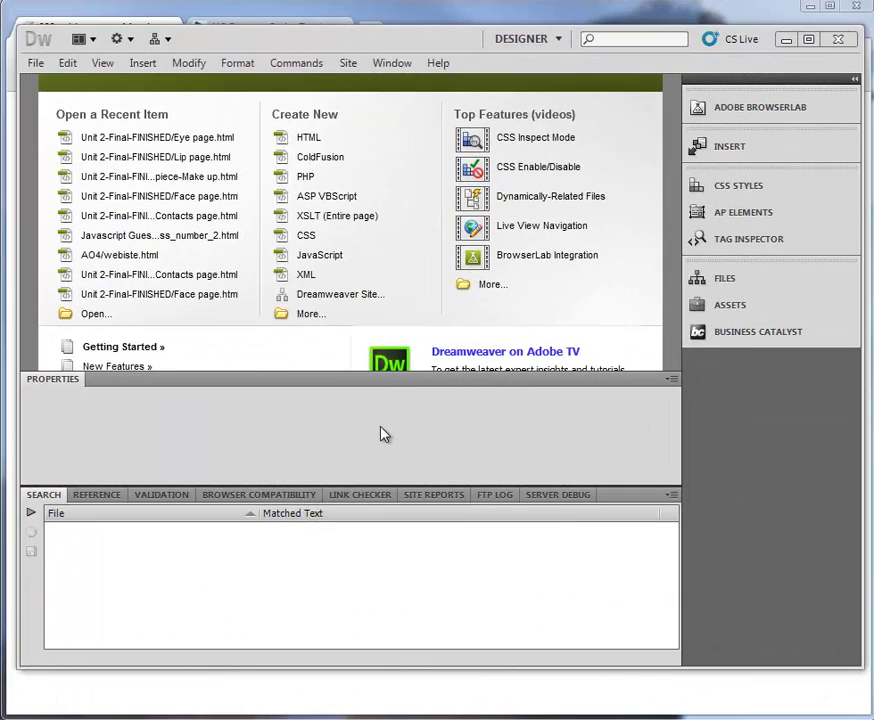
pyautogui.click(690, 278)
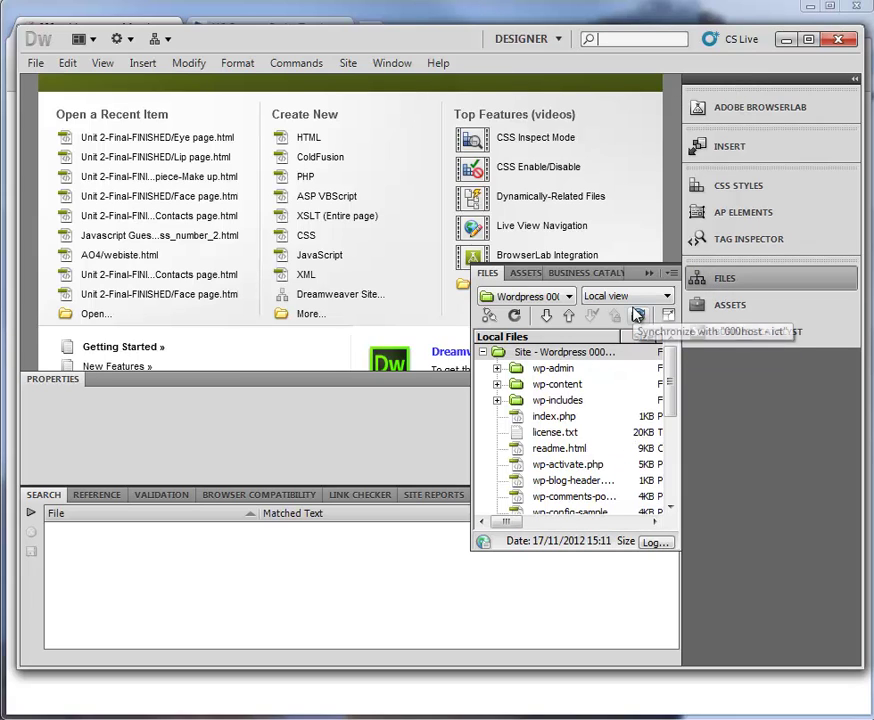
pyautogui.click(720, 22)
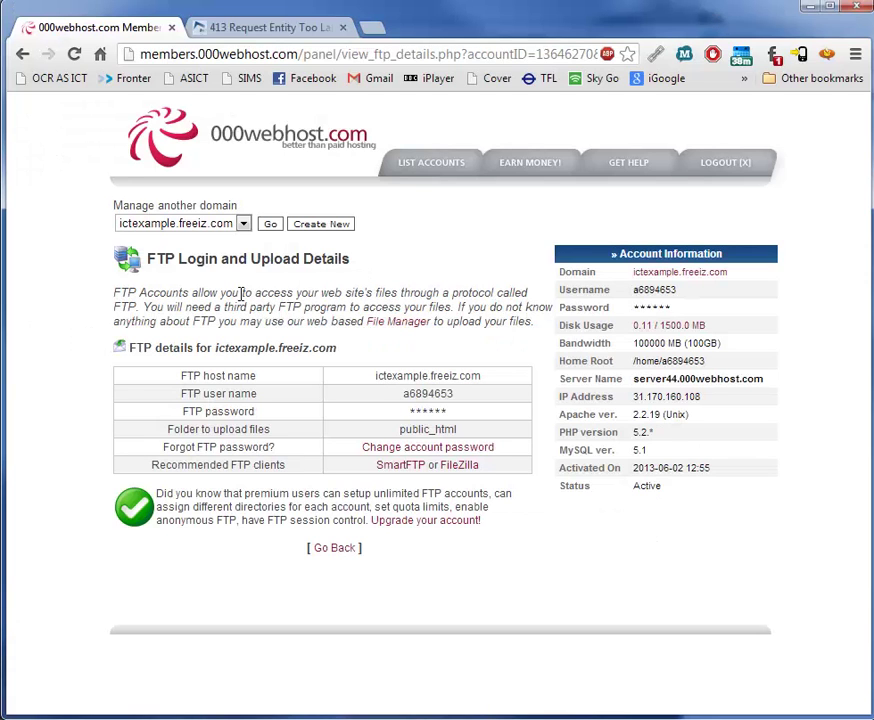
# Return to the hosting control panel, open File Manager and log in with the FTP password.
pyautogui.click(329, 554)
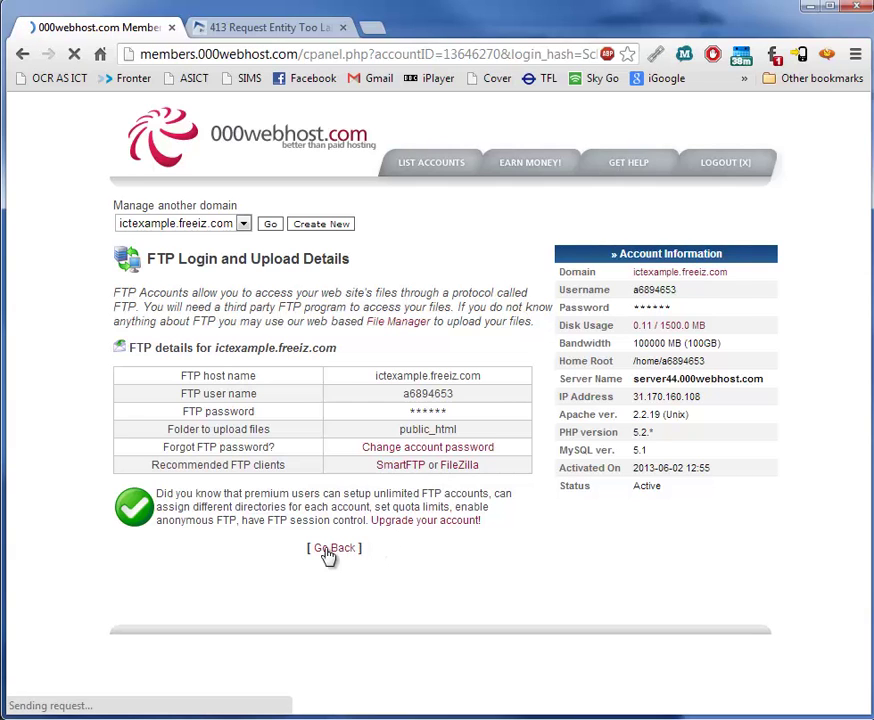
pyautogui.scroll(-5, 348, 415)
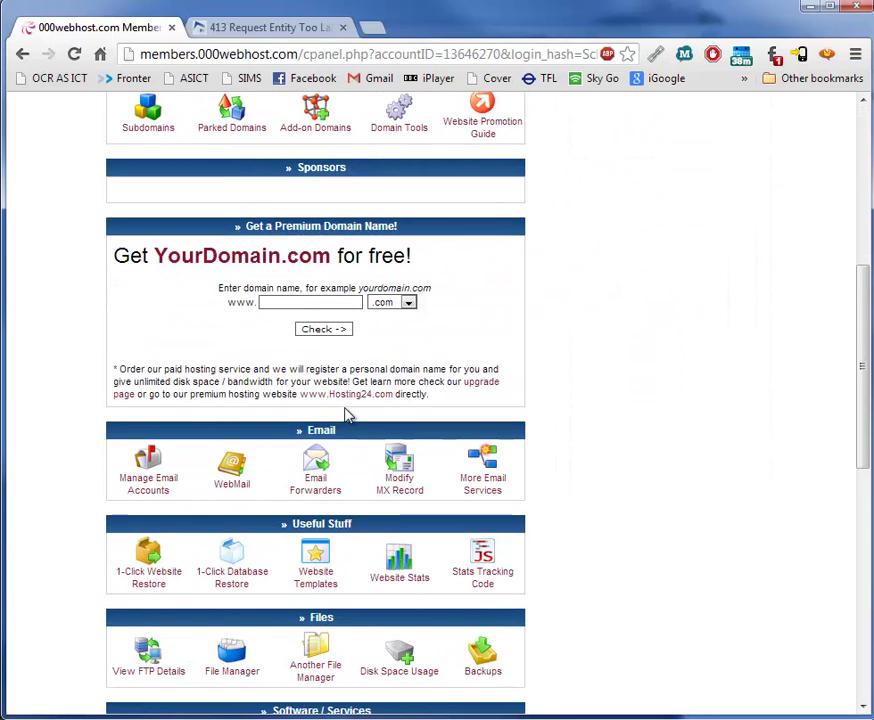
pyautogui.scroll(-1, 230, 640)
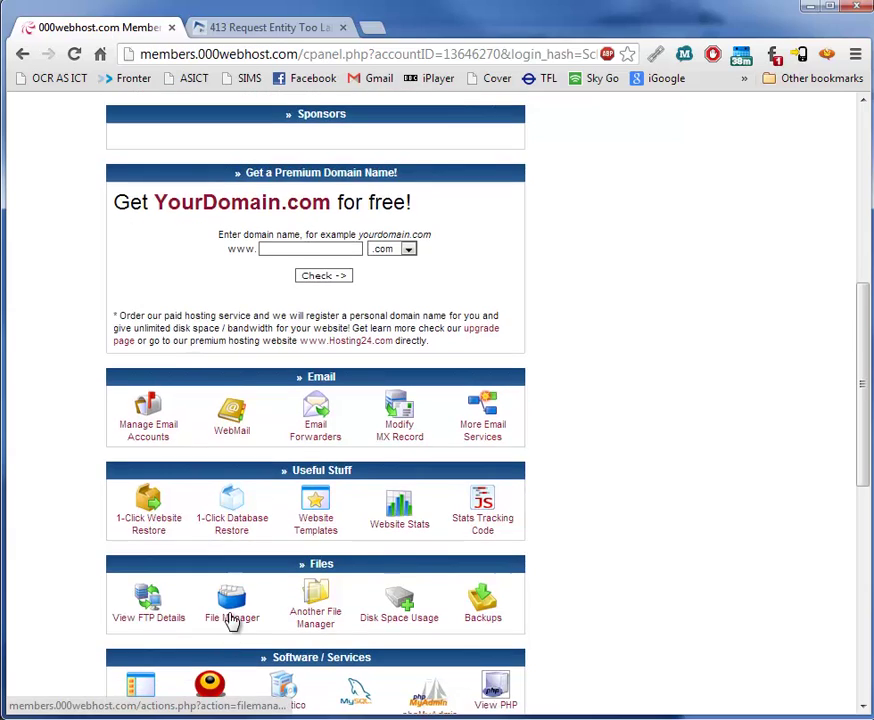
pyautogui.click(231, 619)
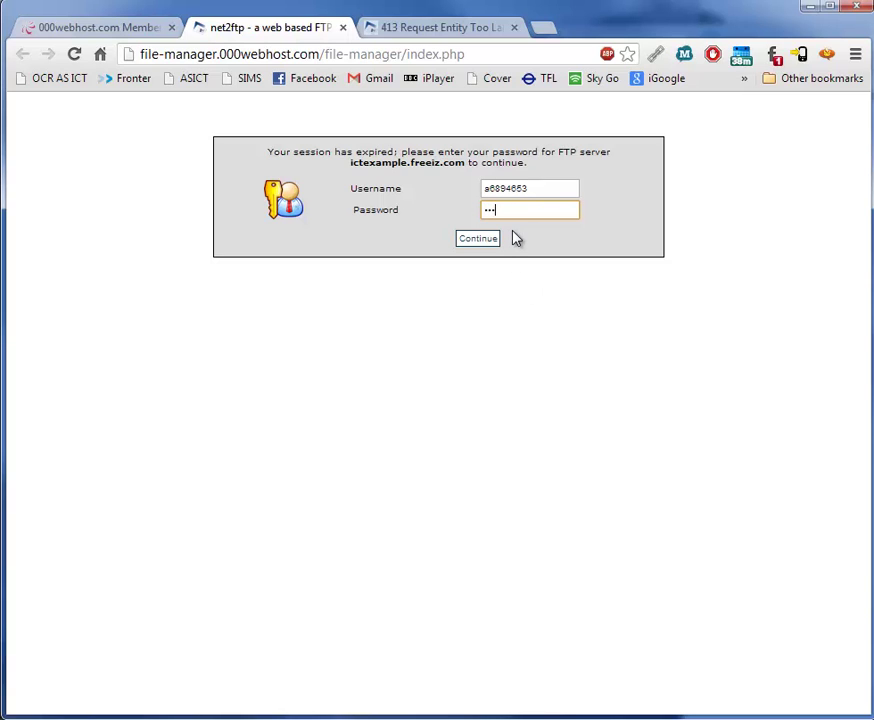
pyautogui.click(476, 242)
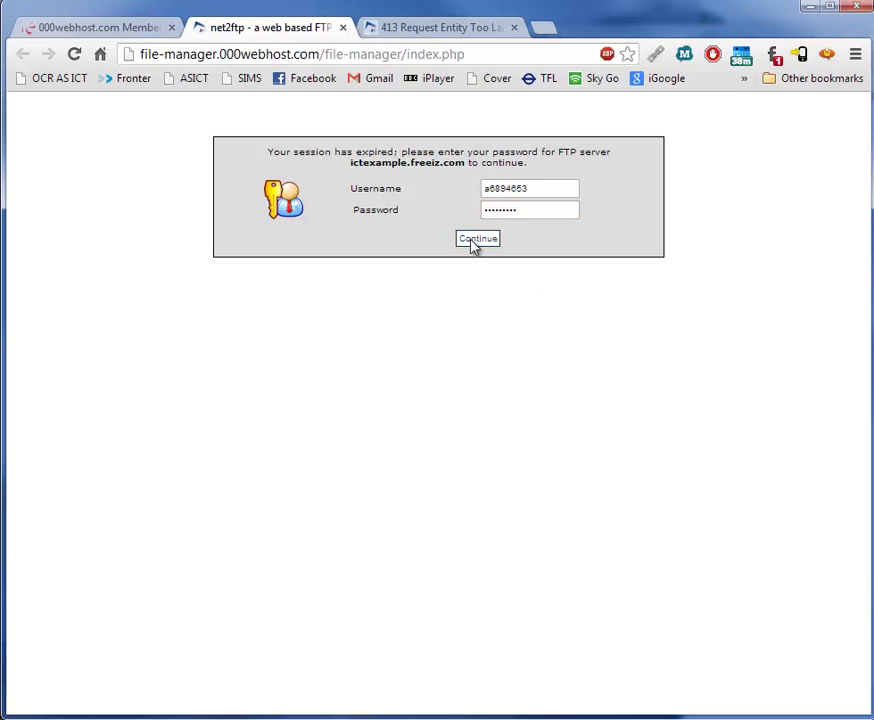
# Browse to /public_html/wordpress and confirm wp-admin, wp-content, wp-includes and 17 files arrived.
pyautogui.click(600, 263)
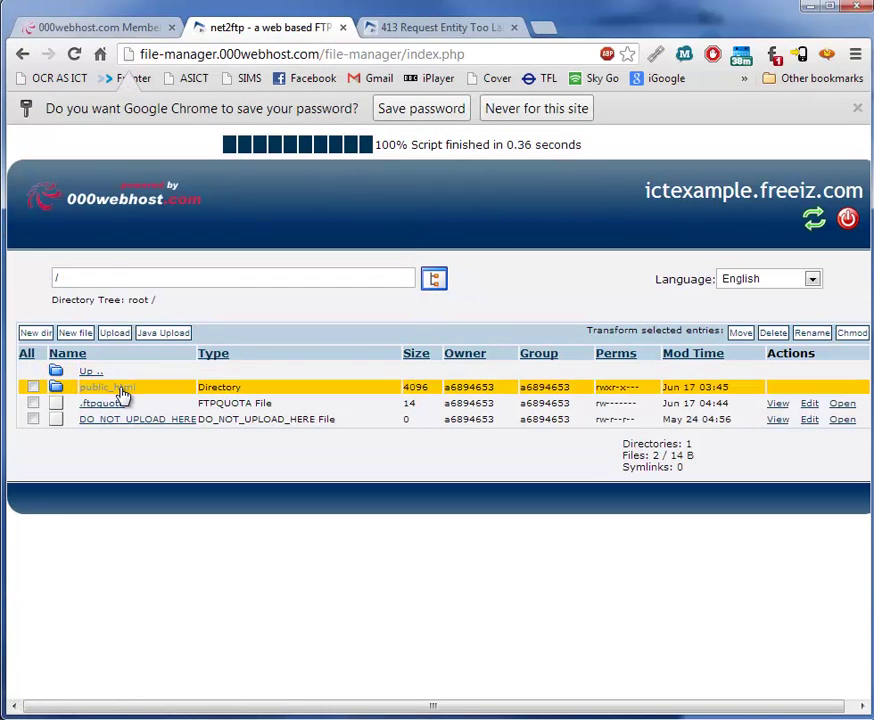
pyautogui.click(115, 388)
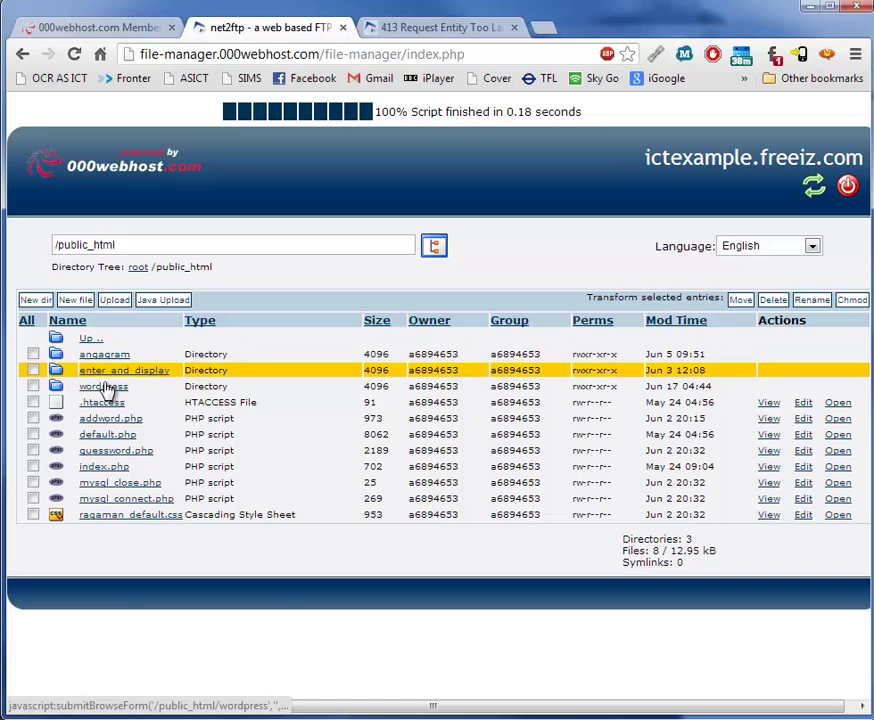
pyautogui.click(104, 387)
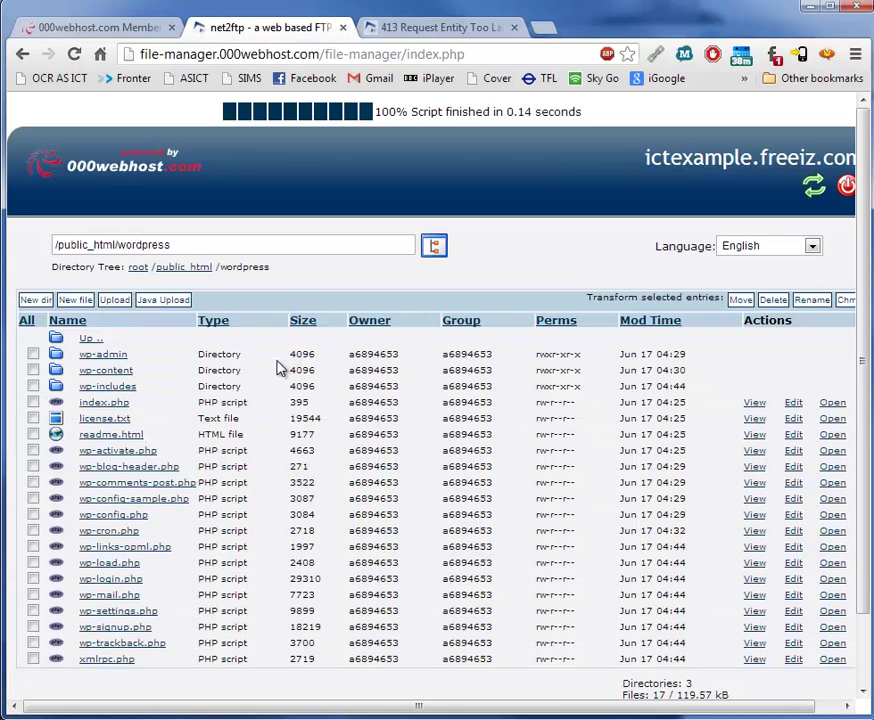
pyautogui.scroll(-2, 280, 368)
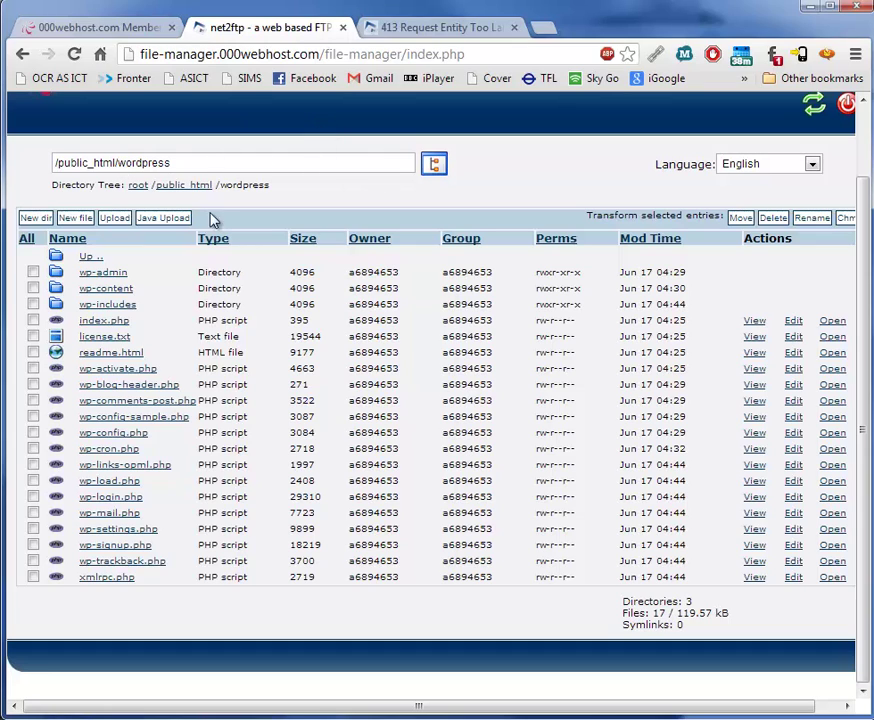
pyautogui.moveTo(119, 166); pyautogui.dragTo(205, 172)
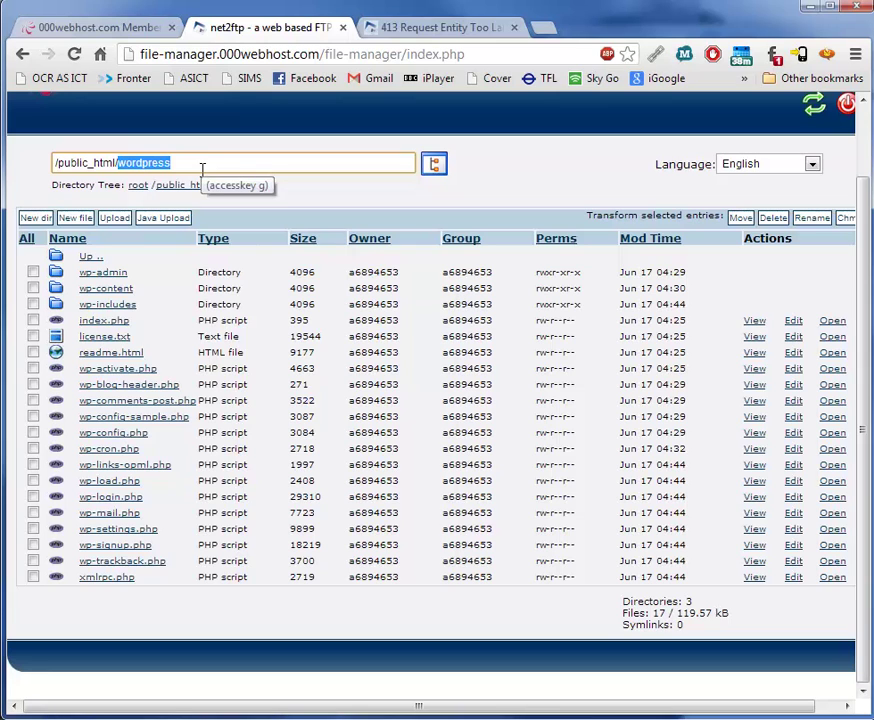
# Back in the members control panel, select ictexample.freeiz.com as the managed domain.
pyautogui.click(102, 28)
pyautogui.scroll(5, 390, 312)
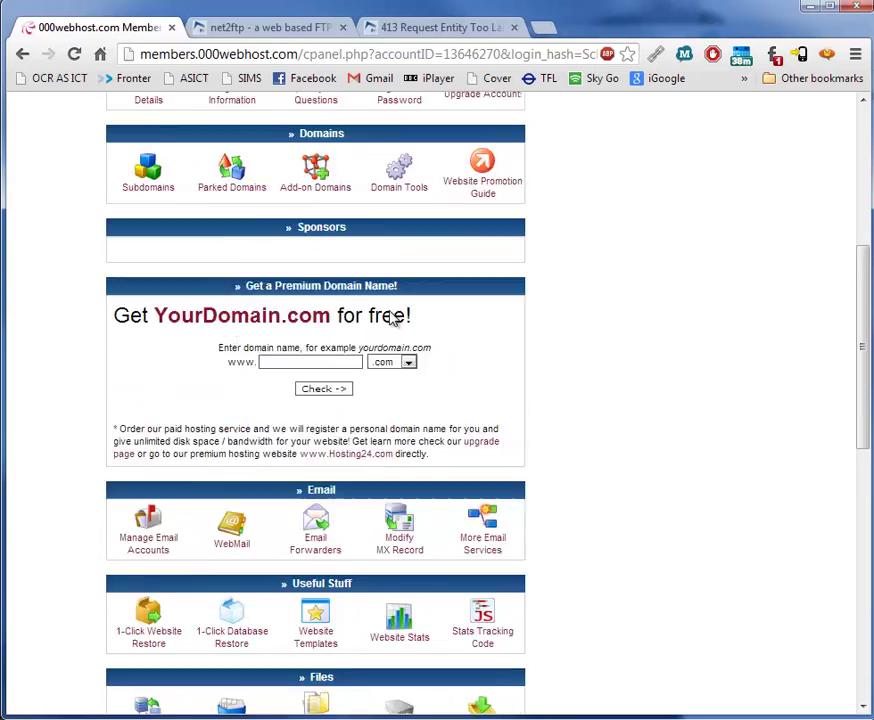
pyautogui.click(128, 224)
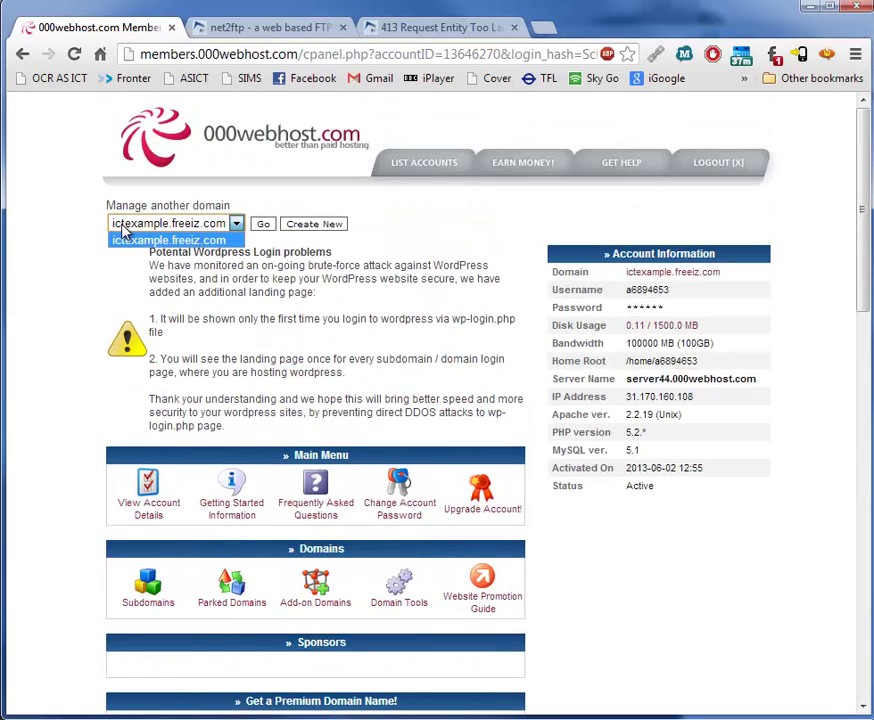
pyautogui.click(168, 243)
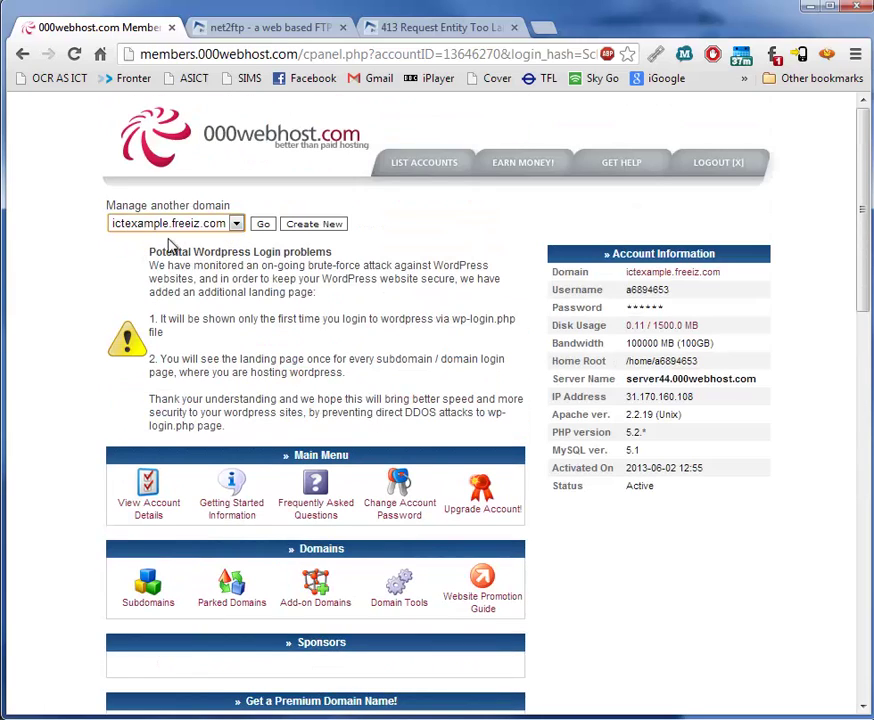
pyautogui.click(262, 224)
pyautogui.click(200, 228)
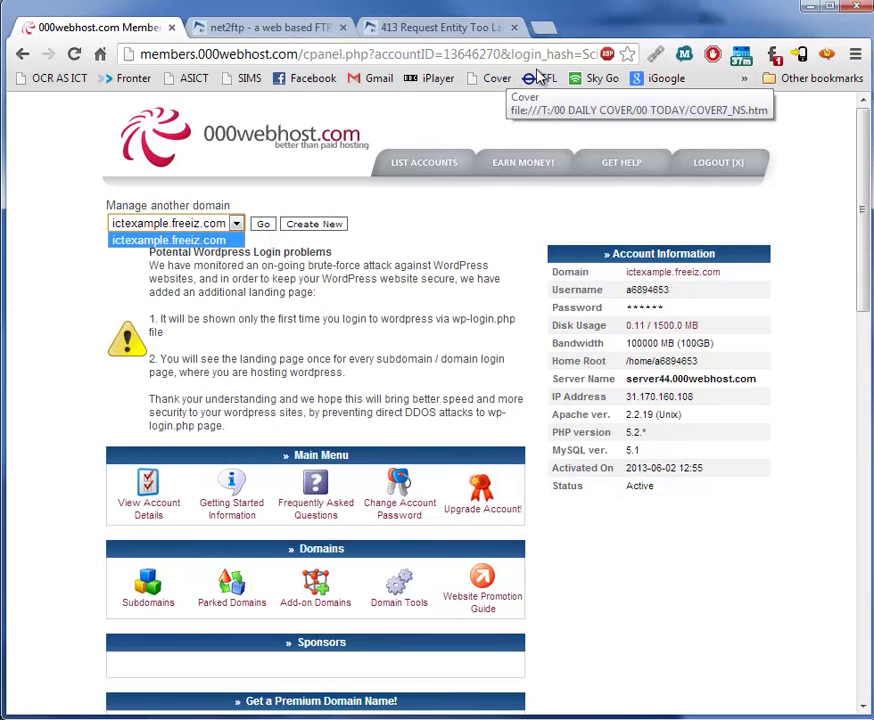
# Load ictexample.freeiz.com/wordpress in a new browser tab.
pyautogui.click(548, 28)
pyautogui.write('i')
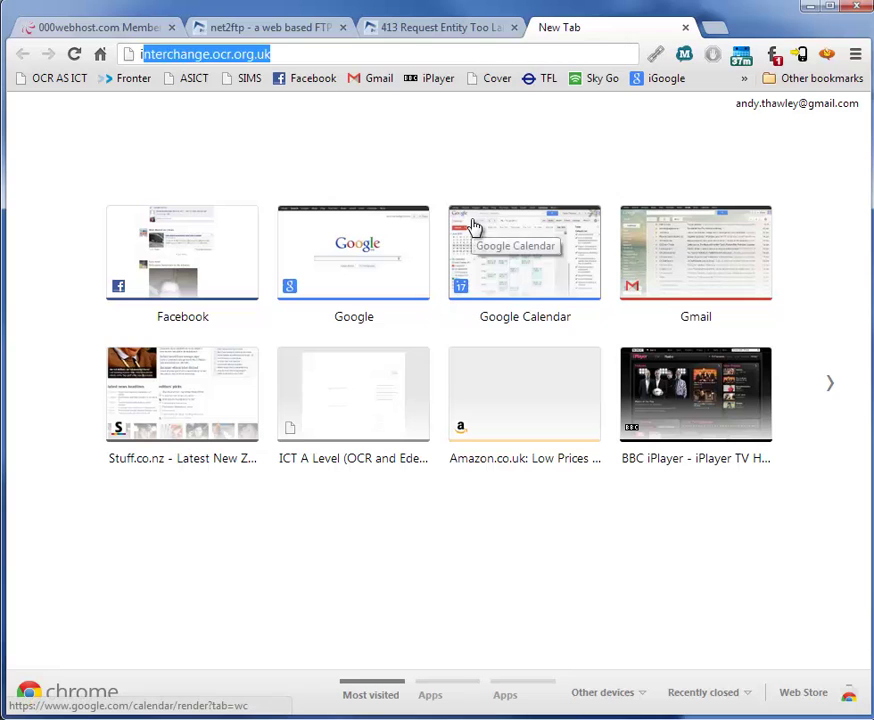
pyautogui.write('ctexample.freeiz.com')
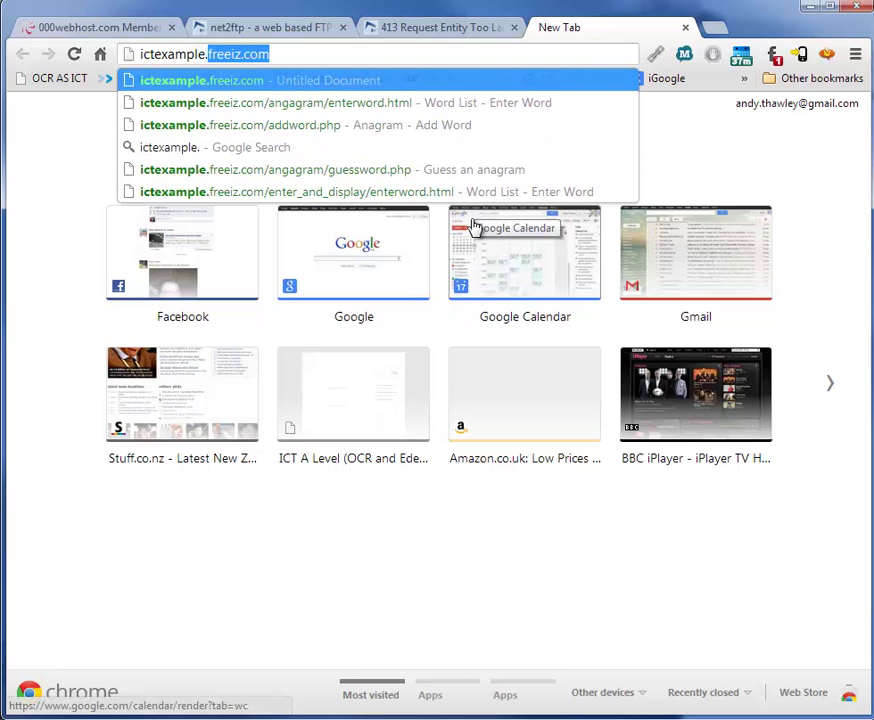
pyautogui.press('Right')
pyautogui.press('Return')
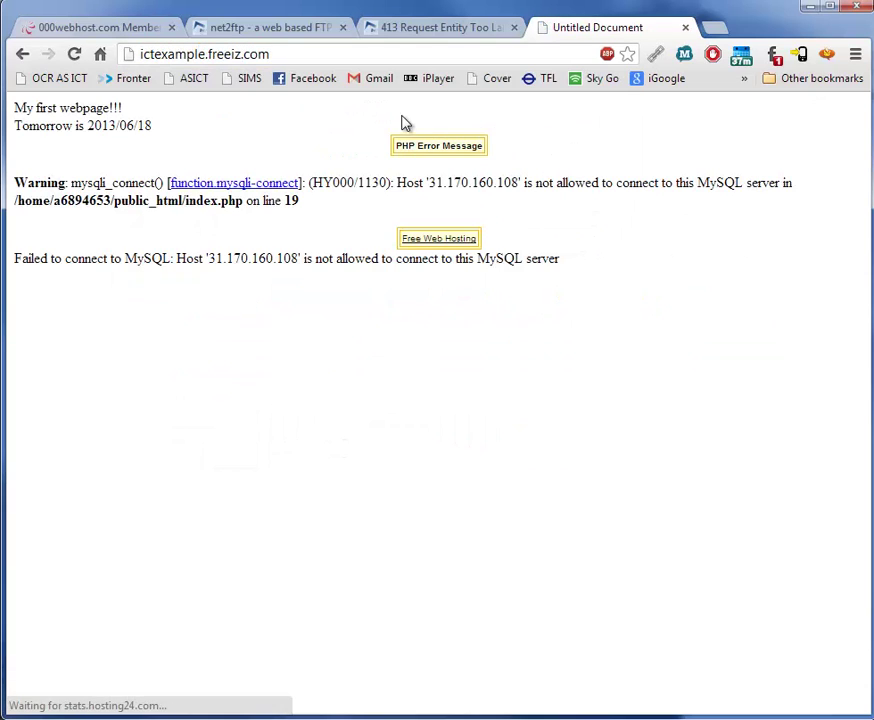
pyautogui.click(312, 55)
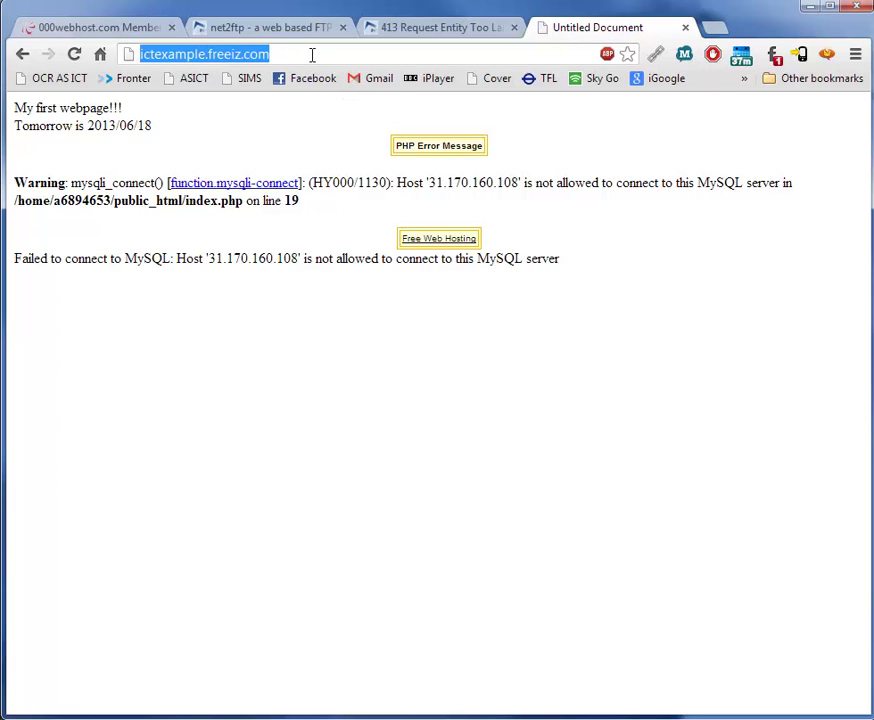
pyautogui.click(312, 55)
pyautogui.write('/wor')
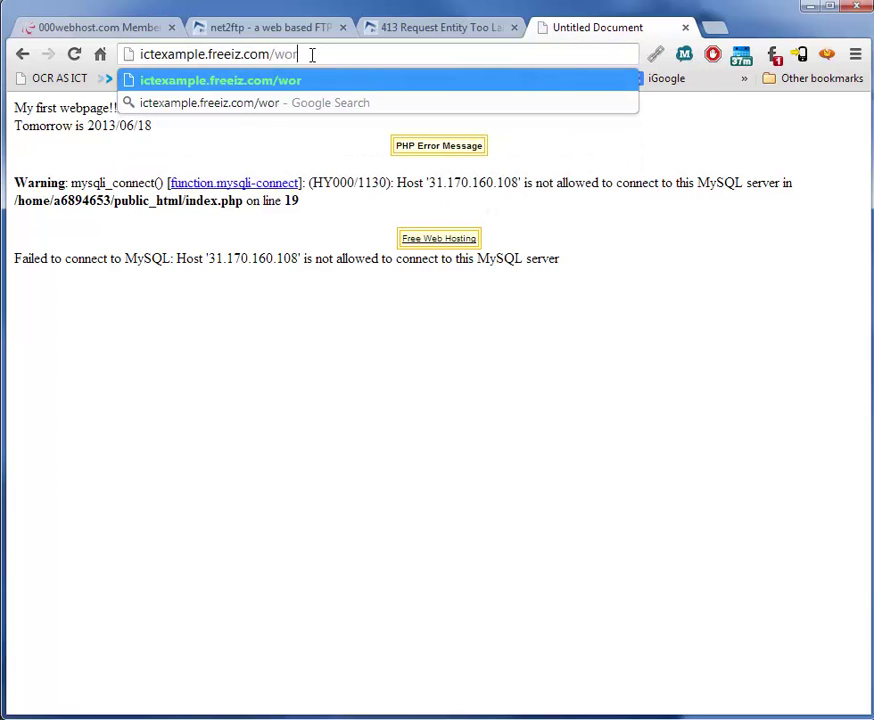
pyautogui.write('dpress')
pyautogui.press('Return')
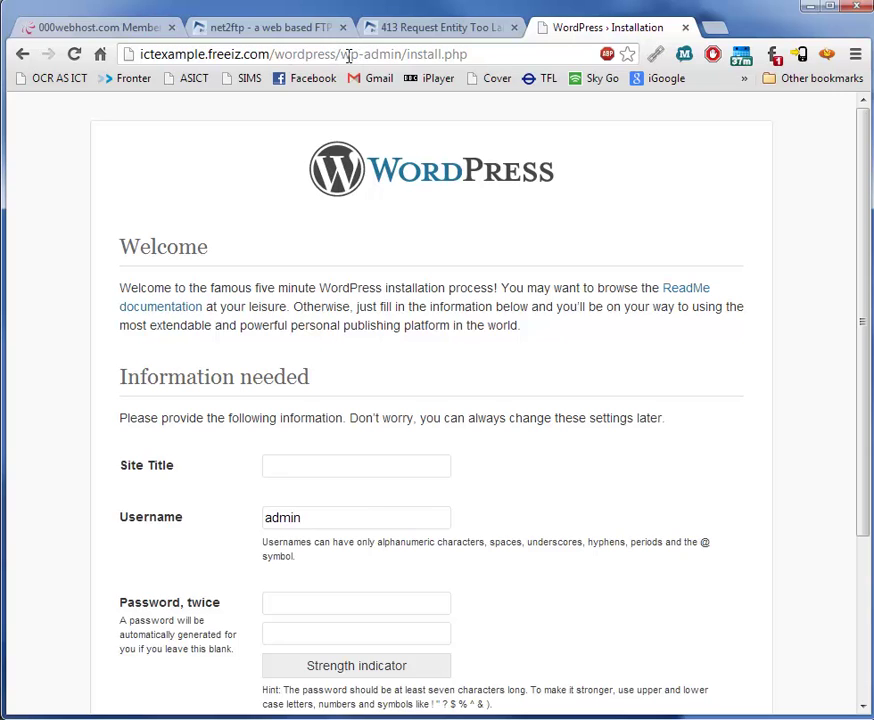
# Go to the wp-admin/install.php page of the site.
pyautogui.moveTo(340, 53); pyautogui.dragTo(475, 54)
pyautogui.press('BackSpace')
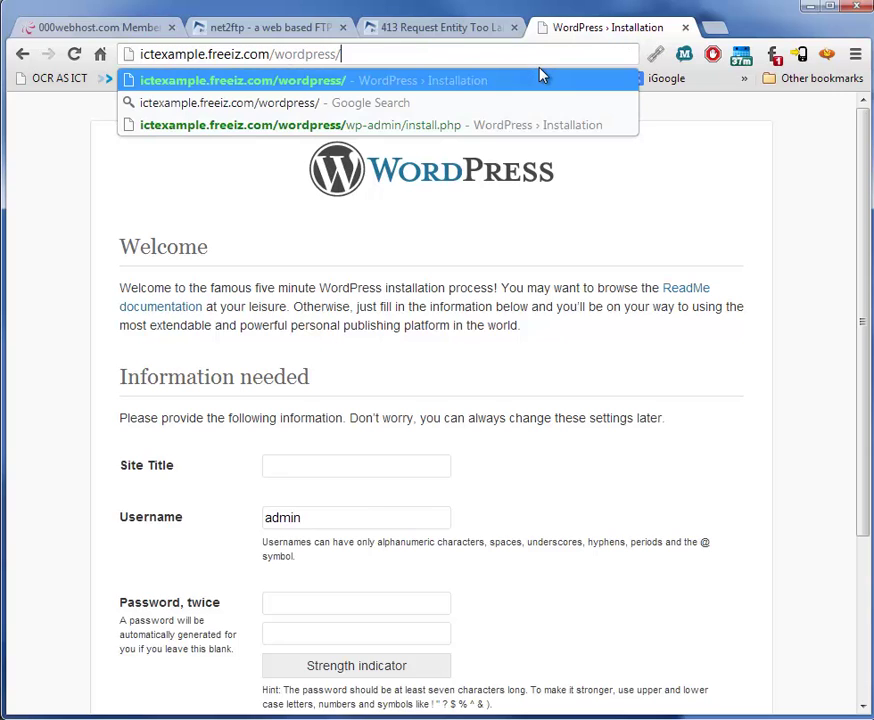
pyautogui.write('wp-adm')
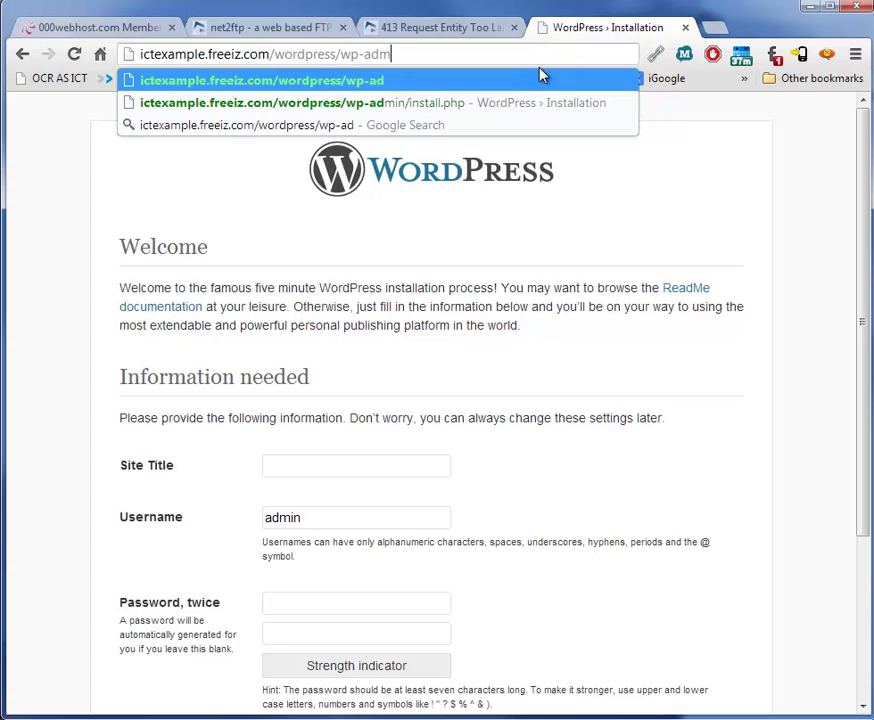
pyautogui.write('in/ind')
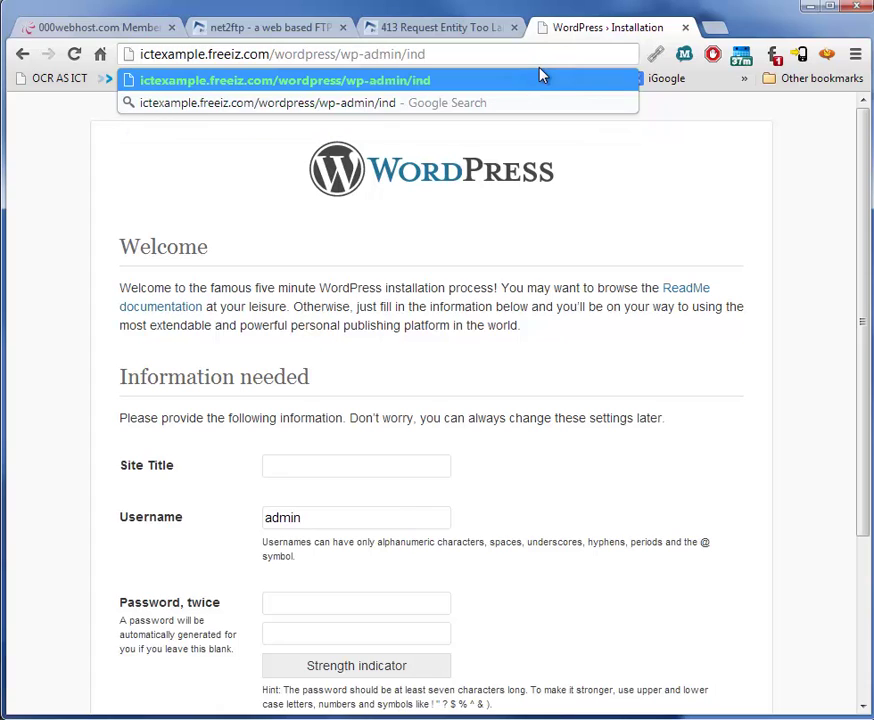
pyautogui.press('BackSpace')
pyautogui.write('stall')
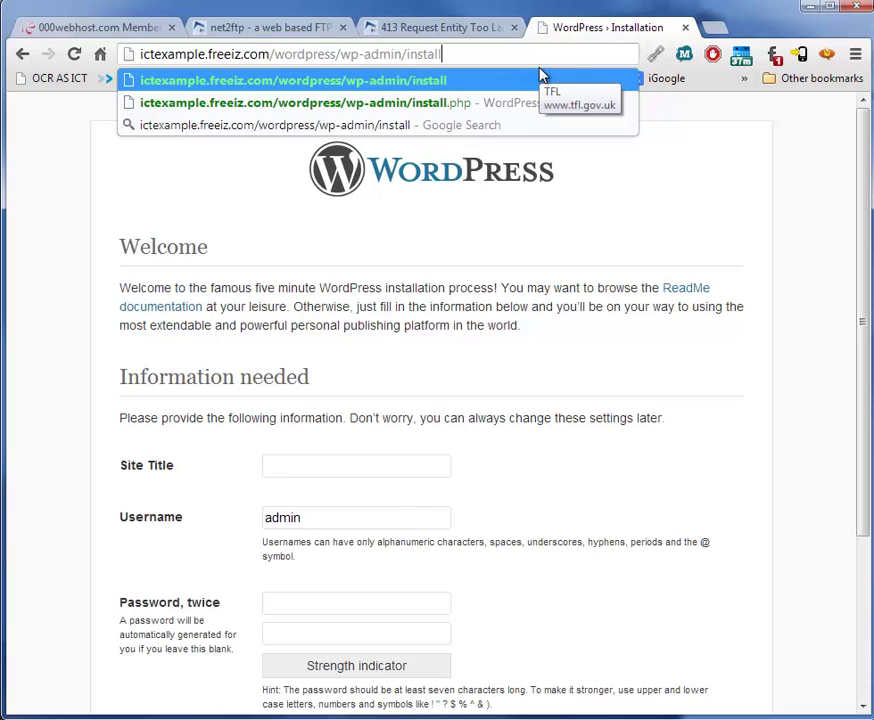
pyautogui.write('.hp')
pyautogui.press('BackSpace')
pyautogui.press('BackSpace')
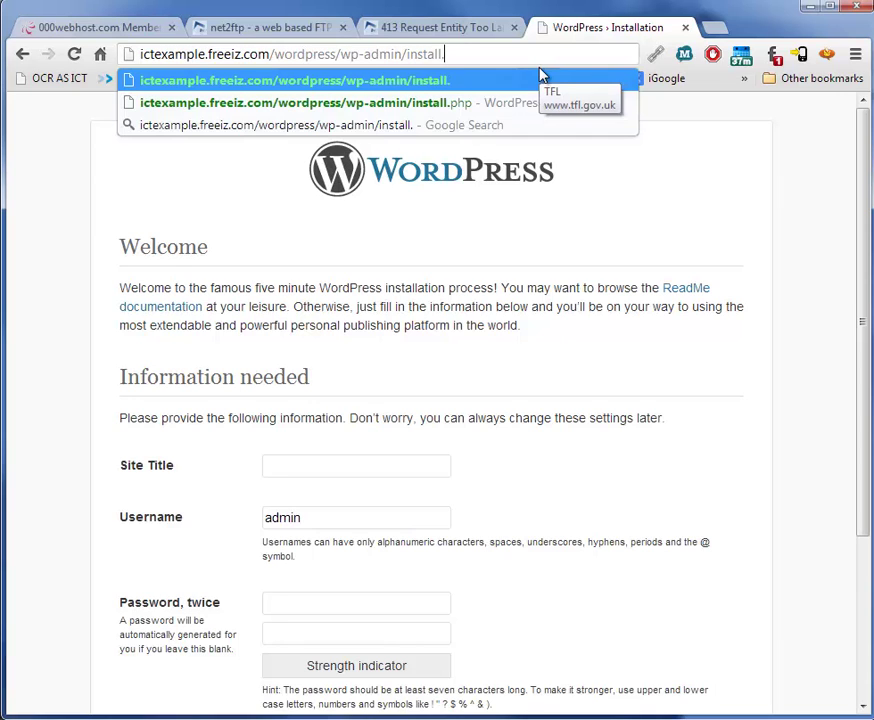
pyautogui.write('php')
pyautogui.press('Return')
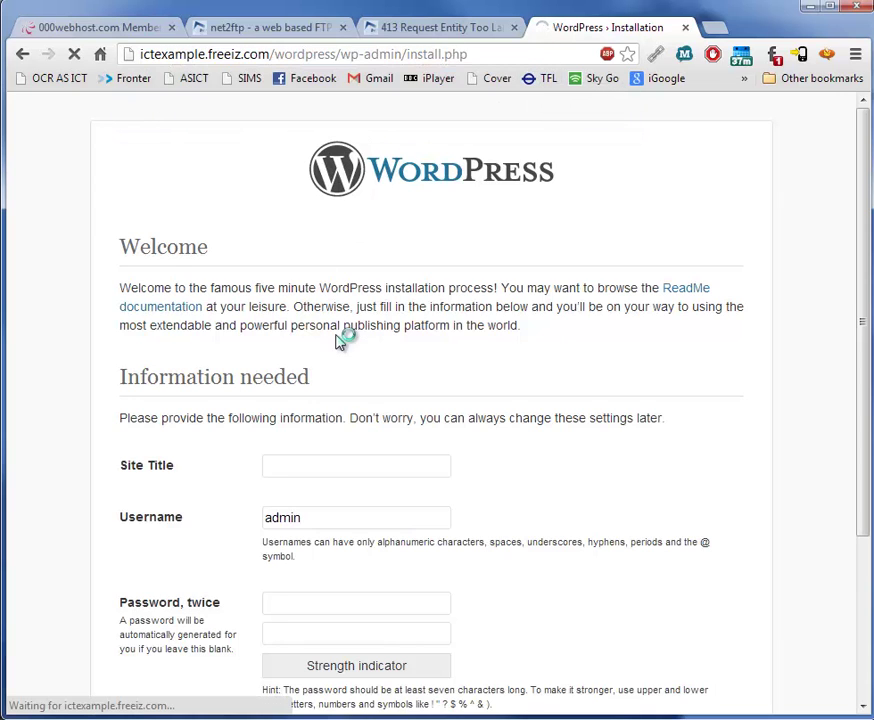
# Enter 'ICTLearning' as the Site Title.
pyautogui.scroll(-3, 350, 330)
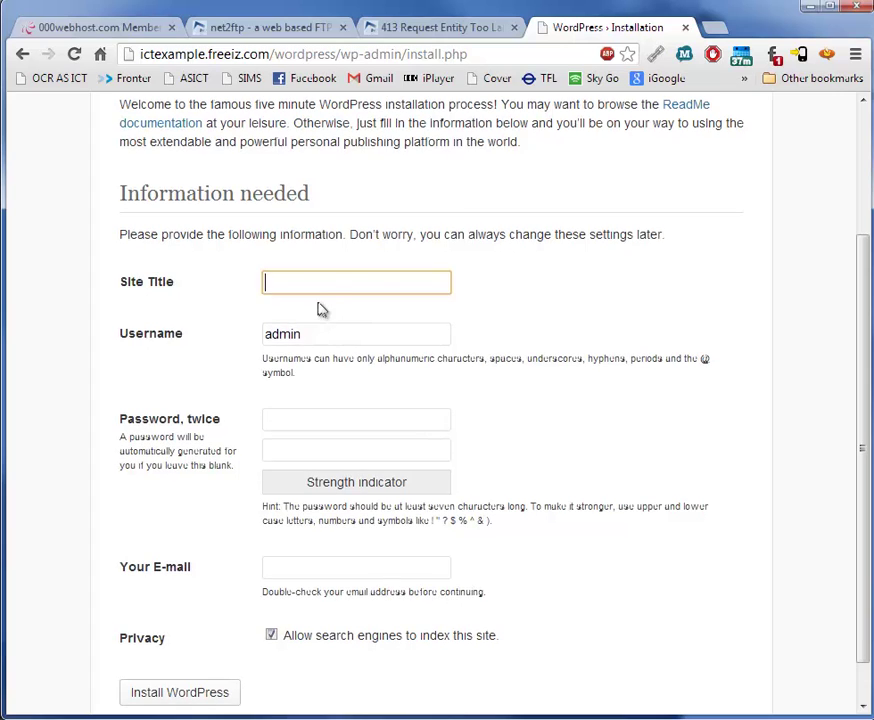
pyautogui.click(317, 289)
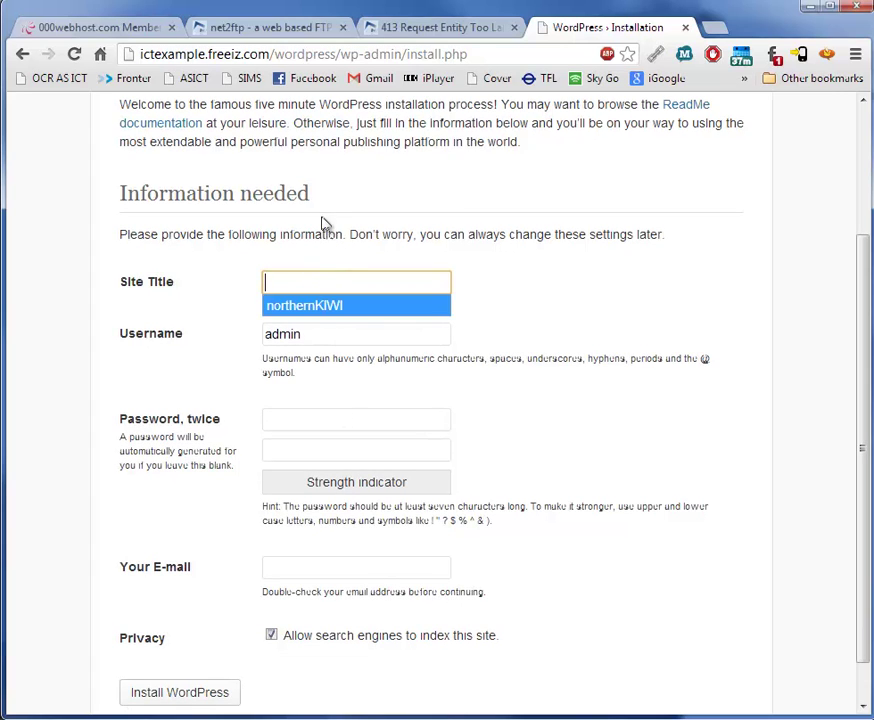
pyautogui.click(323, 252)
pyautogui.click(301, 284)
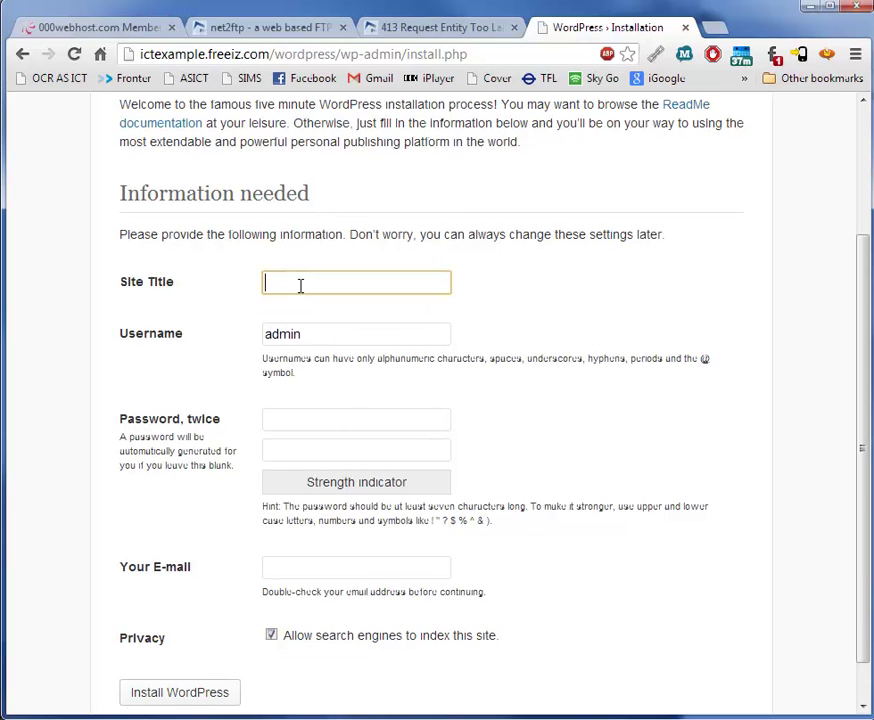
pyautogui.write('ICT')
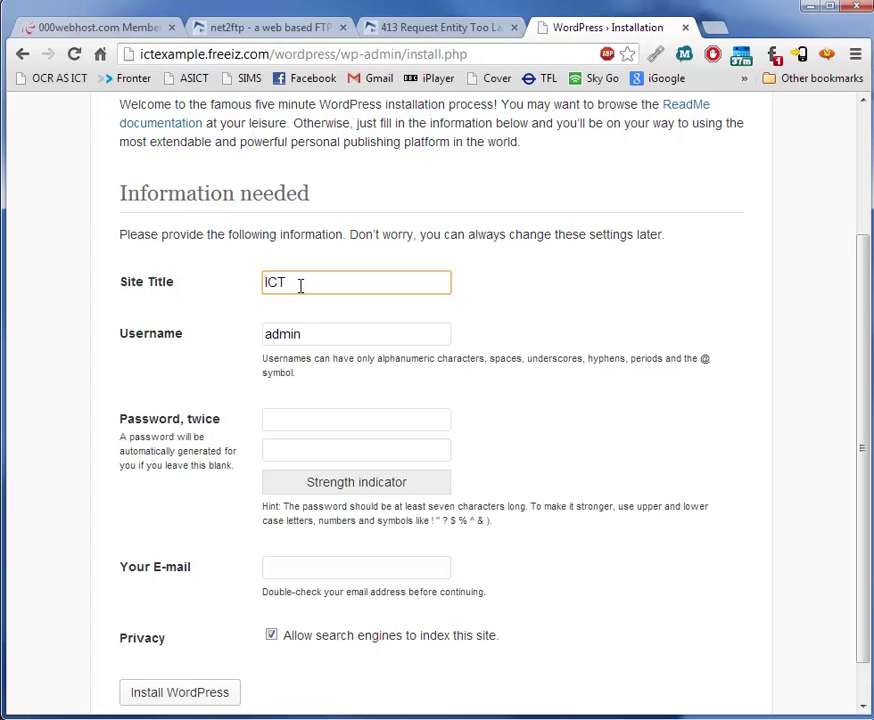
pyautogui.write('Exampl')
pyautogui.press('BackSpace')
pyautogui.press('BackSpace')
pyautogui.press('BackSpace')
pyautogui.write('Learn')
pyautogui.click(330, 336)
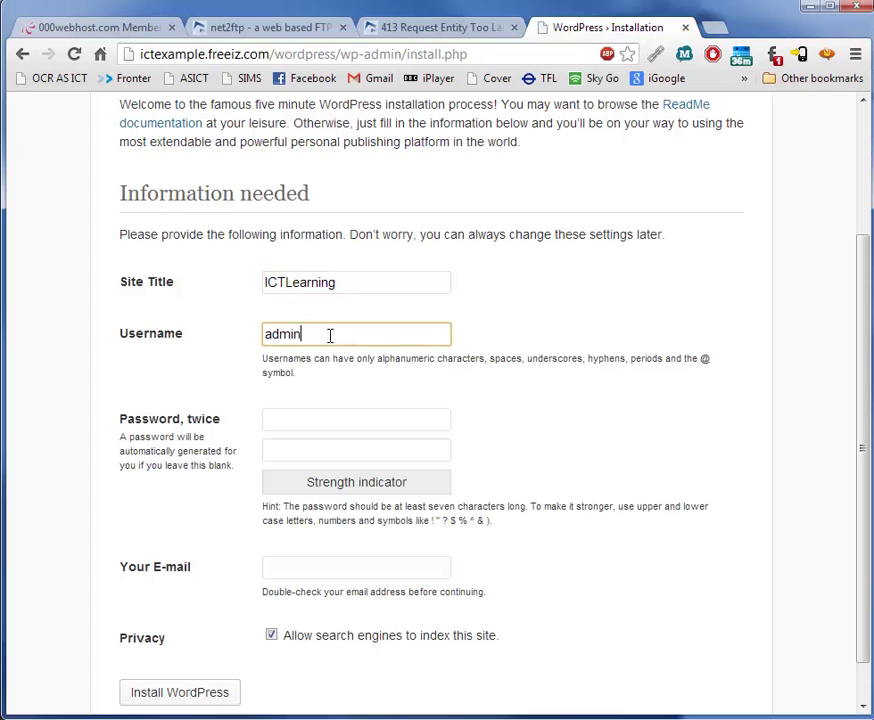
# Enter the admin password in both password fields.
pyautogui.click(320, 421)
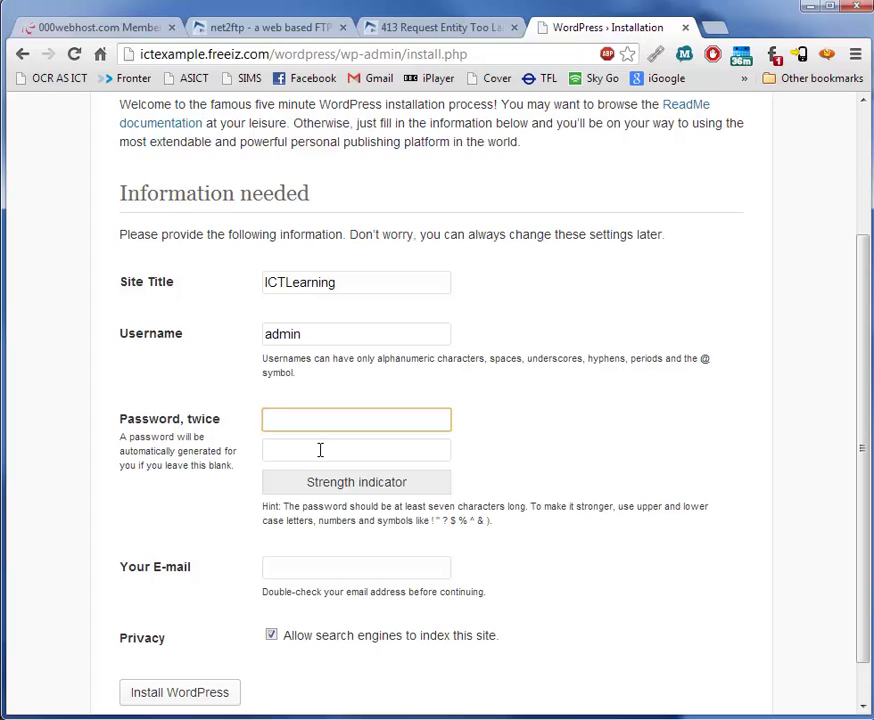
pyautogui.write('*********')
pyautogui.click(320, 450)
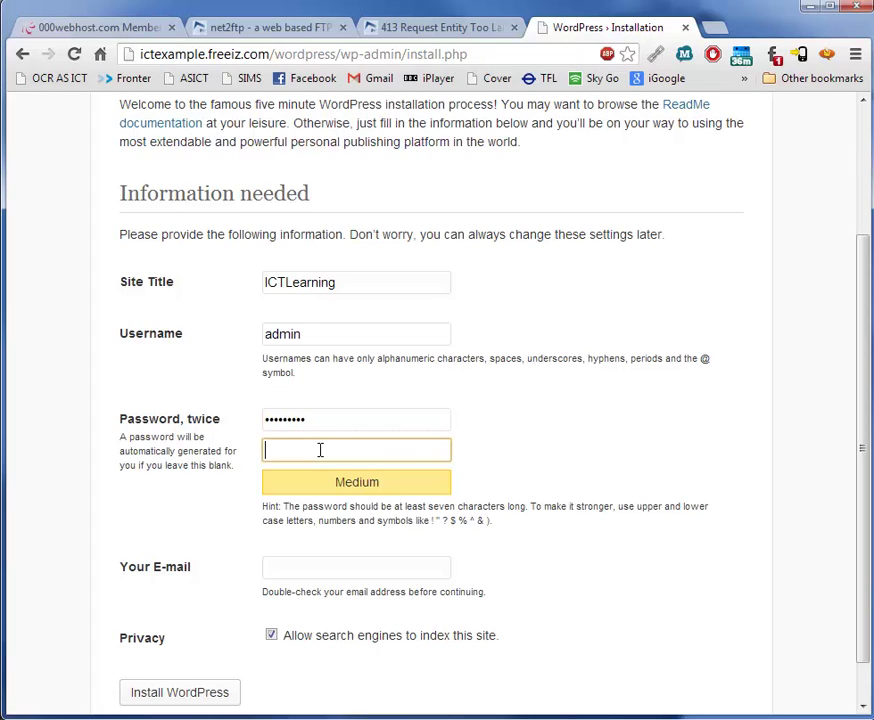
pyautogui.hotkey('shift', 'Tab')
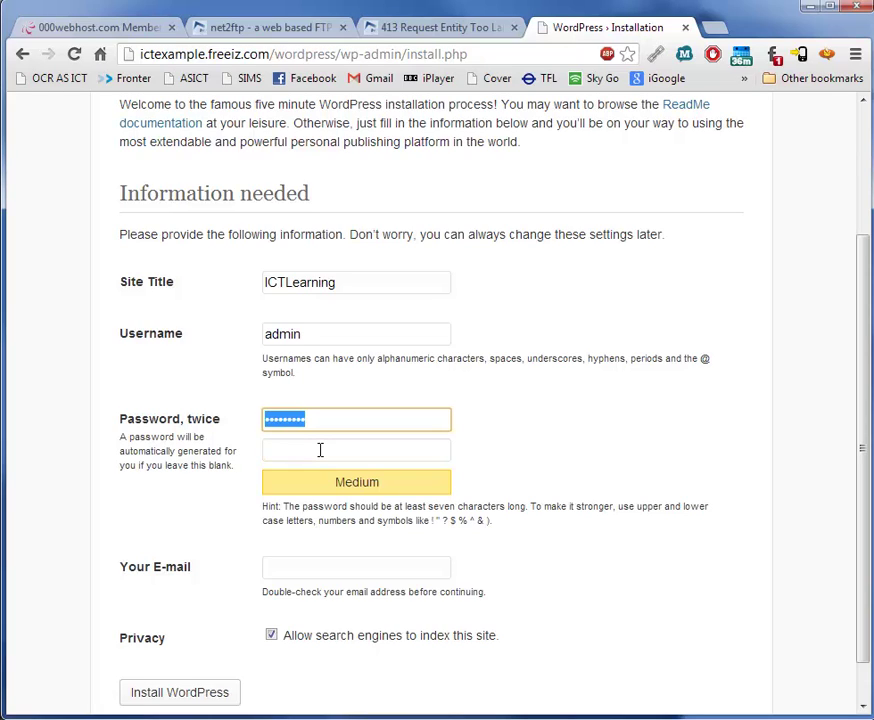
pyautogui.write('*****')
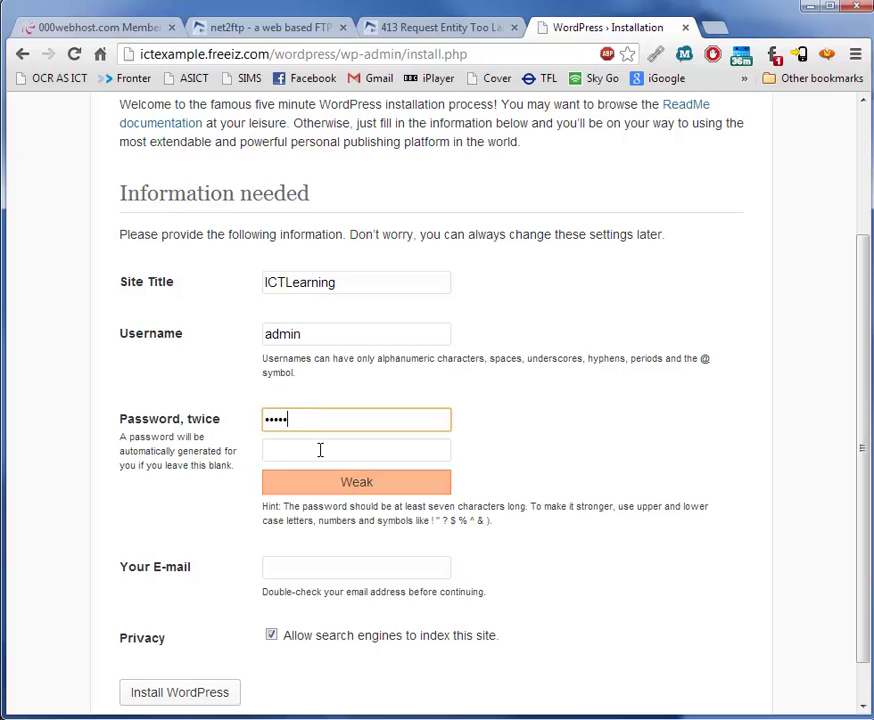
pyautogui.write('*')
pyautogui.press('Tab')
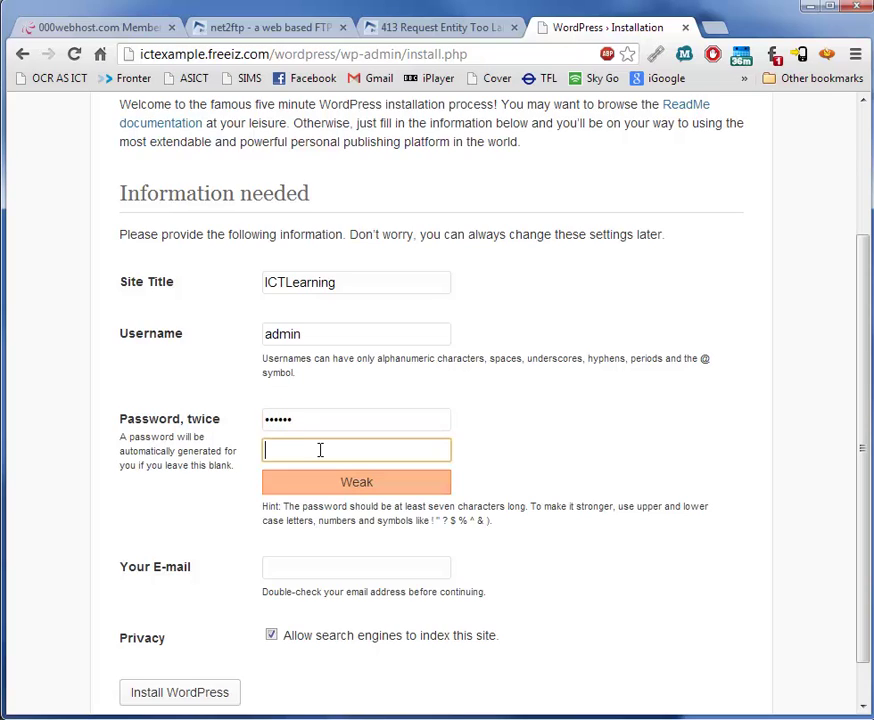
pyautogui.write('******')
pyautogui.click(352, 513)
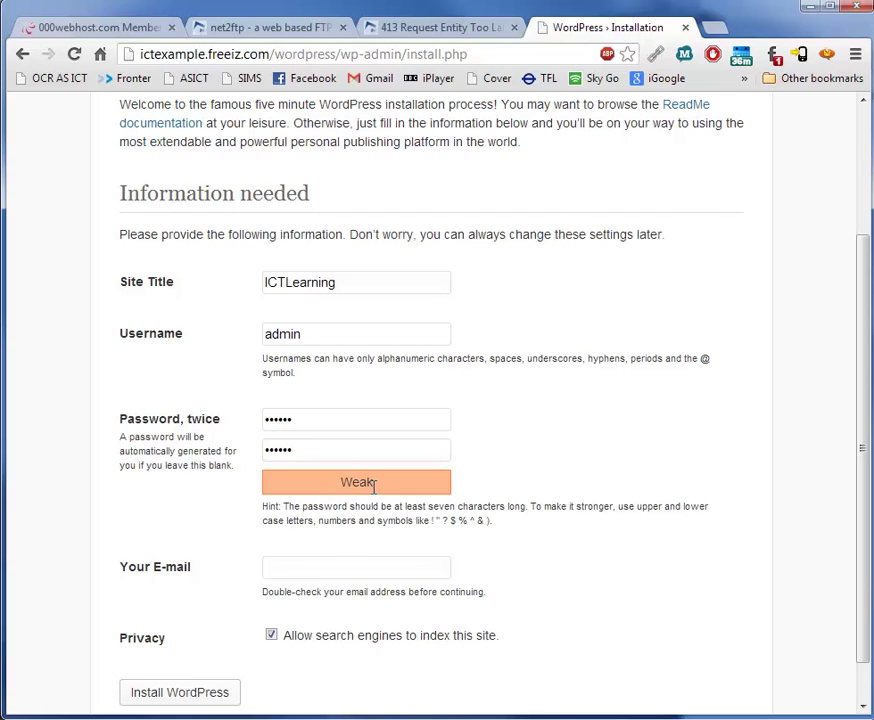
# Fill in the admin e-mail address, turn off search-engine indexing and install WordPress.
pyautogui.scroll(-1, 374, 484)
pyautogui.click(334, 513)
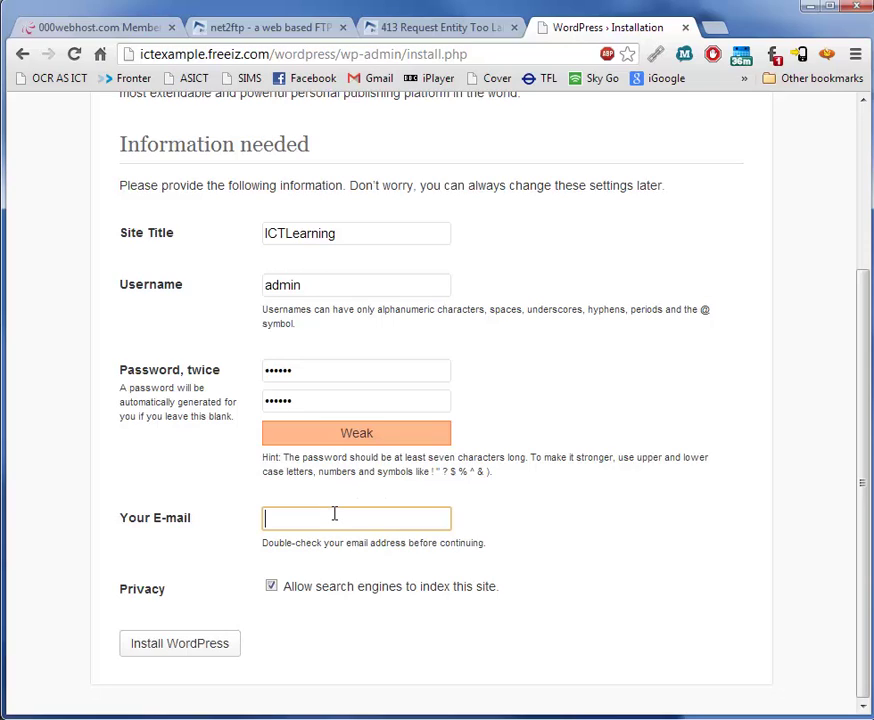
pyautogui.click(271, 587)
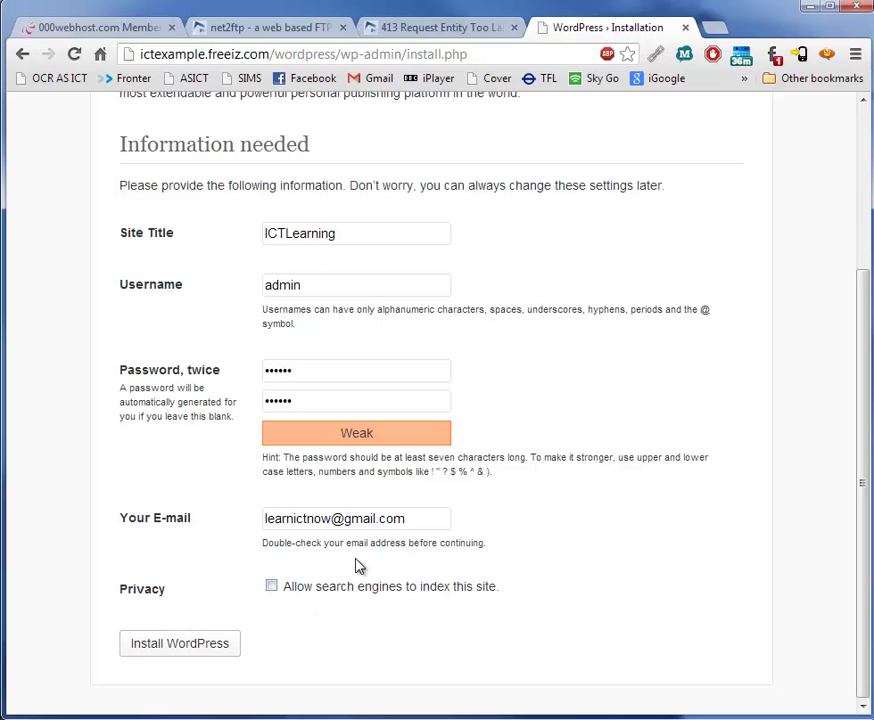
pyautogui.click(195, 652)
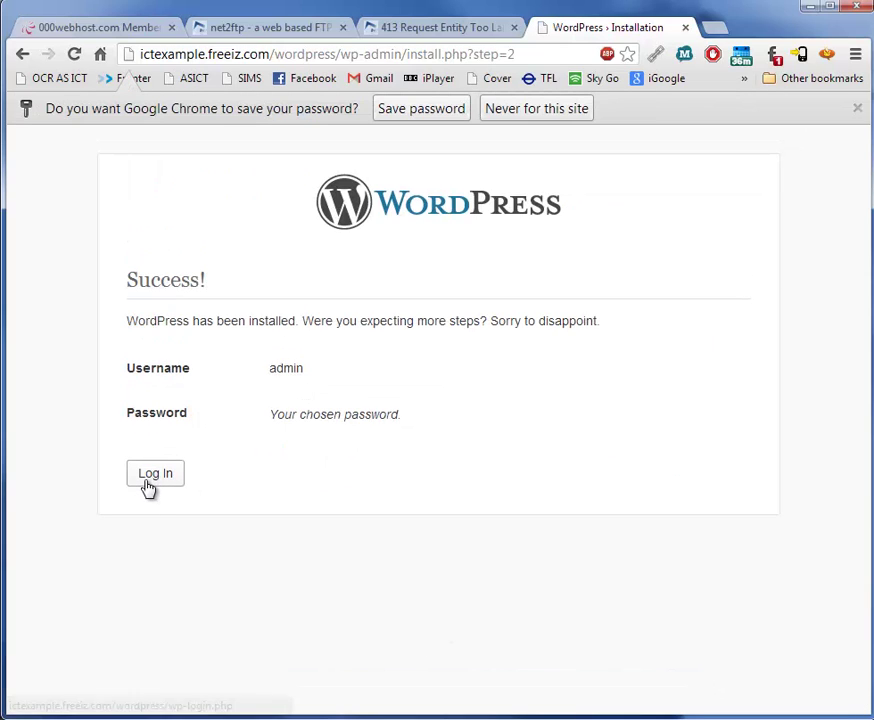
# Pass the Anti-DDoS check and log in as admin with the password, Remember Me ticked.
pyautogui.click(150, 480)
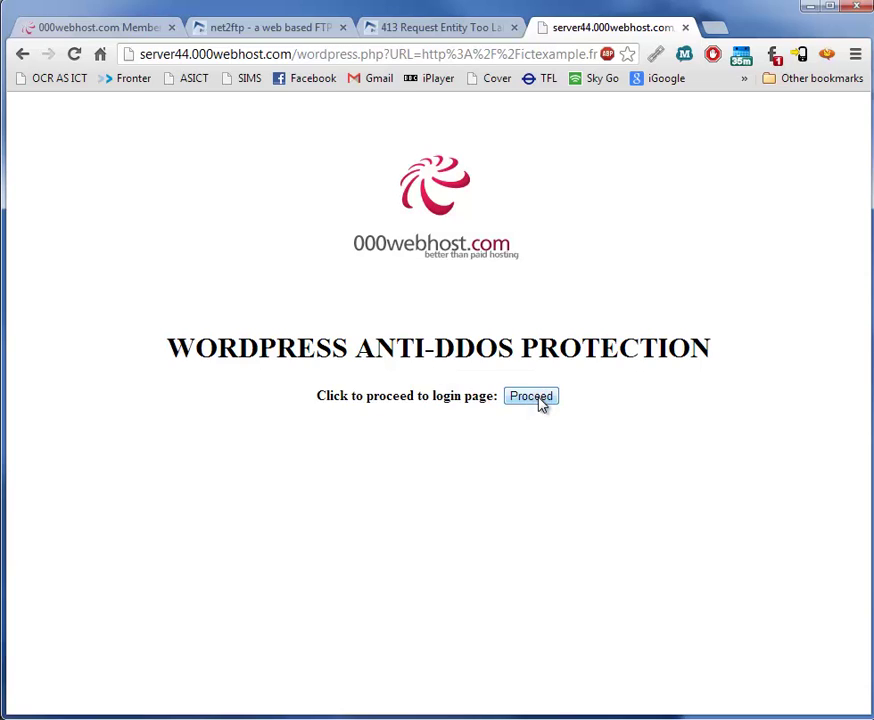
pyautogui.click(538, 401)
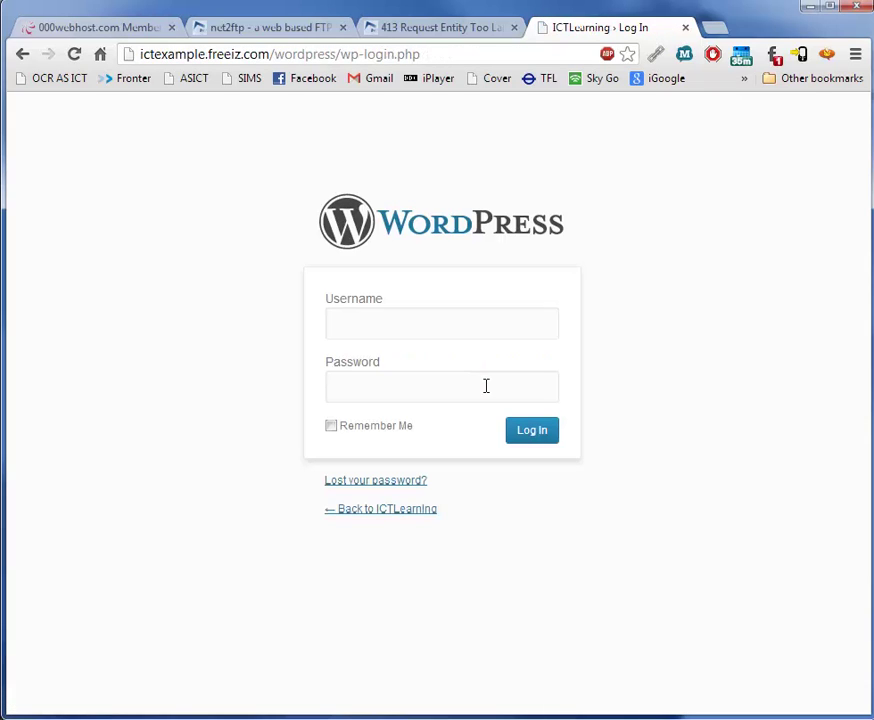
pyautogui.write('a')
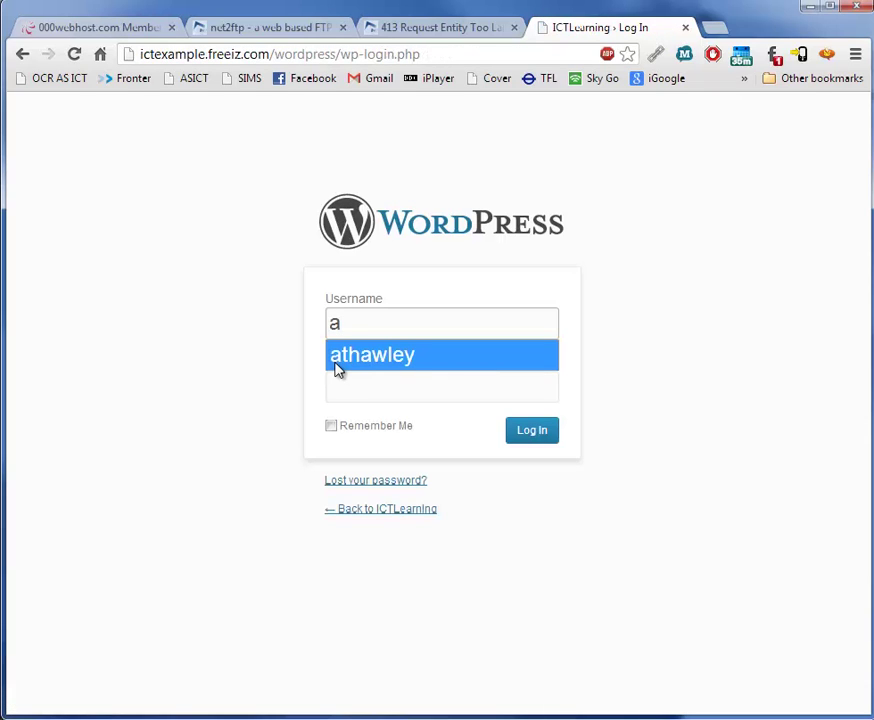
pyautogui.write('dmin')
pyautogui.press('Tab')
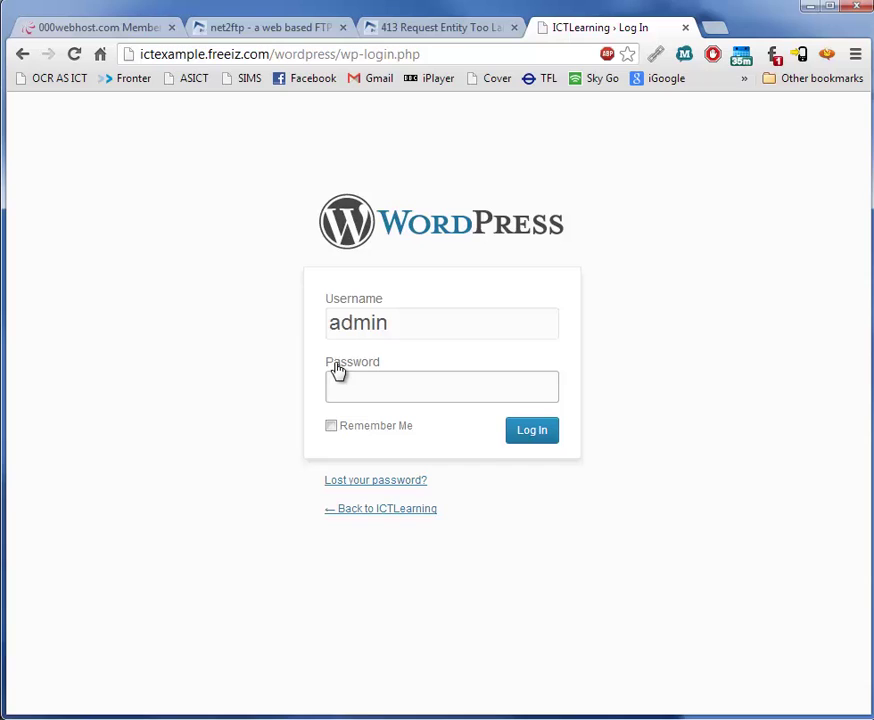
pyautogui.write('••••••')
pyautogui.click(378, 428)
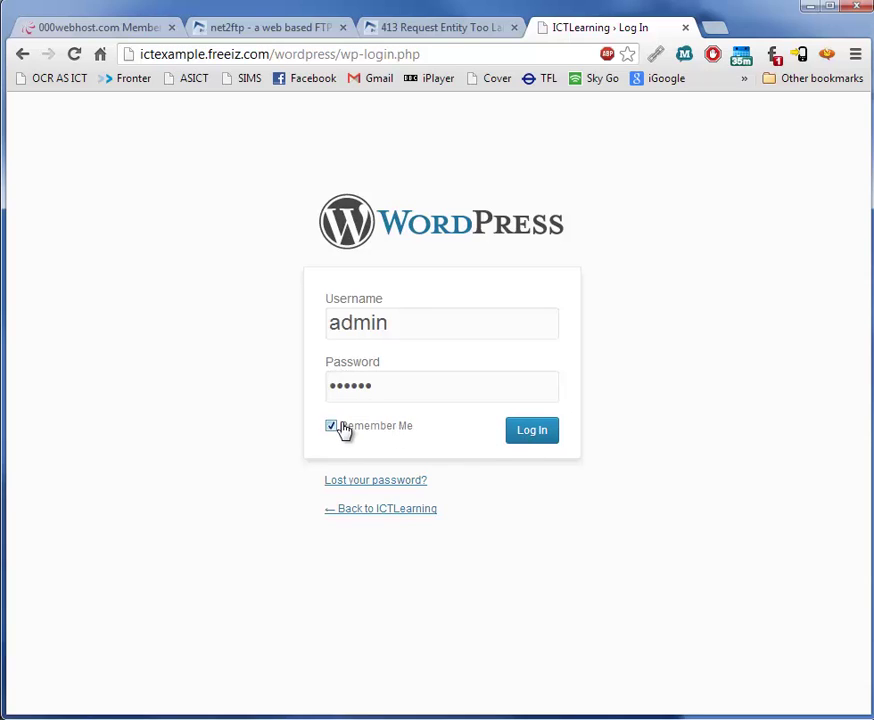
pyautogui.click(530, 432)
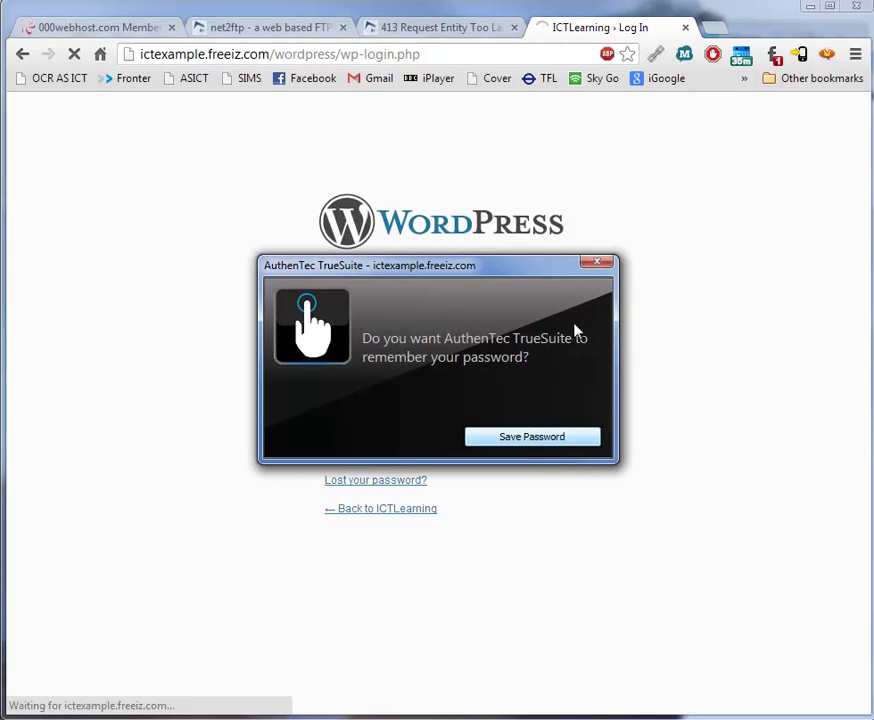
# Dismiss the save-password dialog and look over the ICTLearning Dashboard, including its Pages and Plugins menus.
pyautogui.click(598, 265)
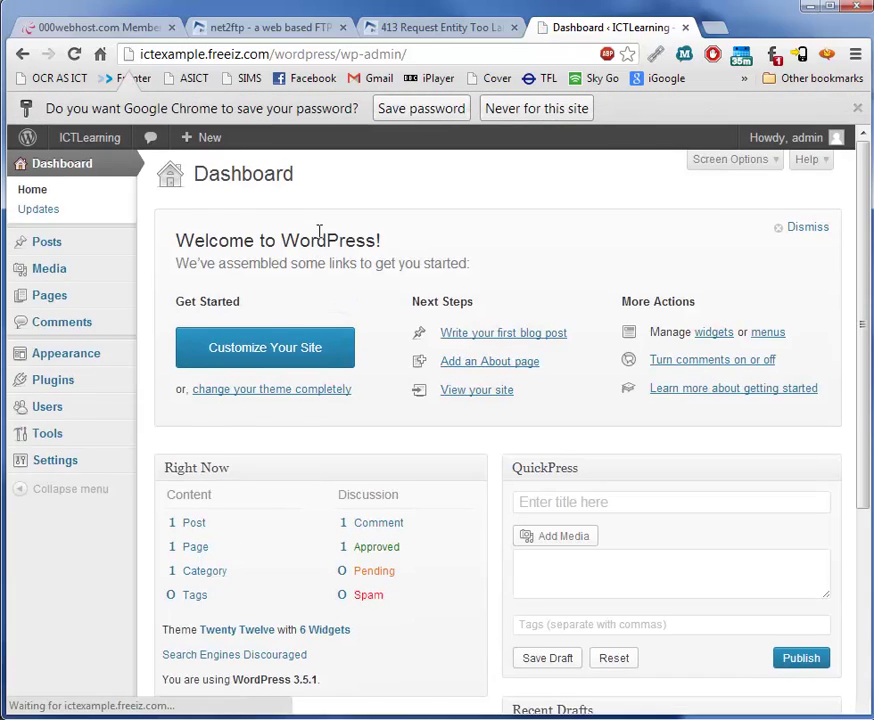
pyautogui.scroll(-5, 318, 231)
pyautogui.scroll(5, 319, 236)
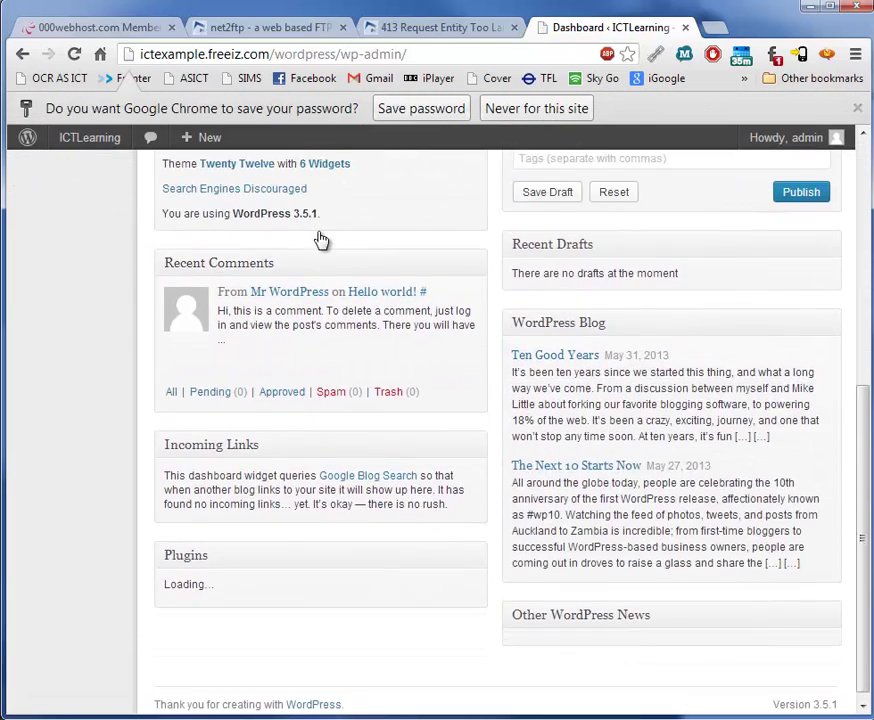
pyautogui.moveTo(50, 300)
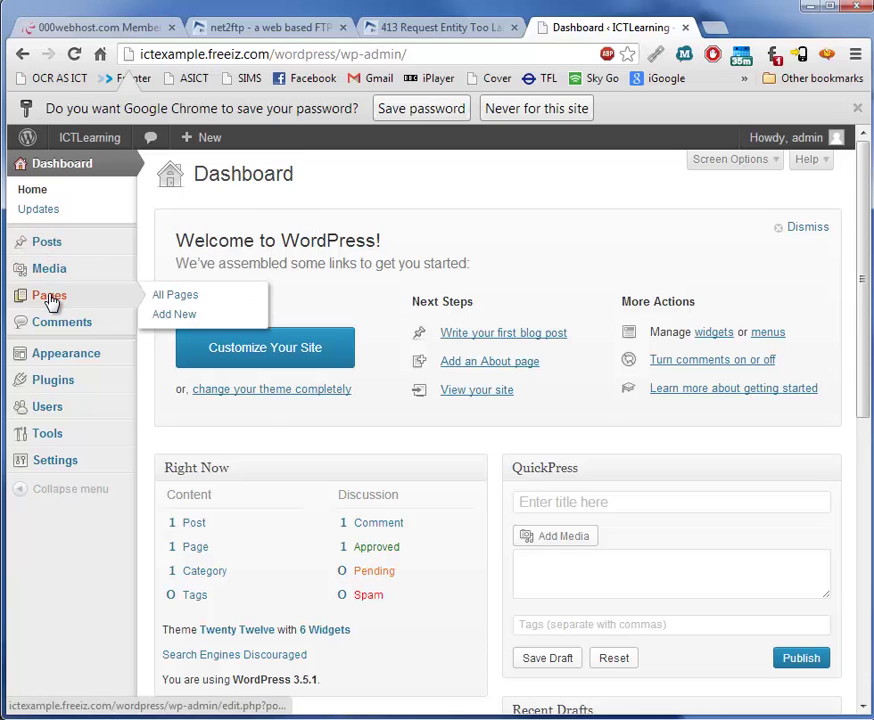
pyautogui.moveTo(65, 393)
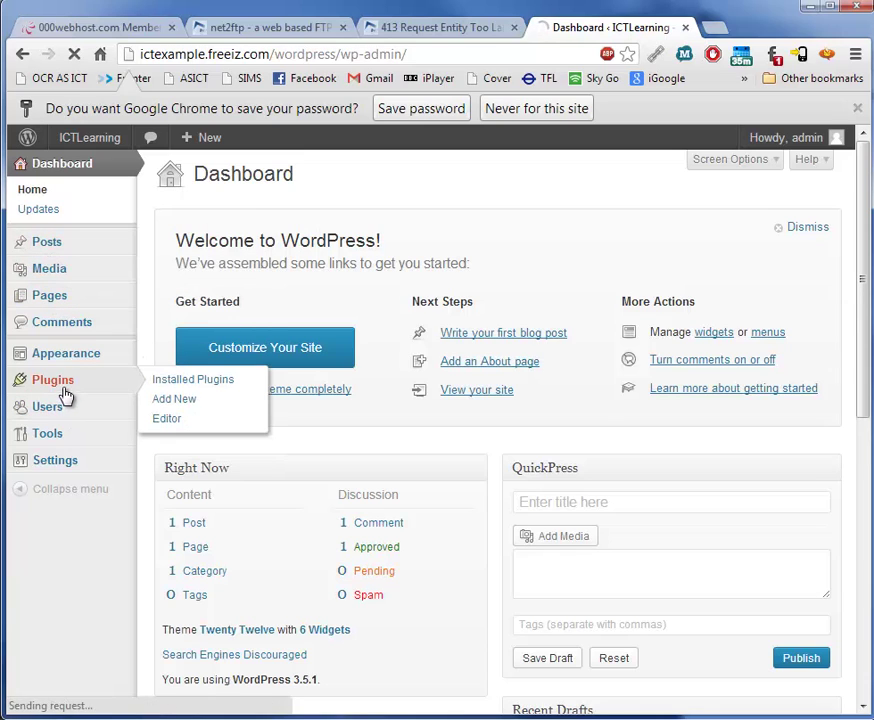